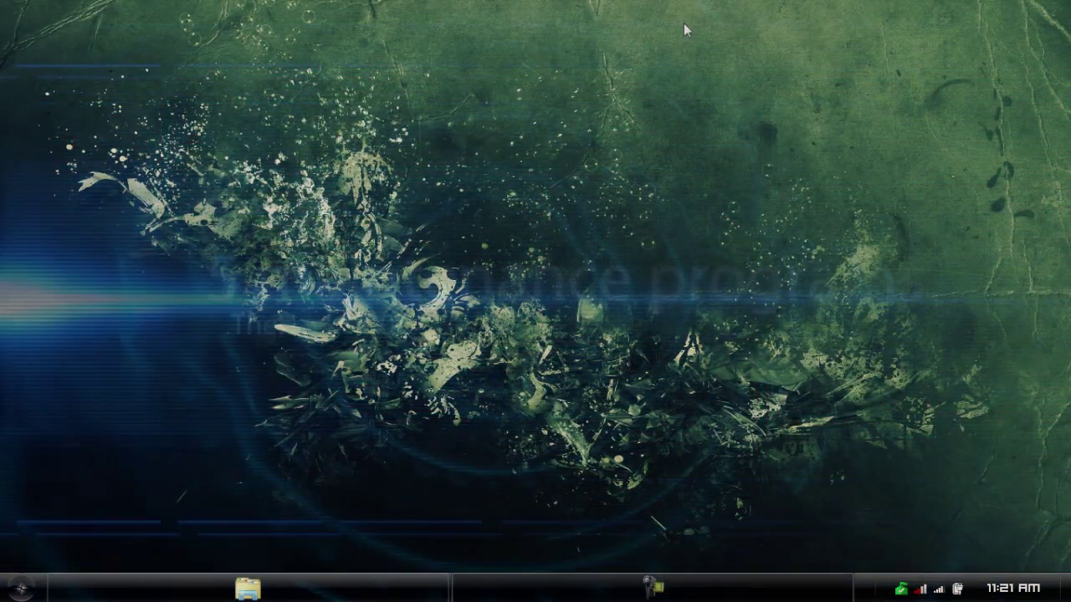
- Open the maintenance programs folder, preview the .rar archive in WinRAR, then launch ccsetup318.exe
click(293, 592)
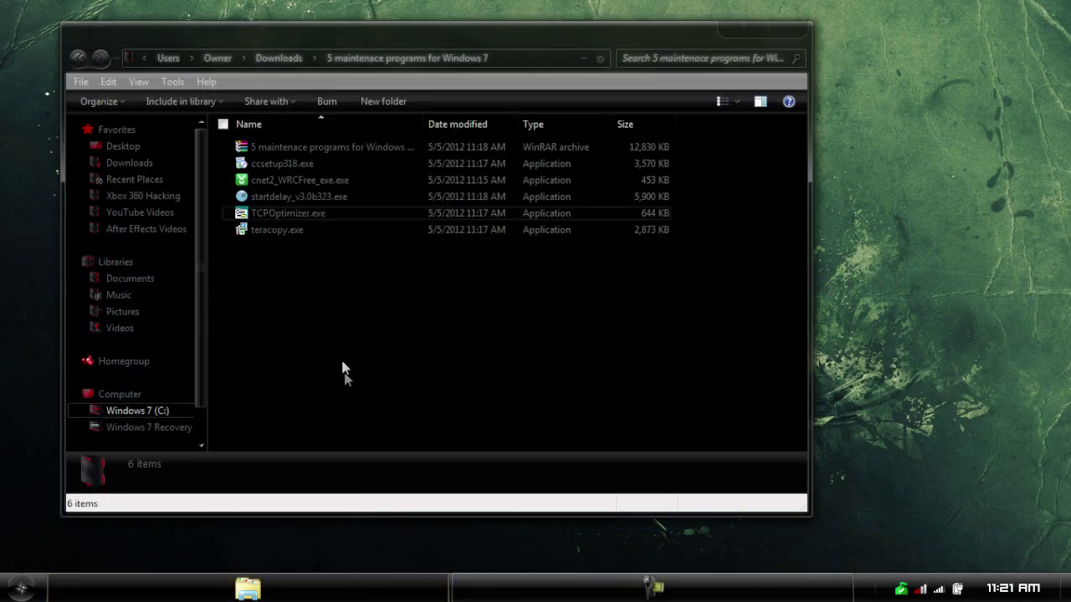
double_click(346, 150)
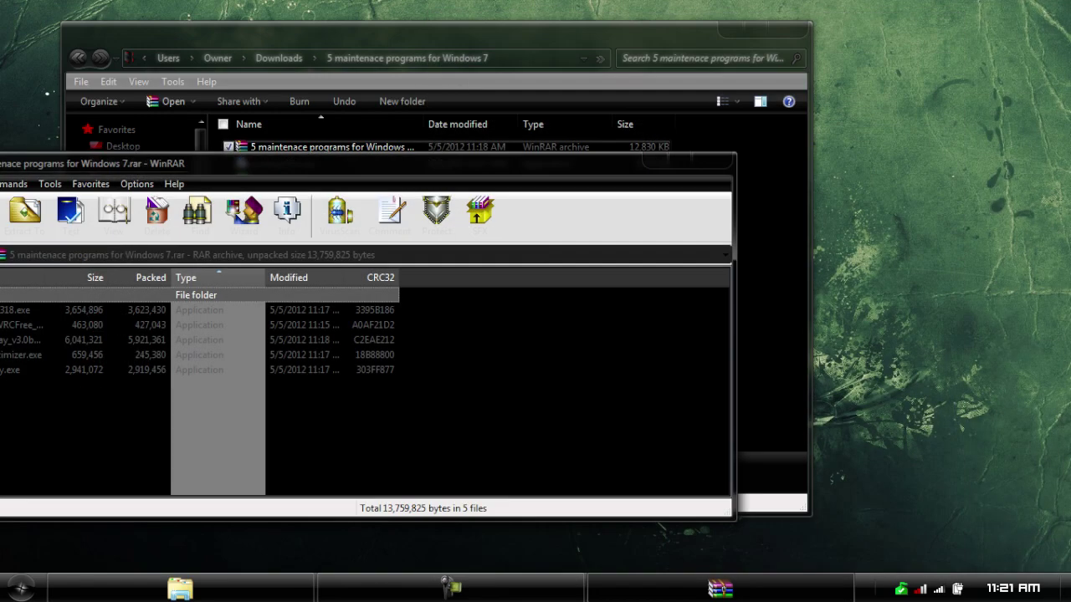
click(707, 163)
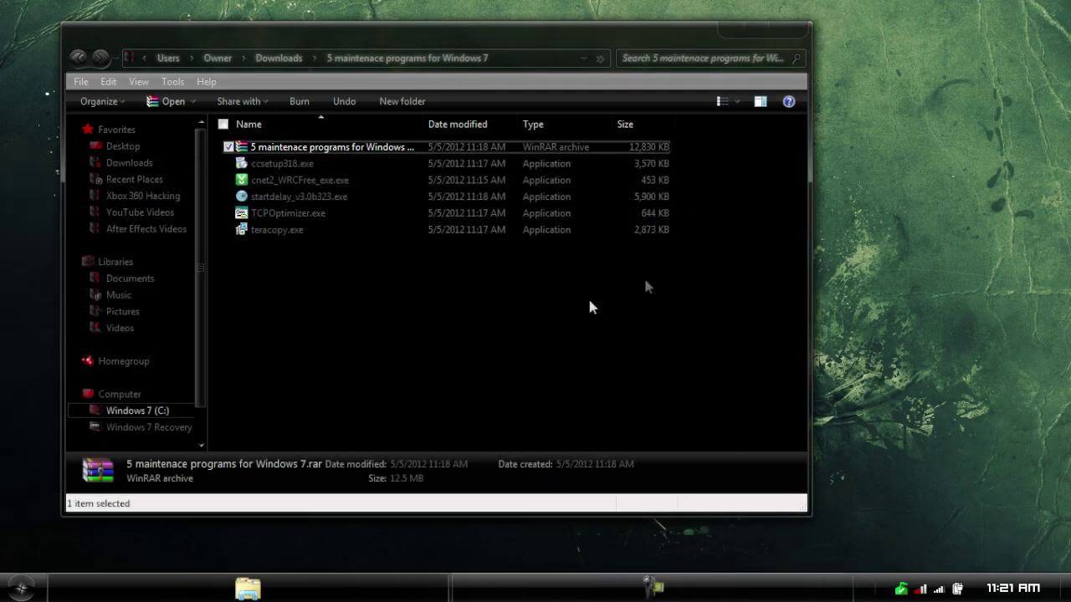
click(492, 342)
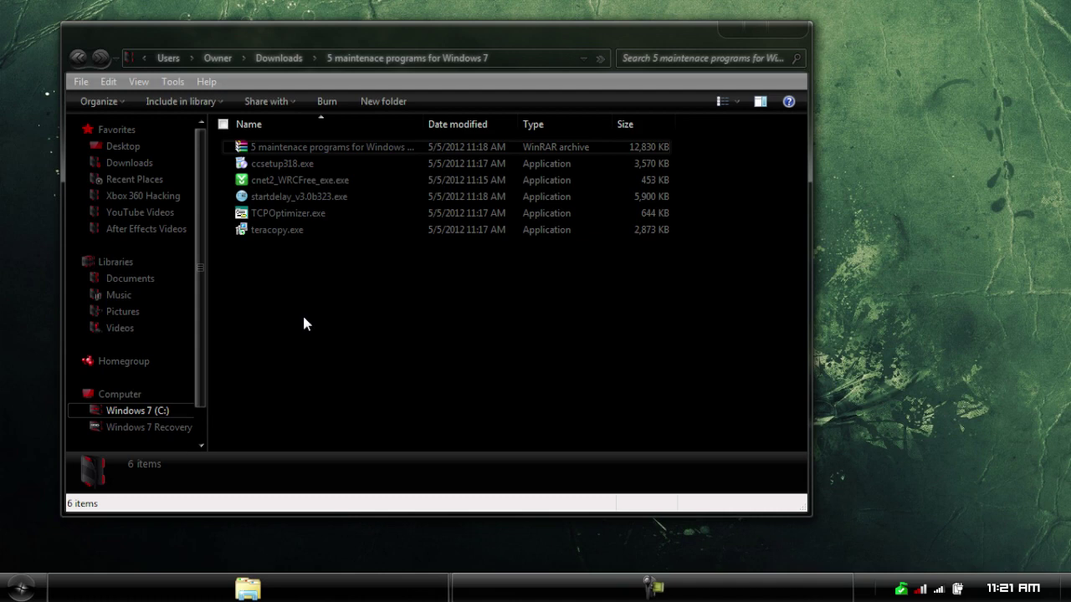
double_click(311, 167)
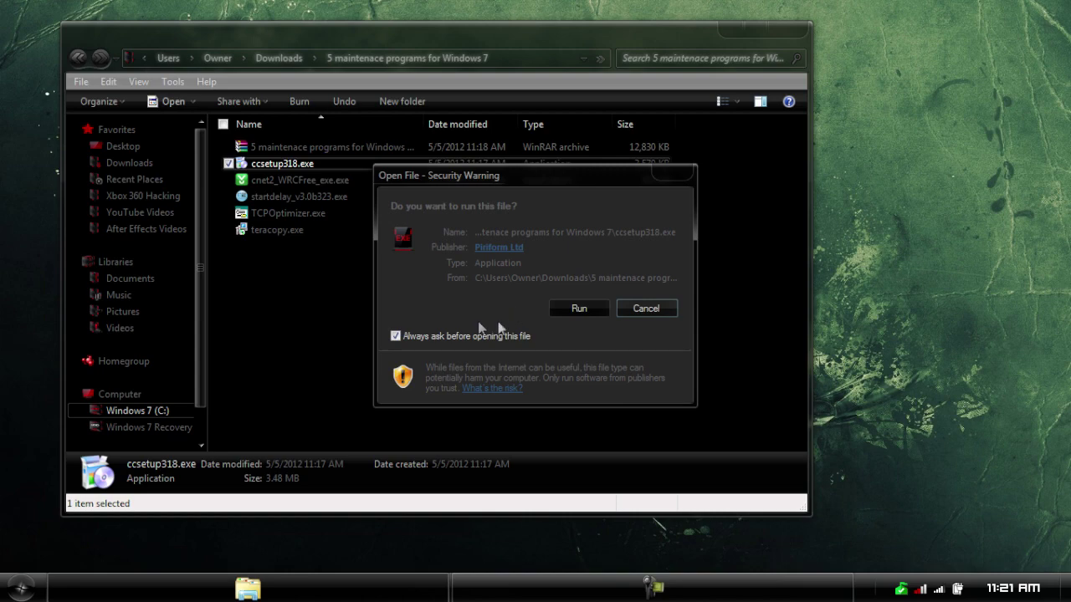
- Install CCleaner v3.18 in English without a desktop shortcut, skipping the release notes
click(571, 310)
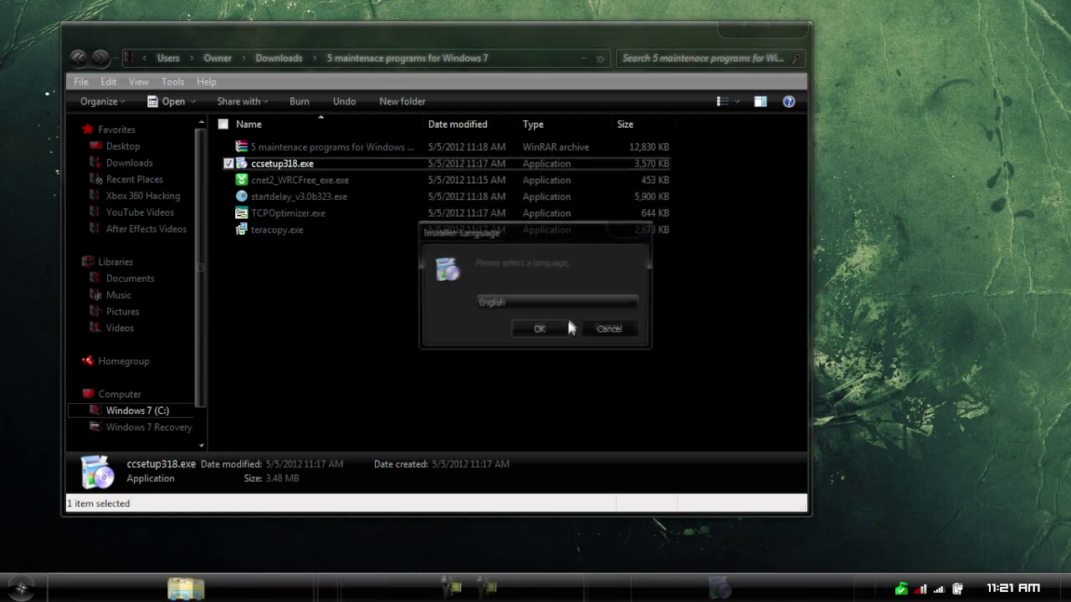
click(551, 328)
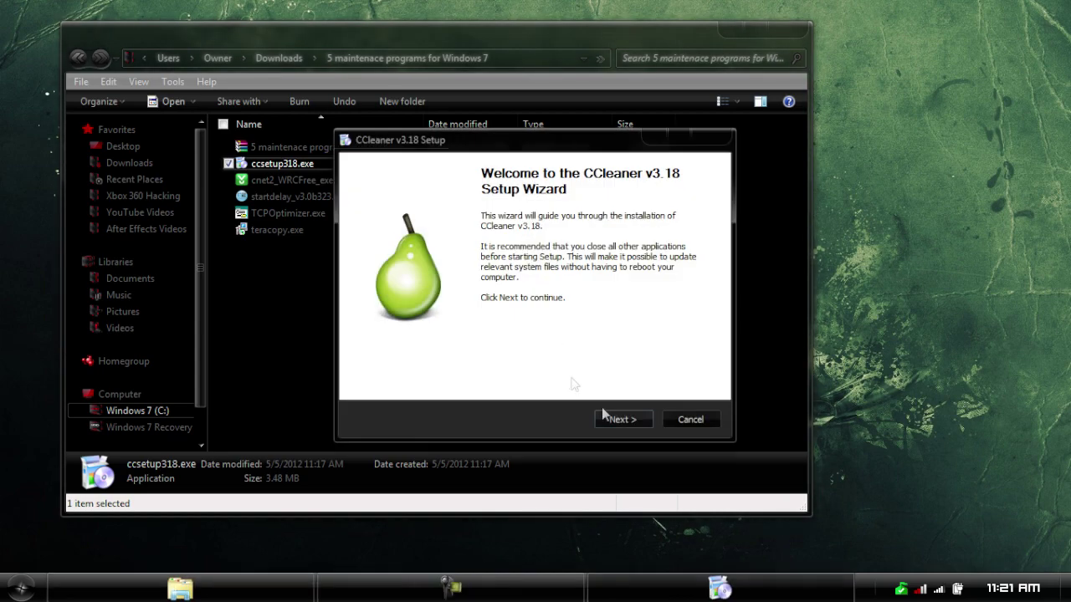
click(626, 419)
click(628, 420)
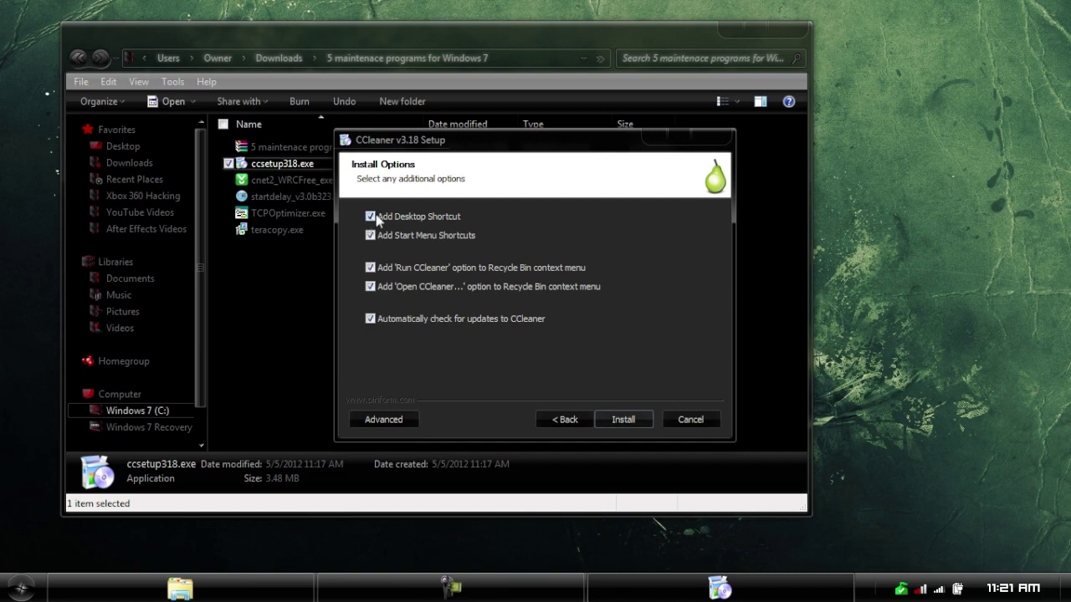
click(375, 217)
click(614, 420)
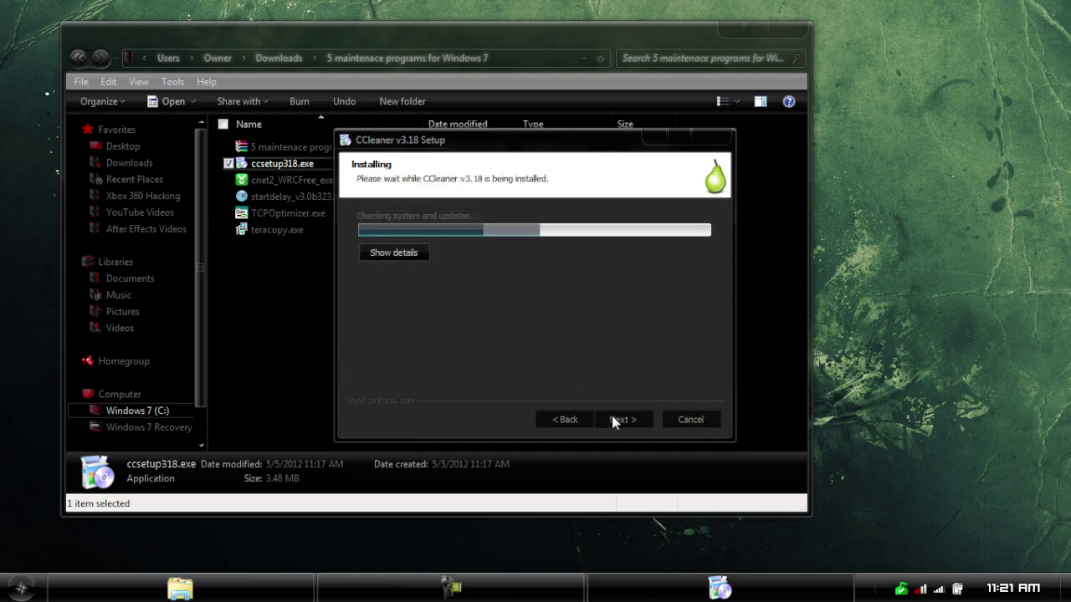
click(729, 31)
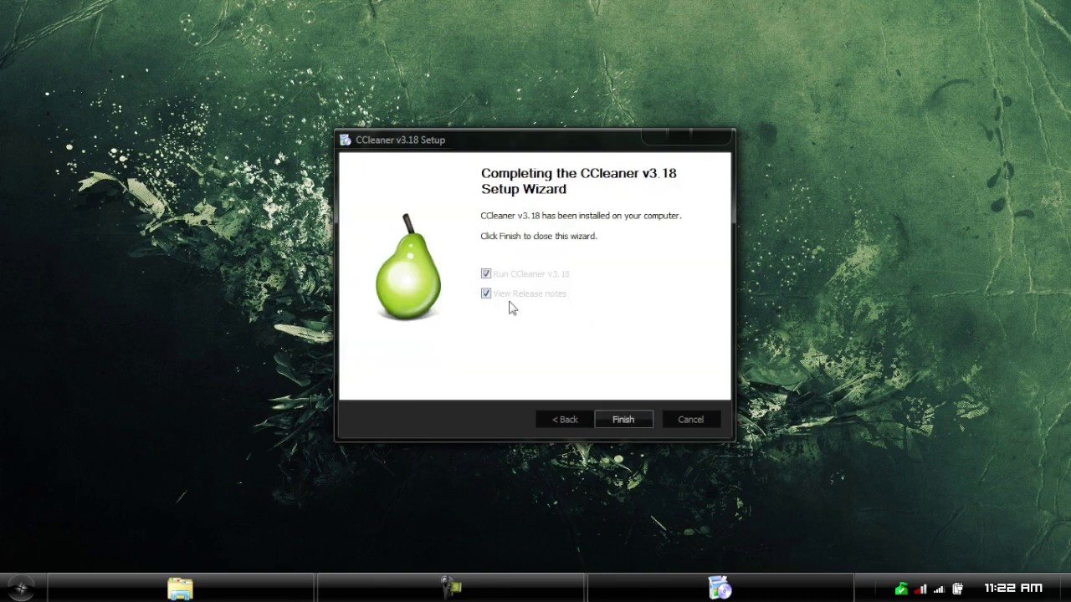
click(486, 294)
click(619, 419)
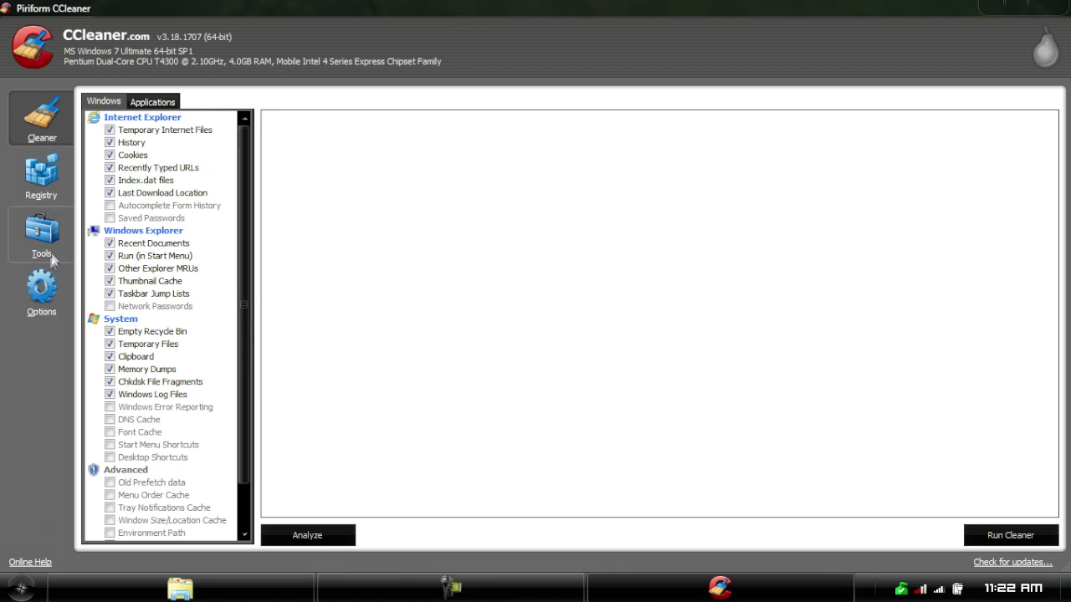
- Browse CCleaner's Options pages: Settings, Cookies, Include, Exclude and Advanced, then return to Cleaner
click(49, 303)
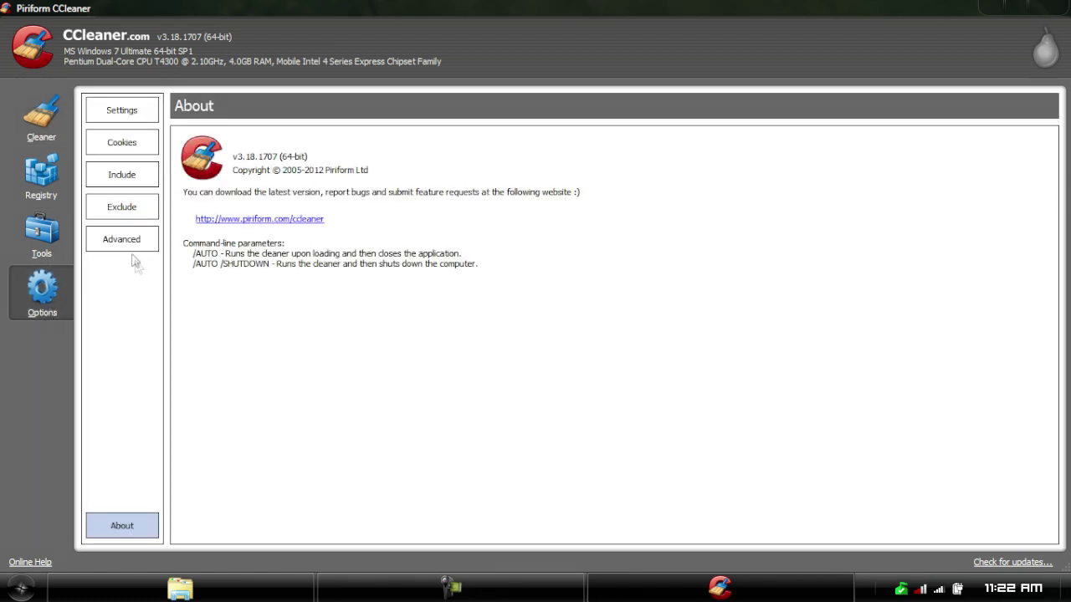
click(151, 115)
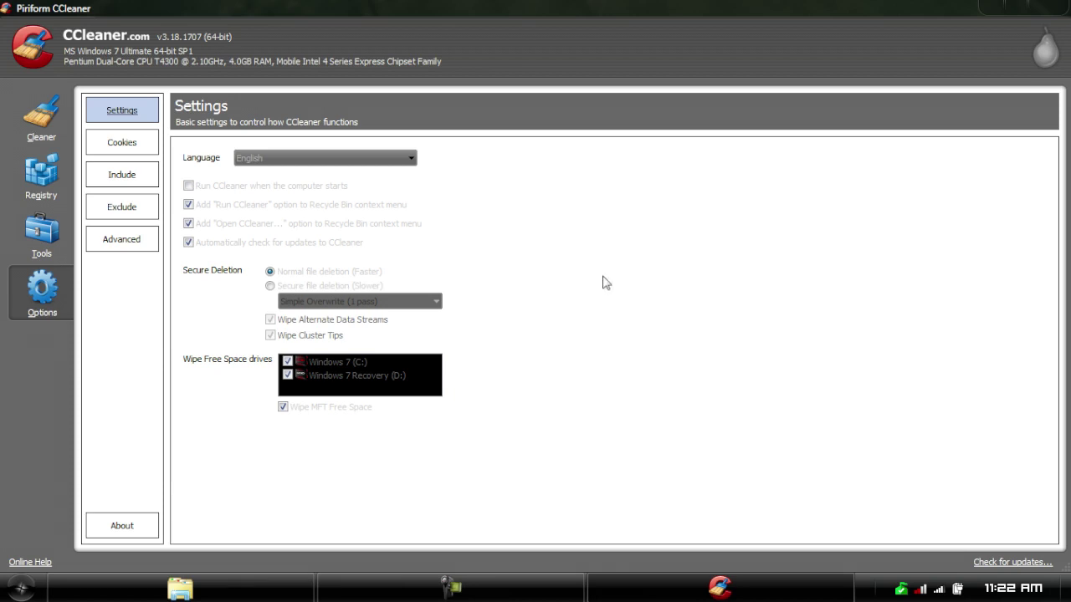
click(127, 147)
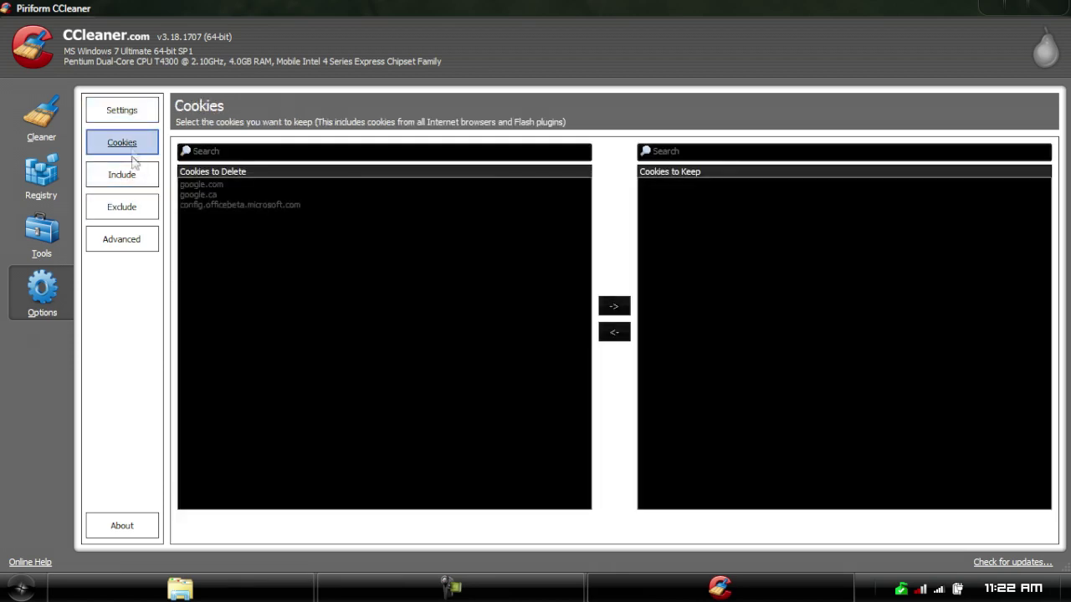
click(136, 175)
click(135, 209)
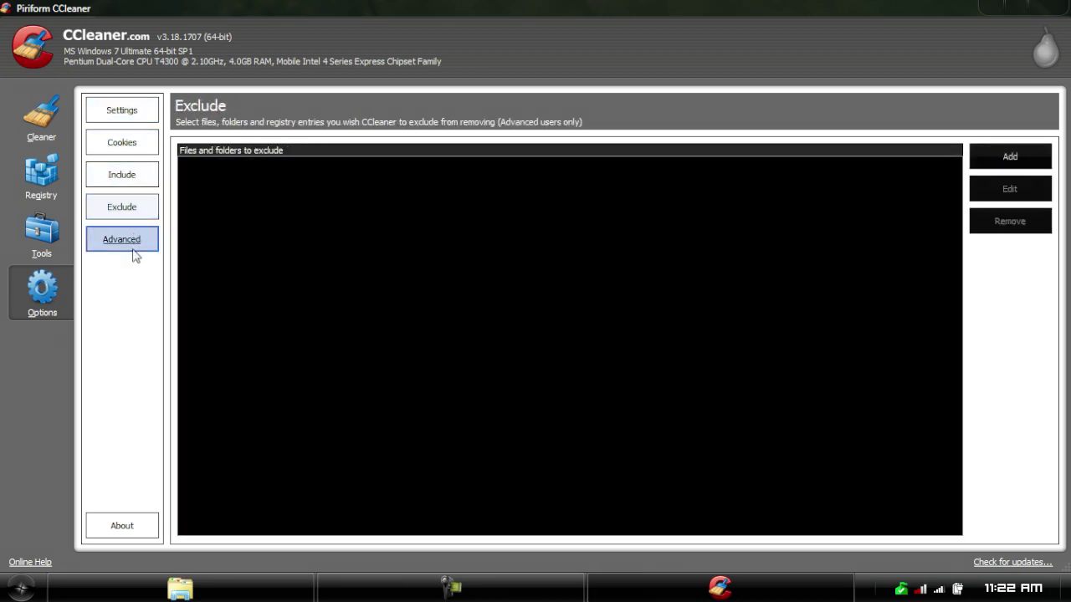
click(133, 248)
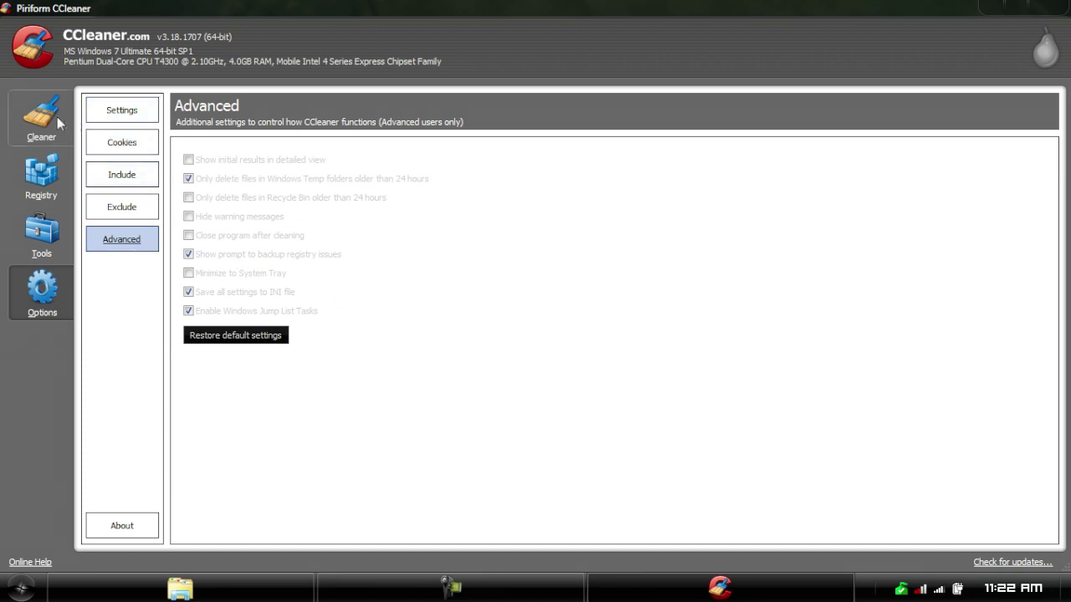
click(41, 118)
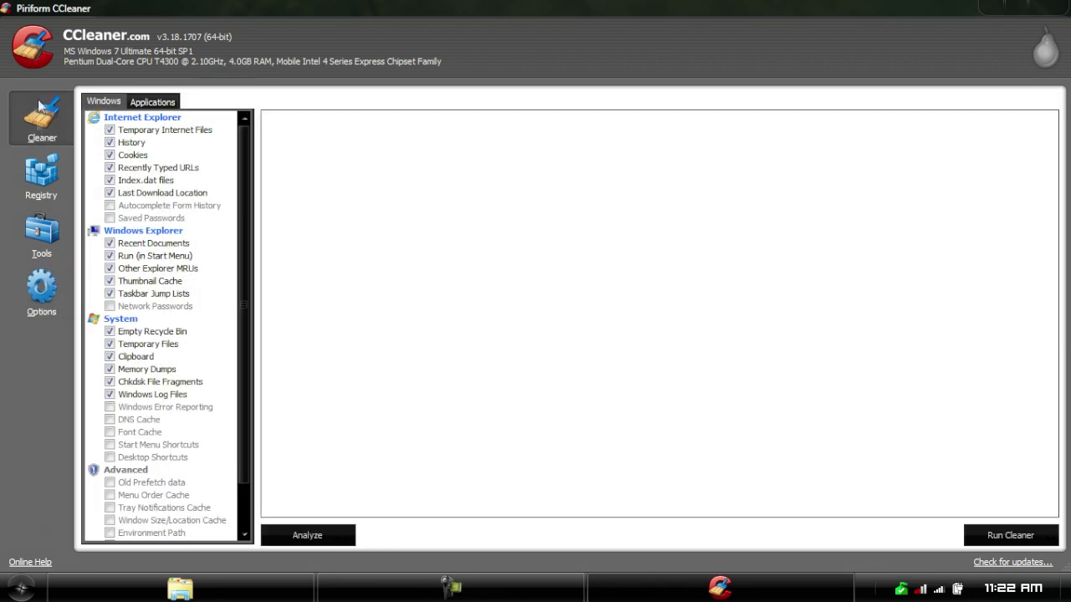
- Look over the Windows and Applications cleaning categories in CCleaner
mouse_move(242, 159)
mouse_down()
mouse_move(235, 399)
mouse_move(231, 153)
mouse_up()
click(167, 100)
click(107, 101)
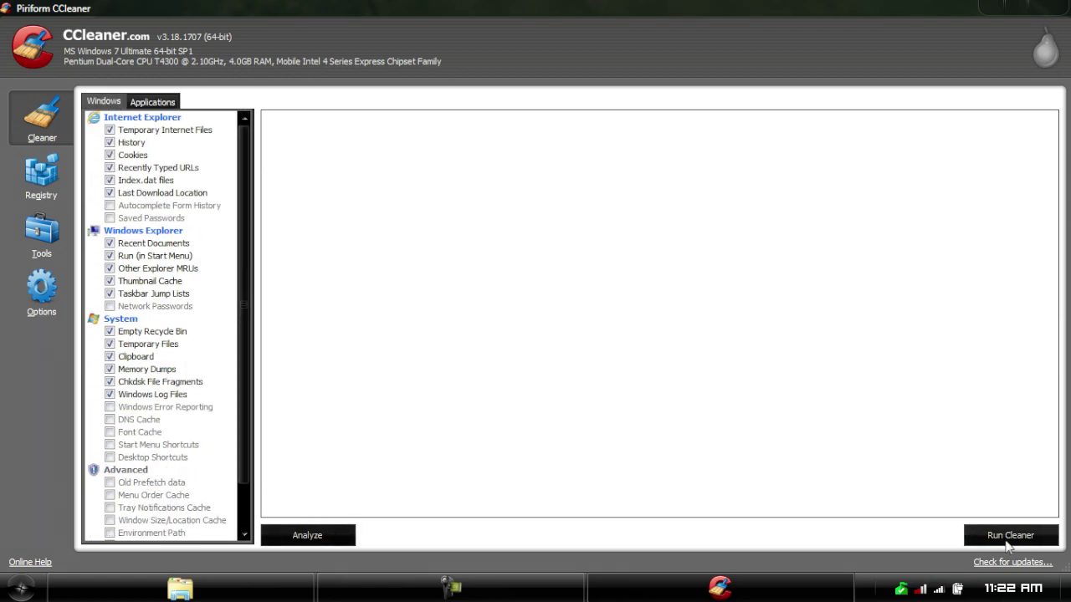
- Run the analysis and review the result of about 3,652 MB to remove
click(326, 536)
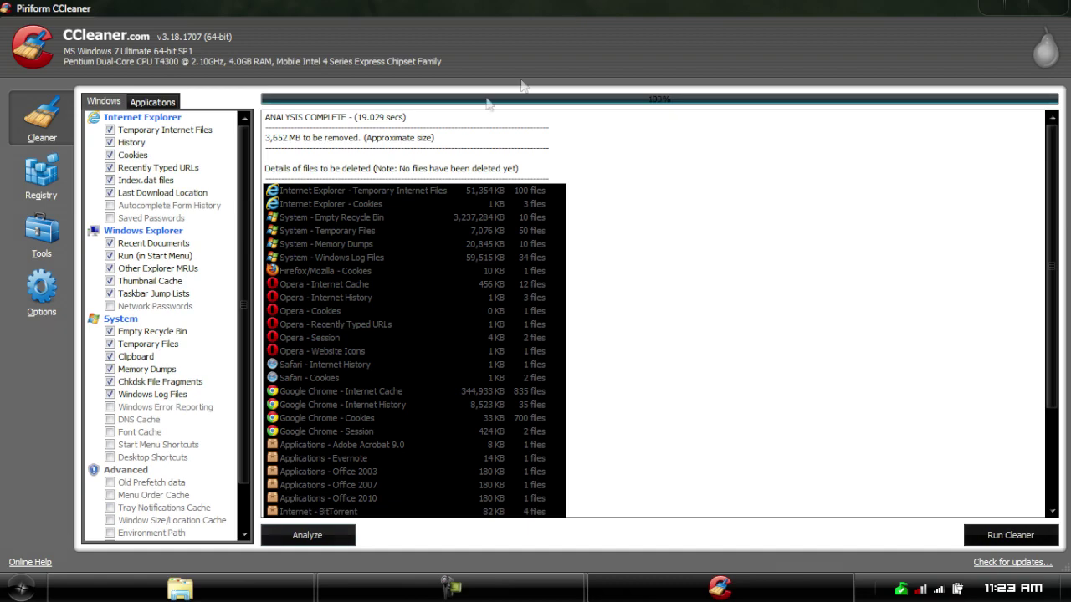
scroll(376, 155, down, 5)
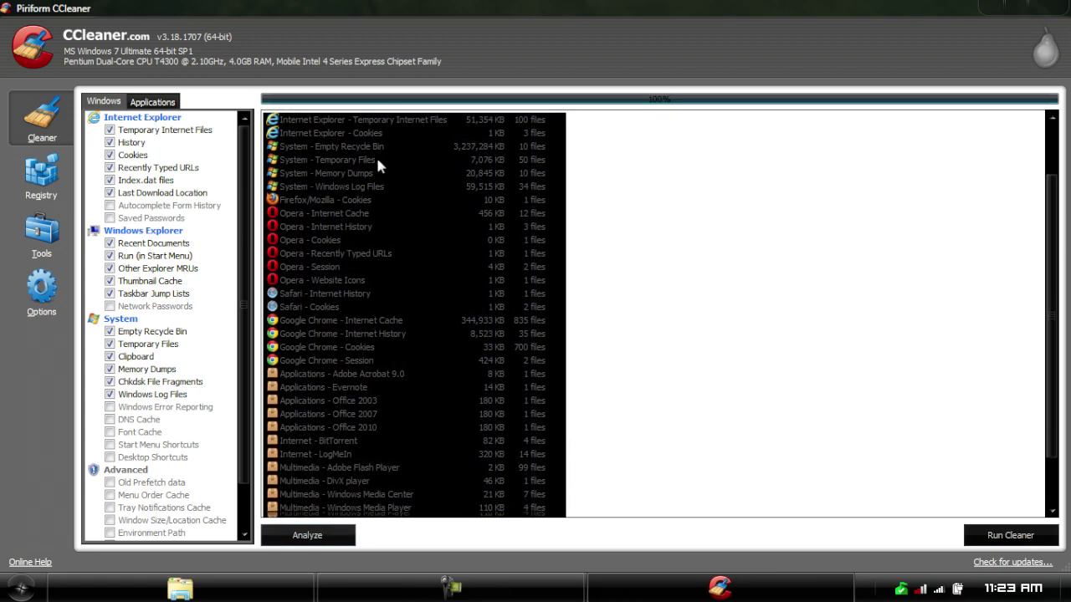
scroll(376, 155, up, 3)
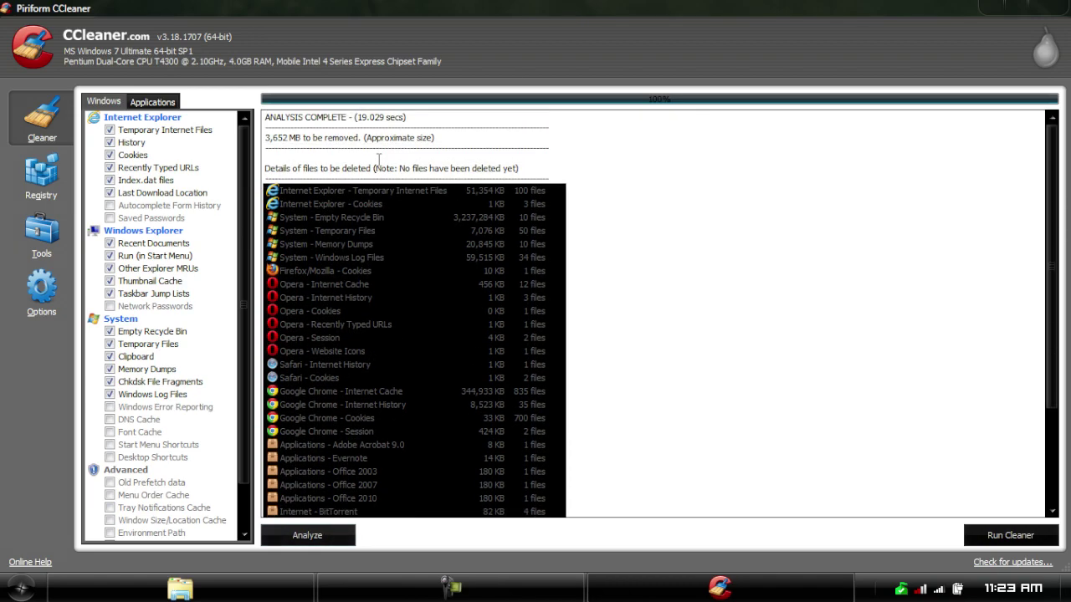
drag(278, 142, 293, 142)
click(297, 146)
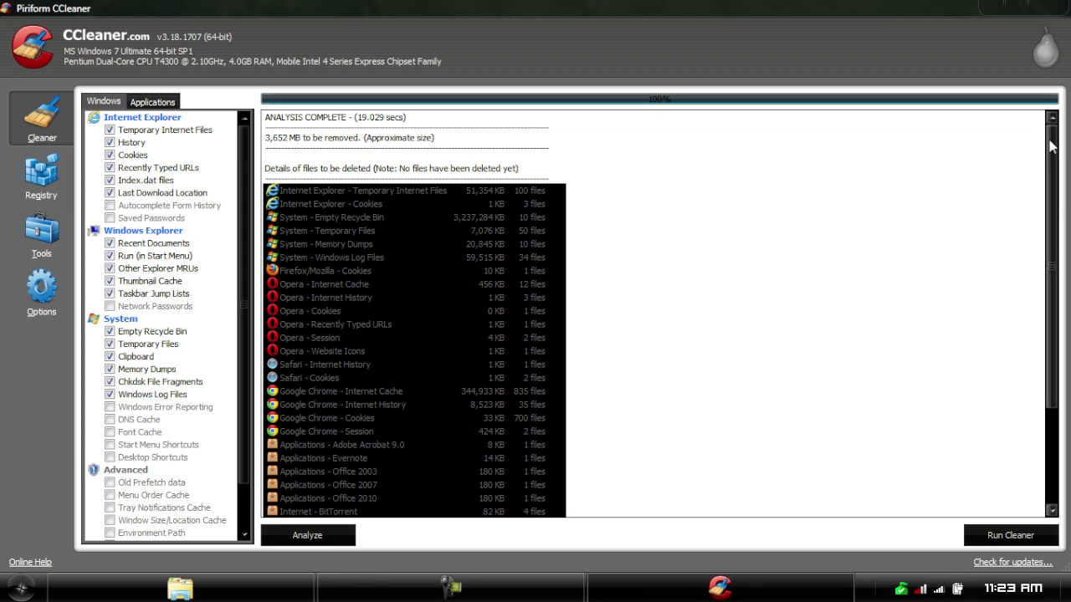
scroll(1051, 223, down, 3)
scroll(1051, 223, up, 1)
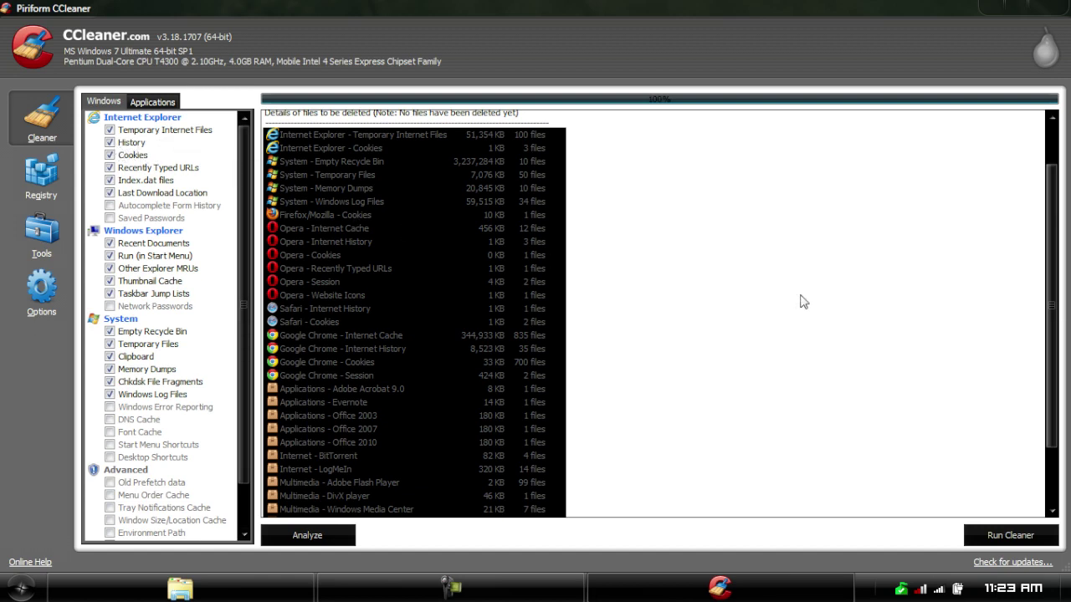
- Run the cleaner and confirm permanent deletion, removing 3,683 MB of files
click(989, 539)
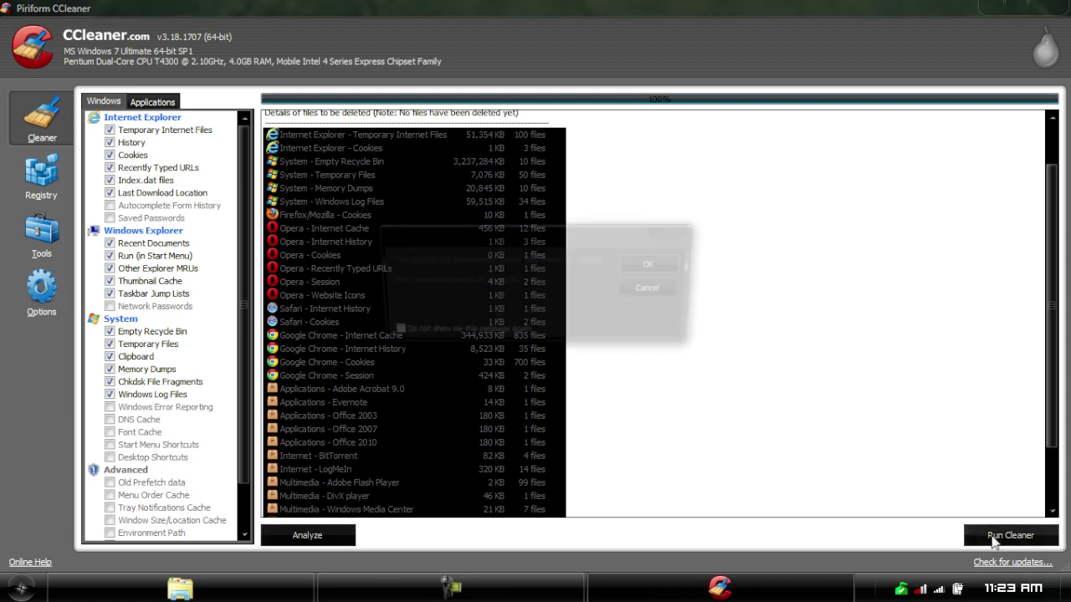
click(657, 265)
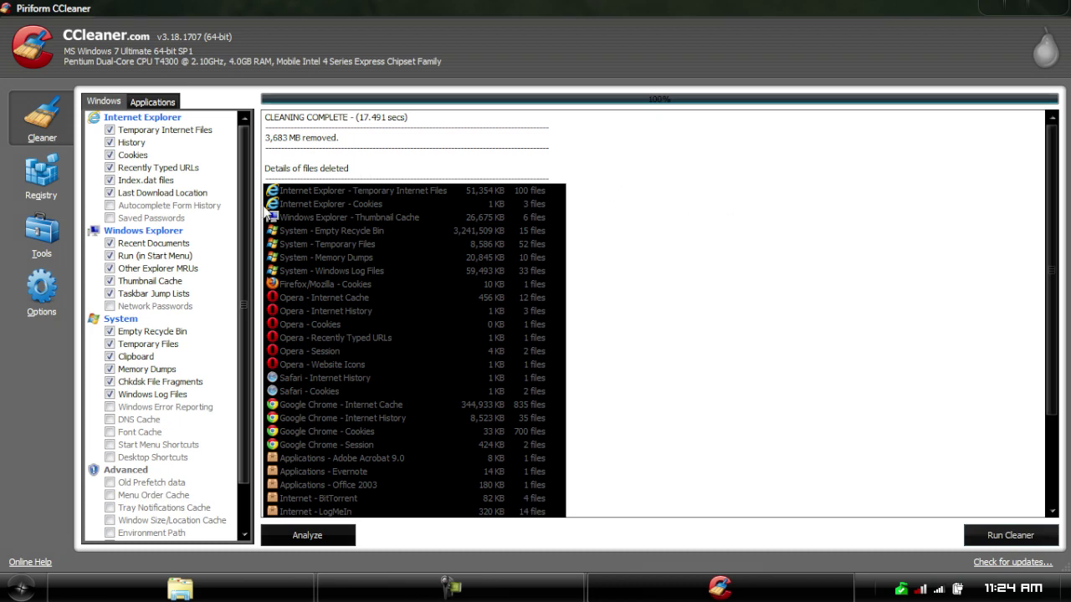
click(20, 185)
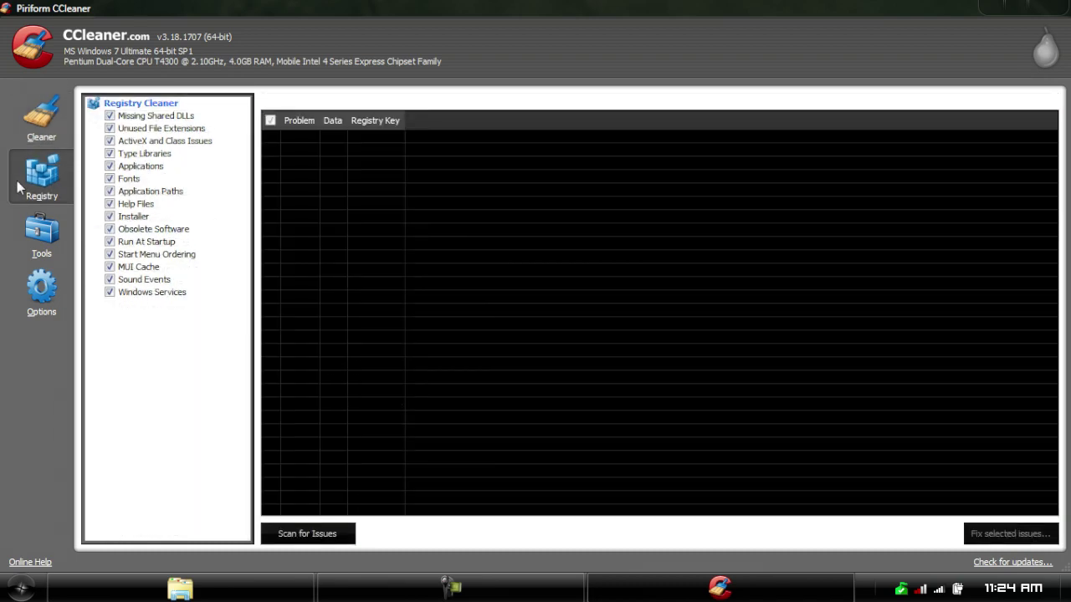
- Scan the registry for issues and scroll through the 409 found entries
click(308, 532)
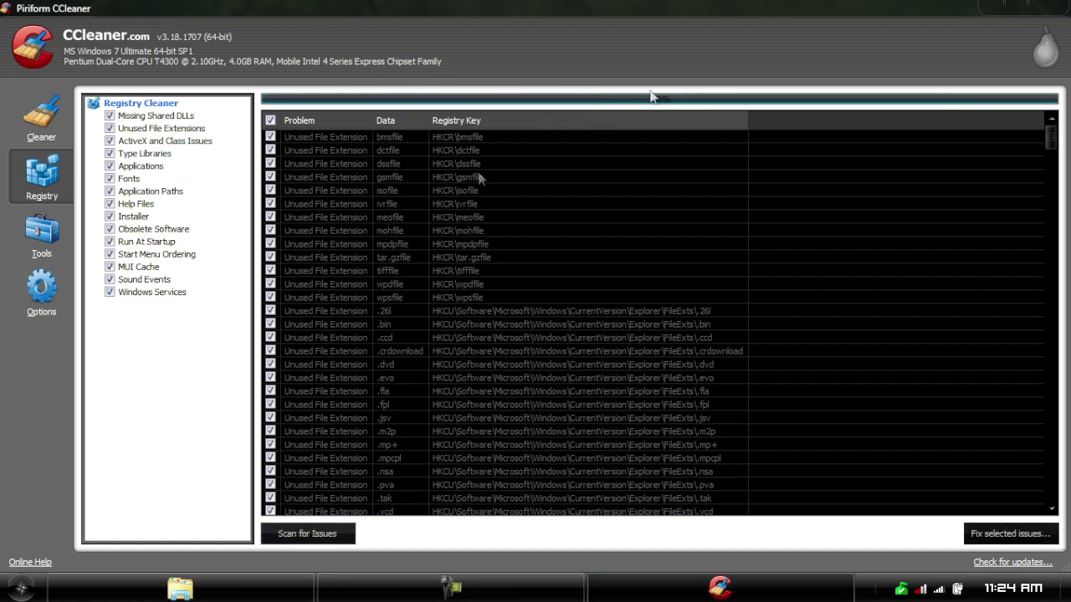
drag(1050, 138, 1048, 502)
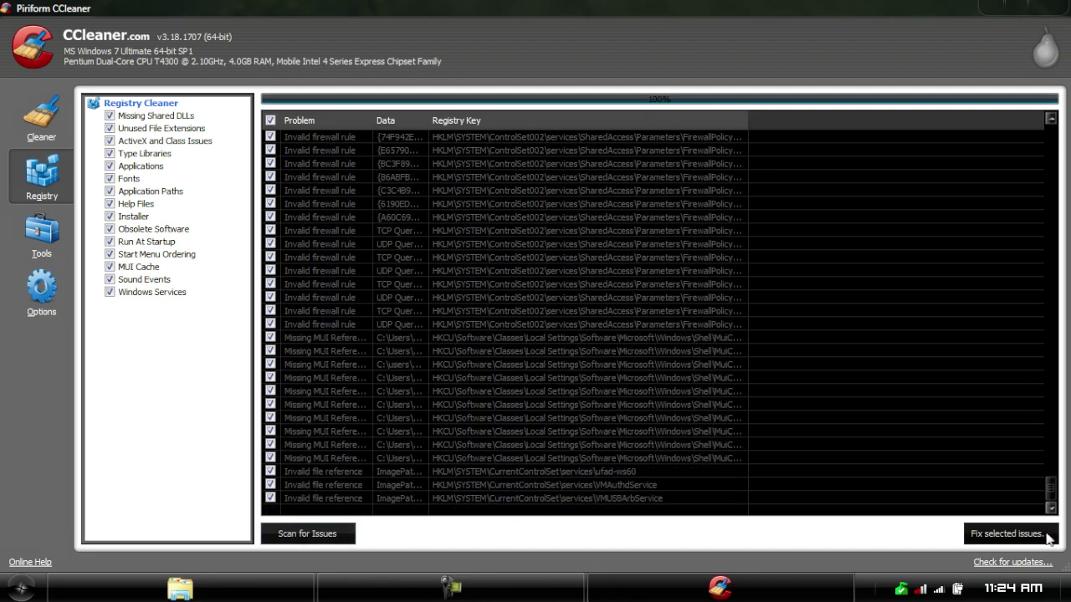
click(1049, 537)
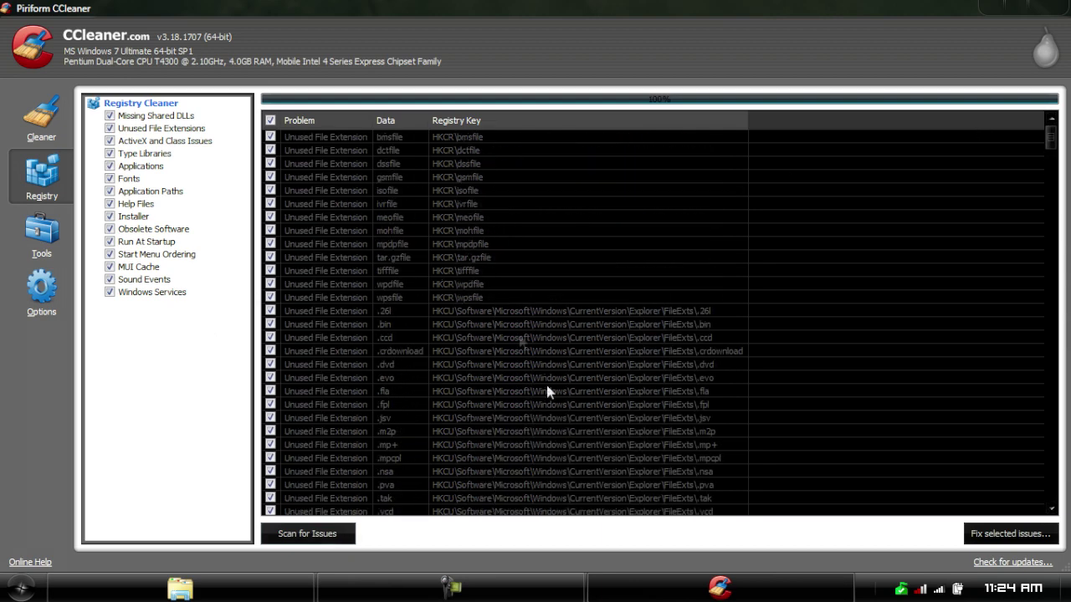
- Fix all 409 selected registry issues without saving a backup
click(993, 539)
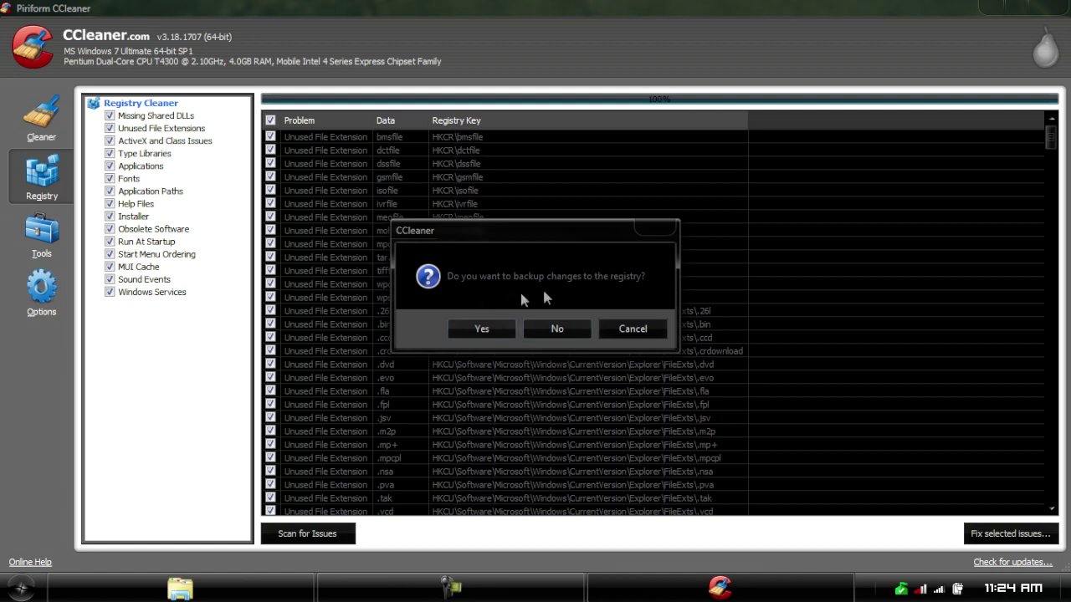
click(556, 334)
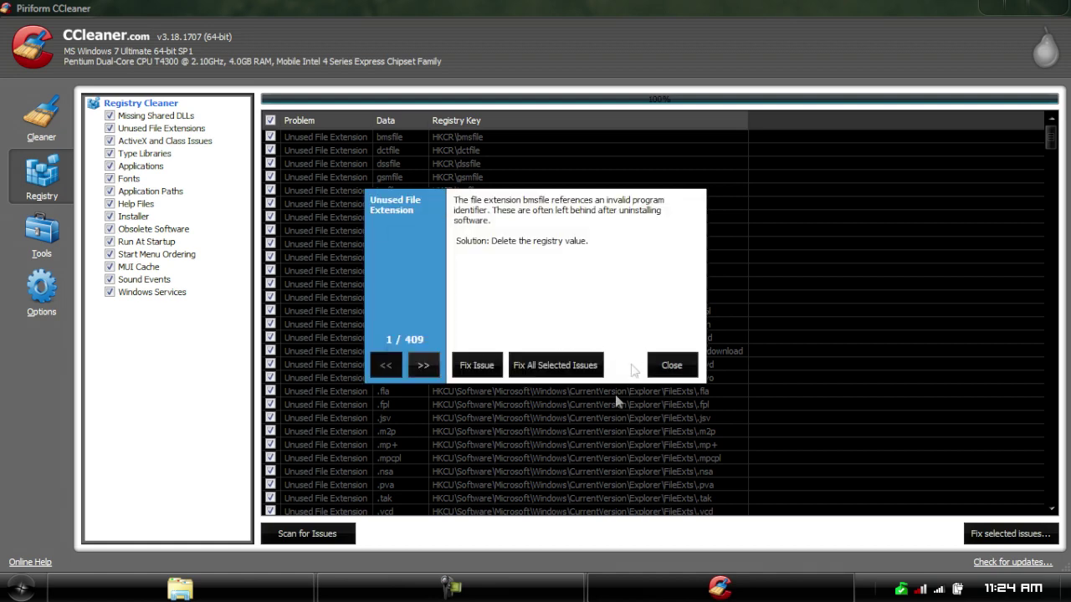
click(559, 366)
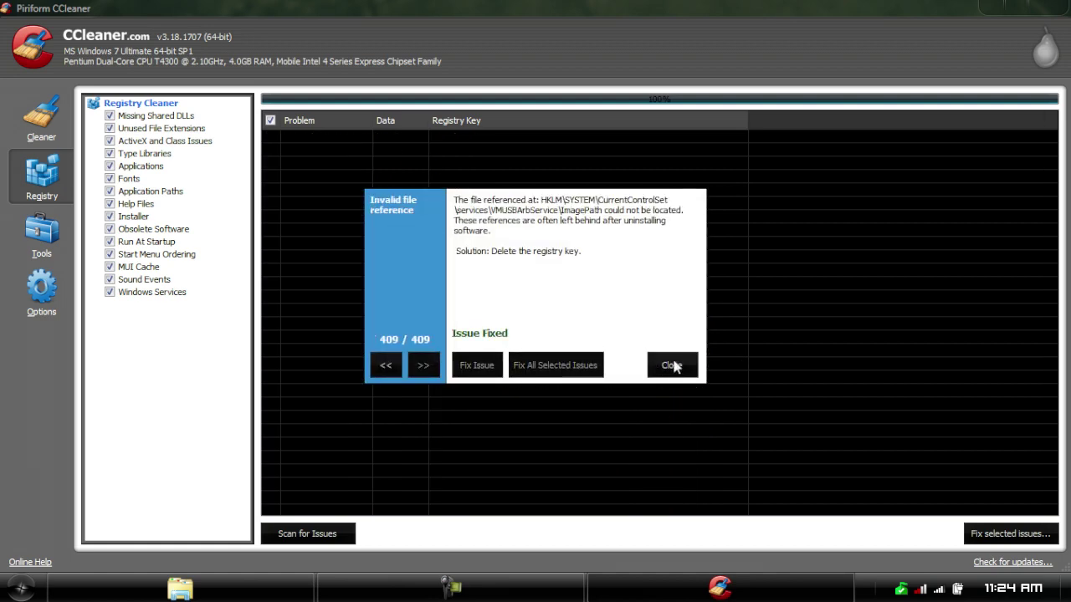
click(672, 366)
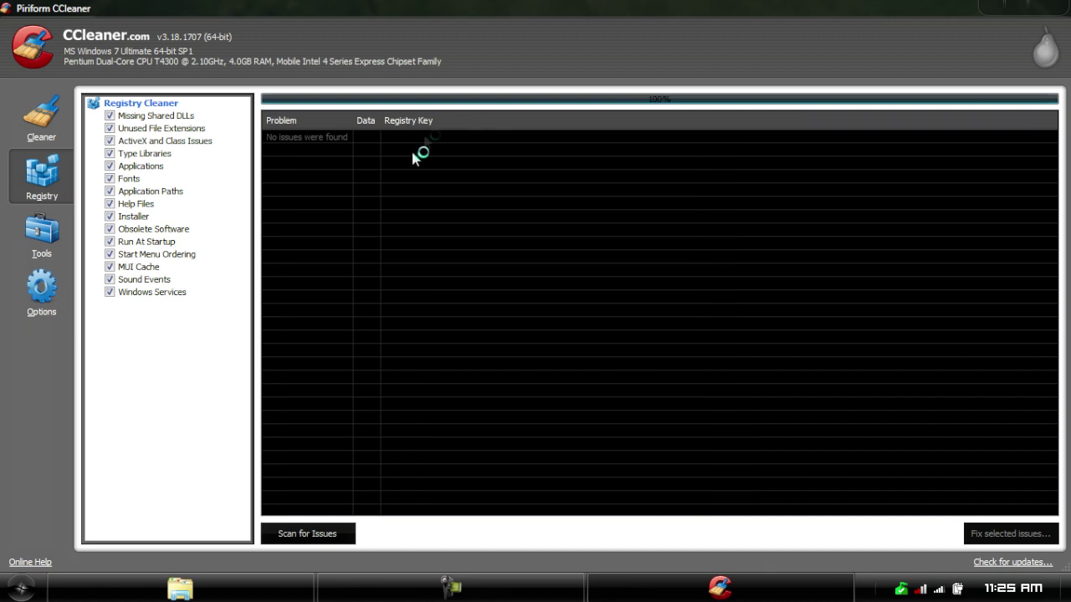
click(72, 244)
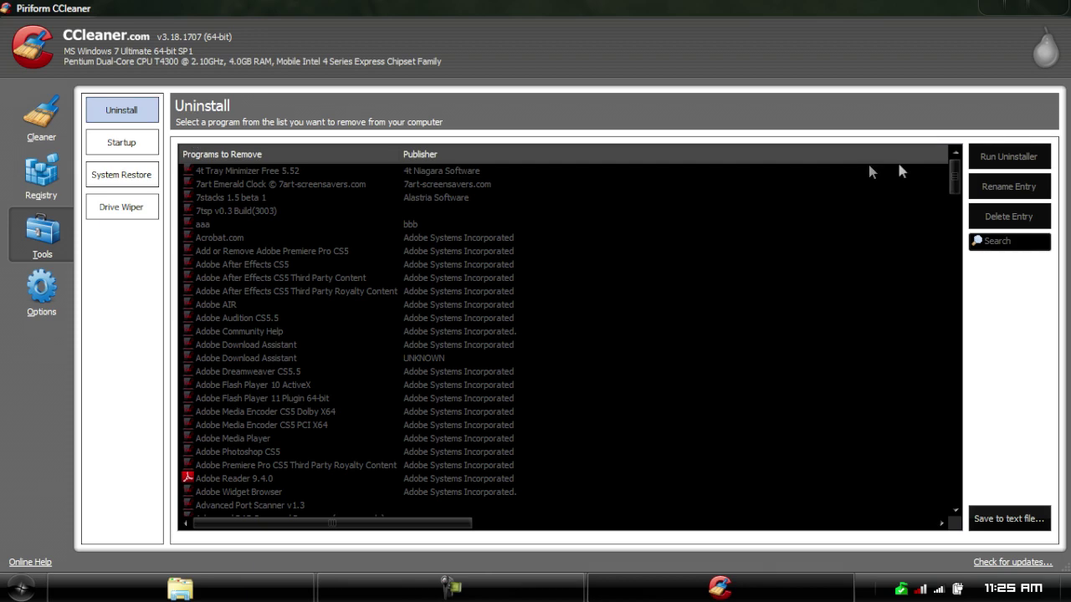
- Review the Uninstall list, Startup tabs, System Restore points and Drive Wiper, then close CCleaner
drag(950, 175, 943, 199)
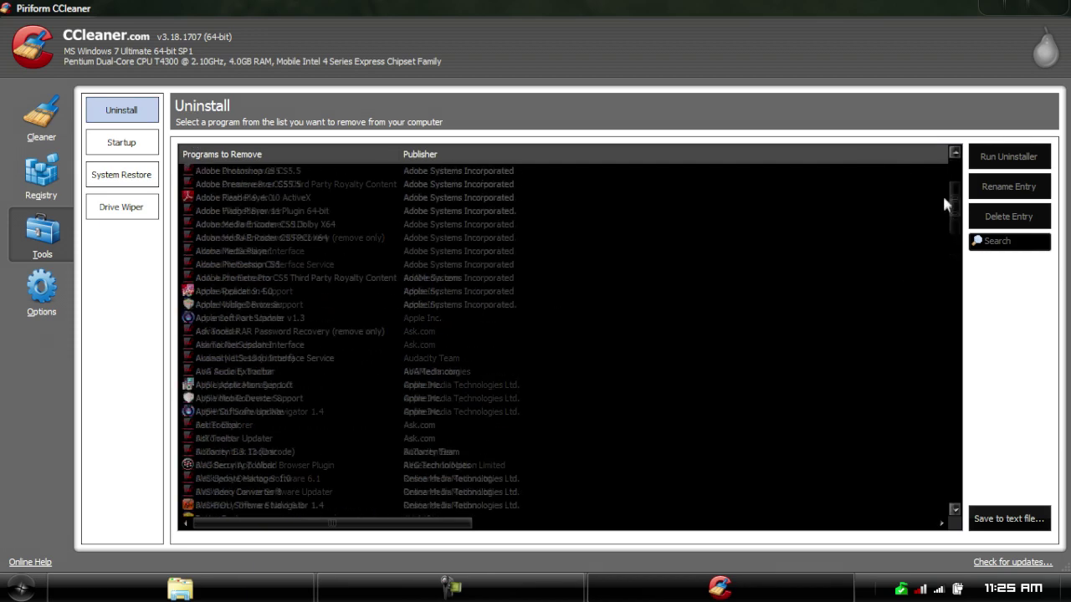
click(151, 149)
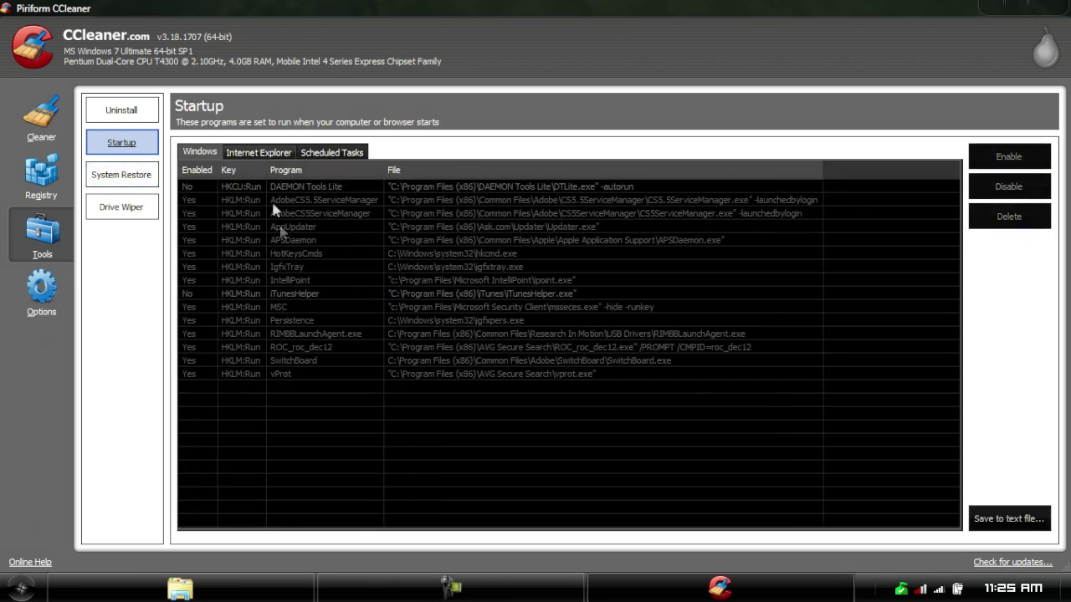
click(269, 159)
click(340, 153)
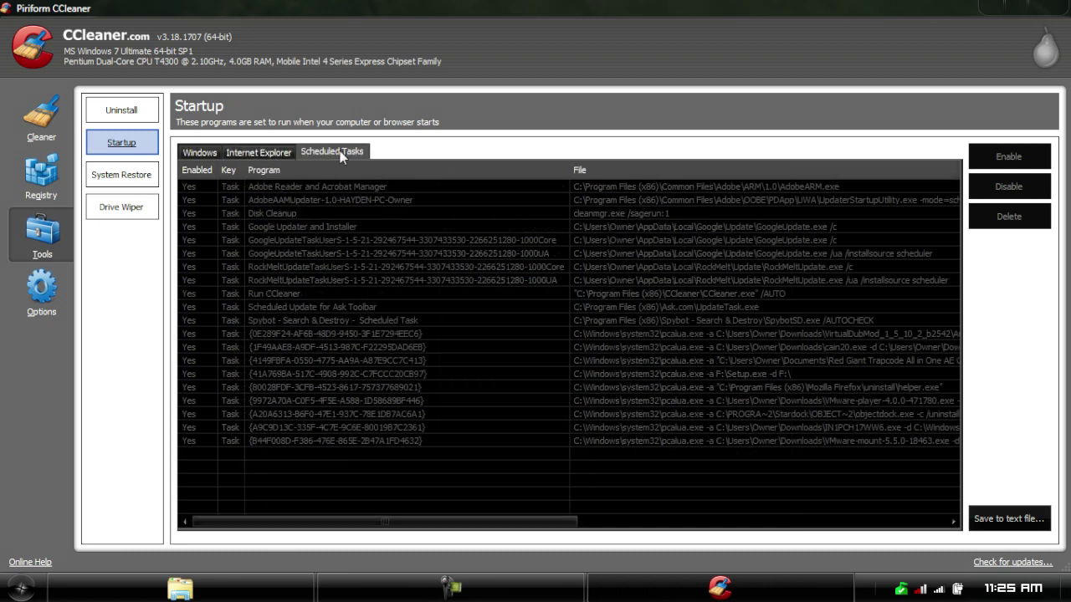
click(200, 153)
click(117, 175)
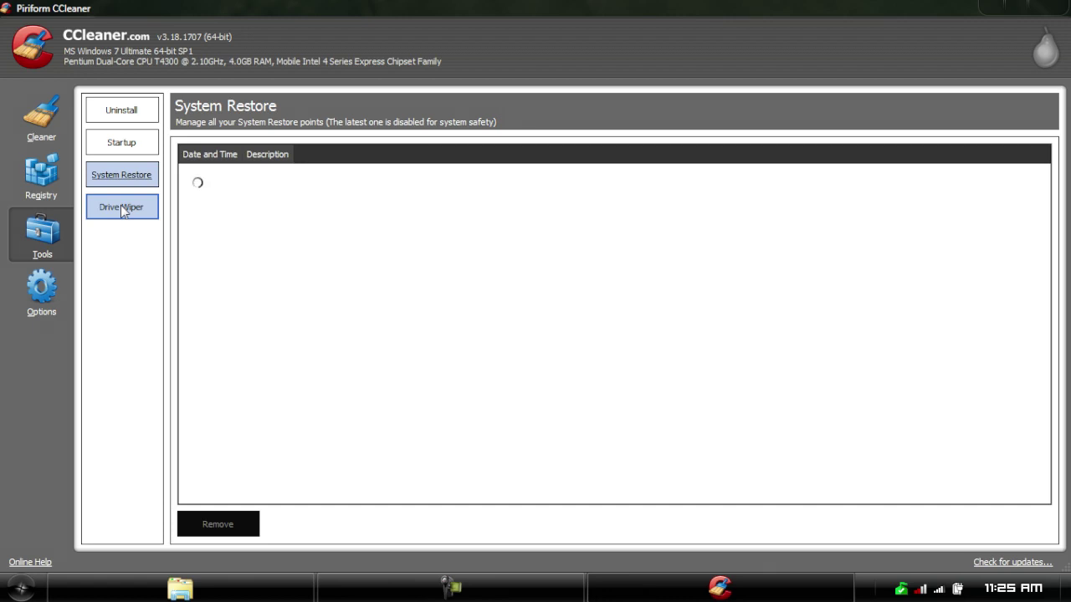
click(122, 210)
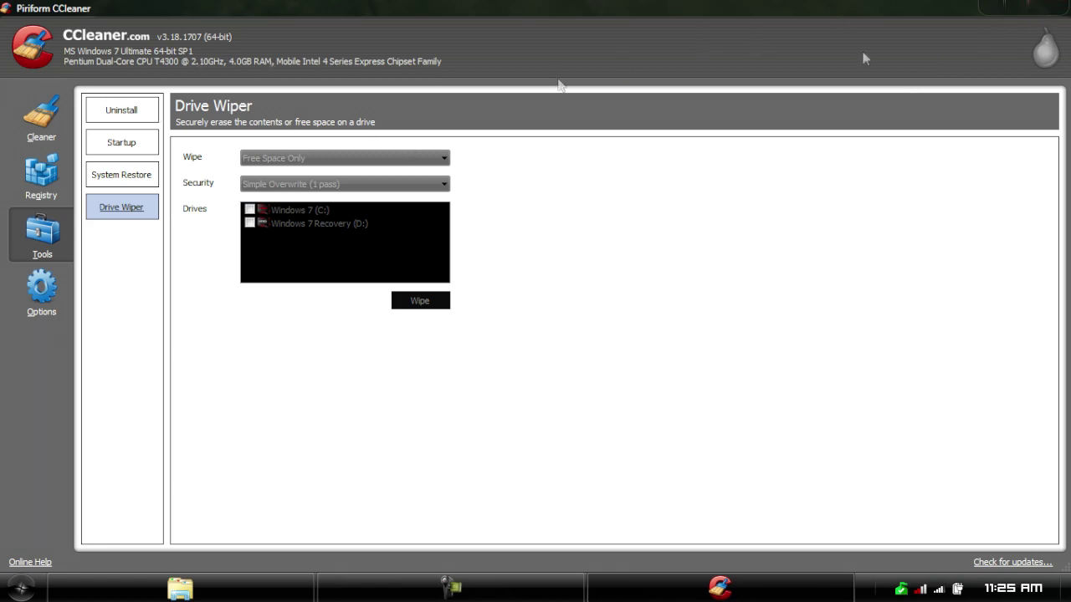
click(1049, 10)
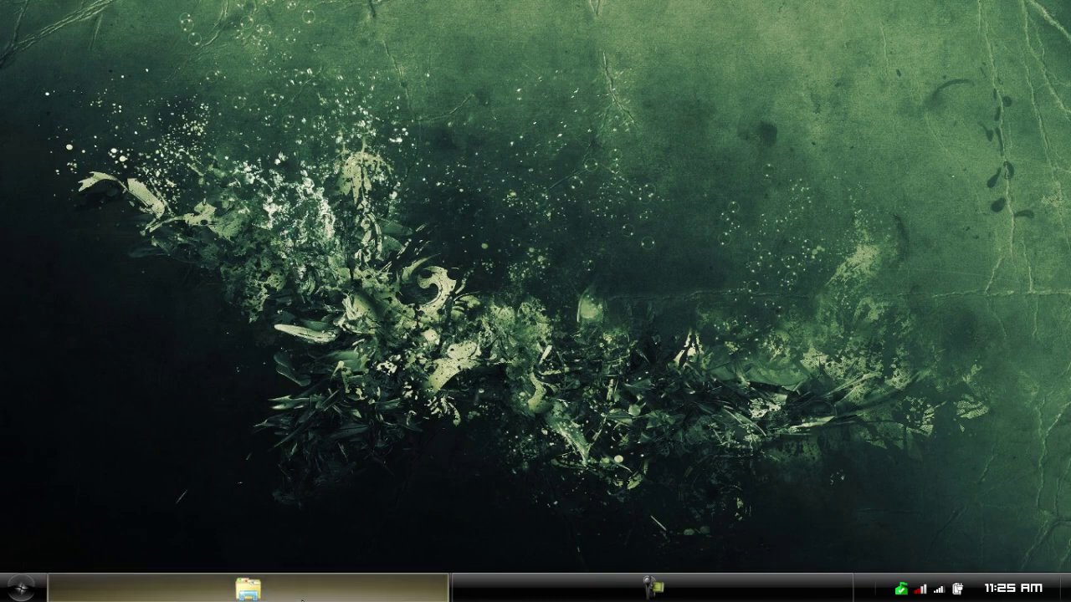
- Launch the Wise Registry Cleaner download installer cnet2_WRCFree_exe.exe from the downloads folder
click(302, 595)
click(416, 318)
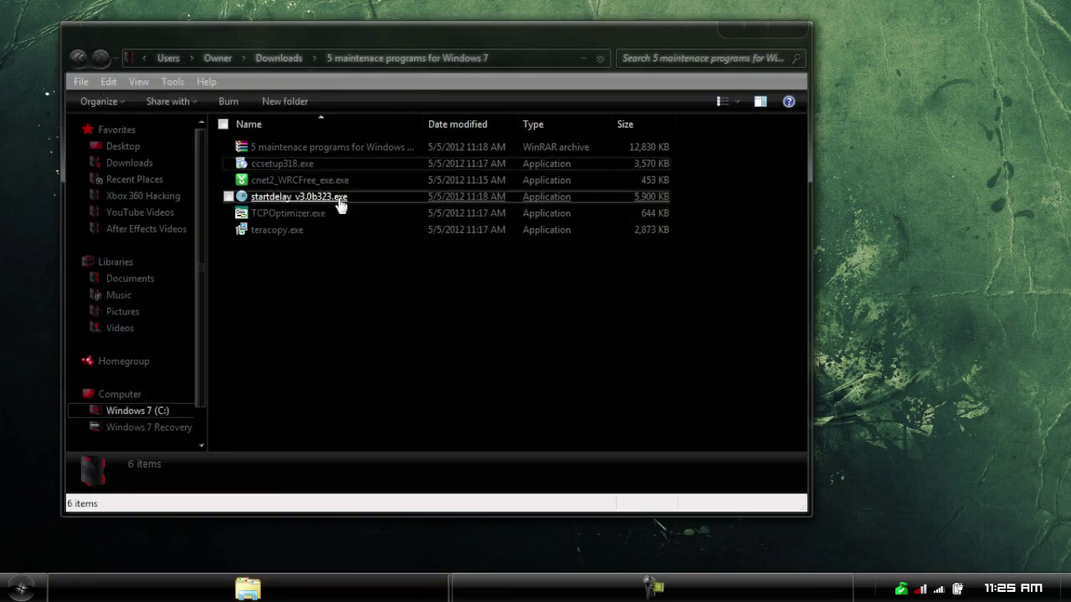
double_click(323, 181)
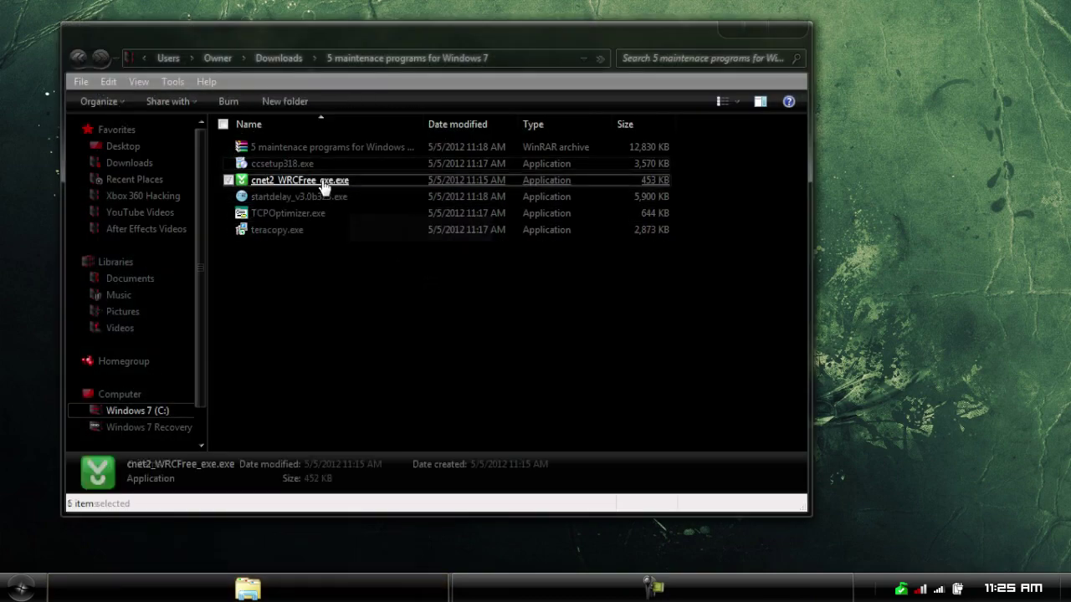
click(580, 310)
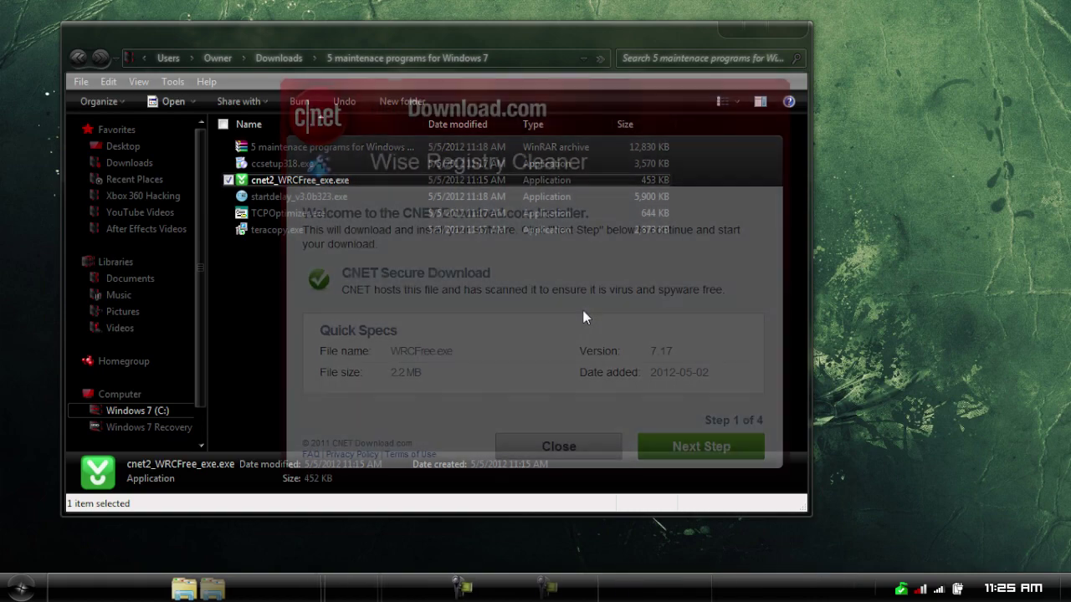
- Step through the CNET installer, declining the blekko toolbar offer, and start the installation
click(691, 450)
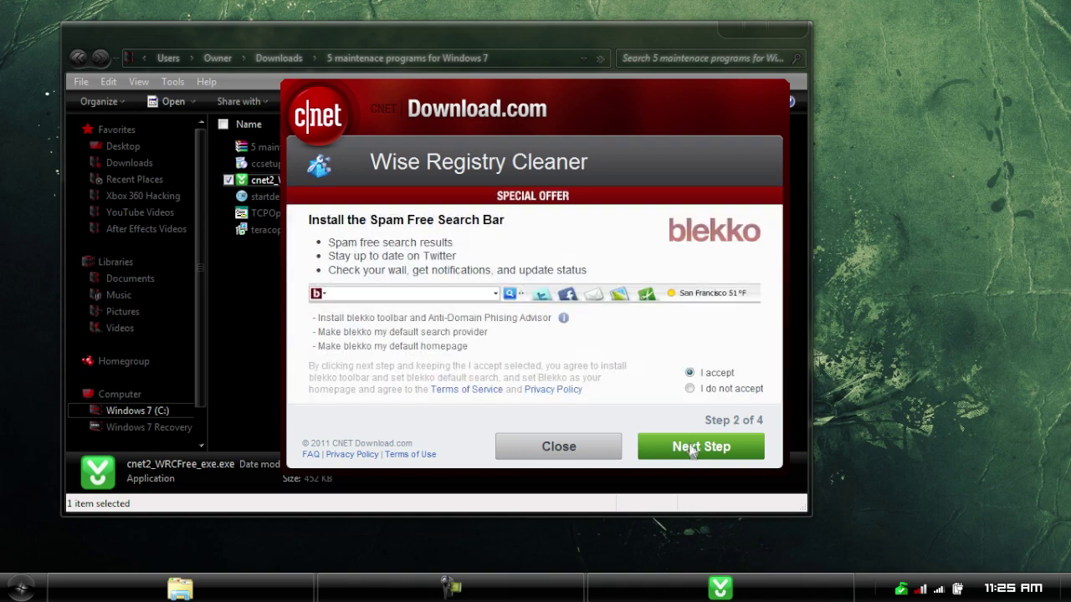
click(691, 391)
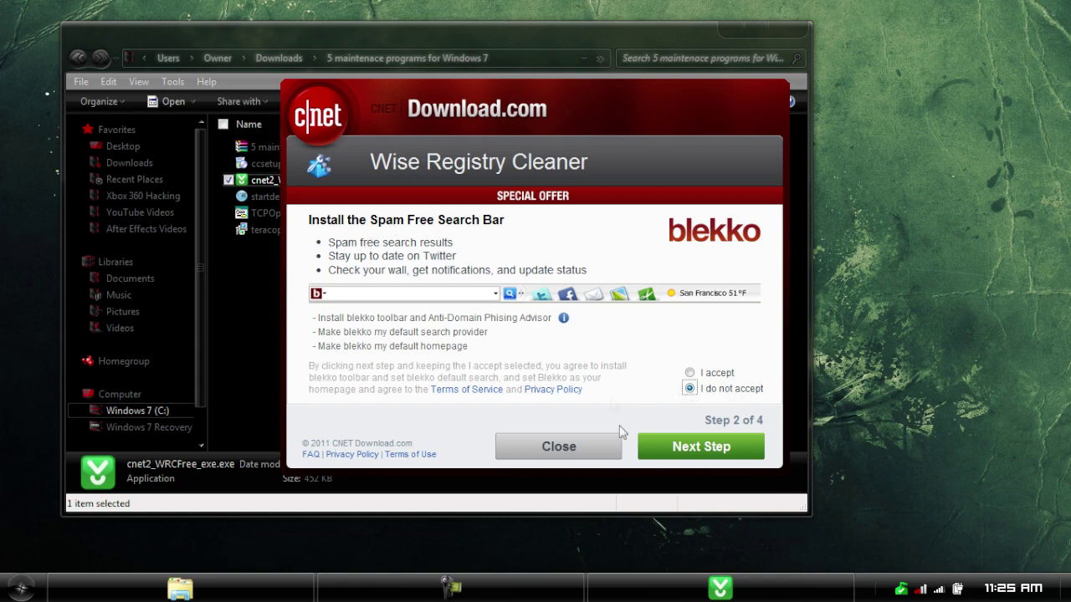
click(686, 449)
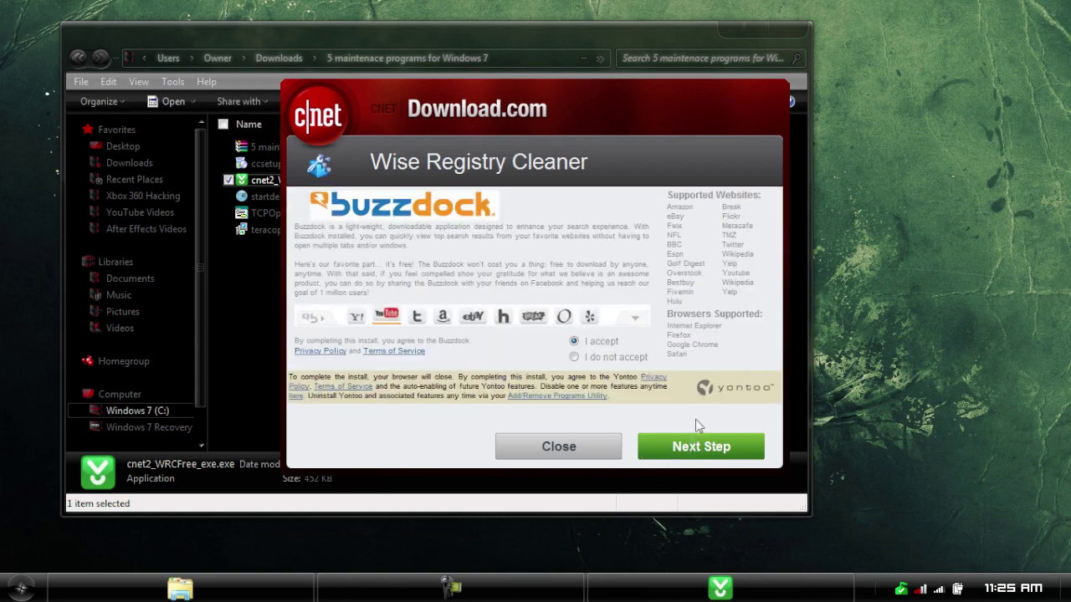
click(694, 449)
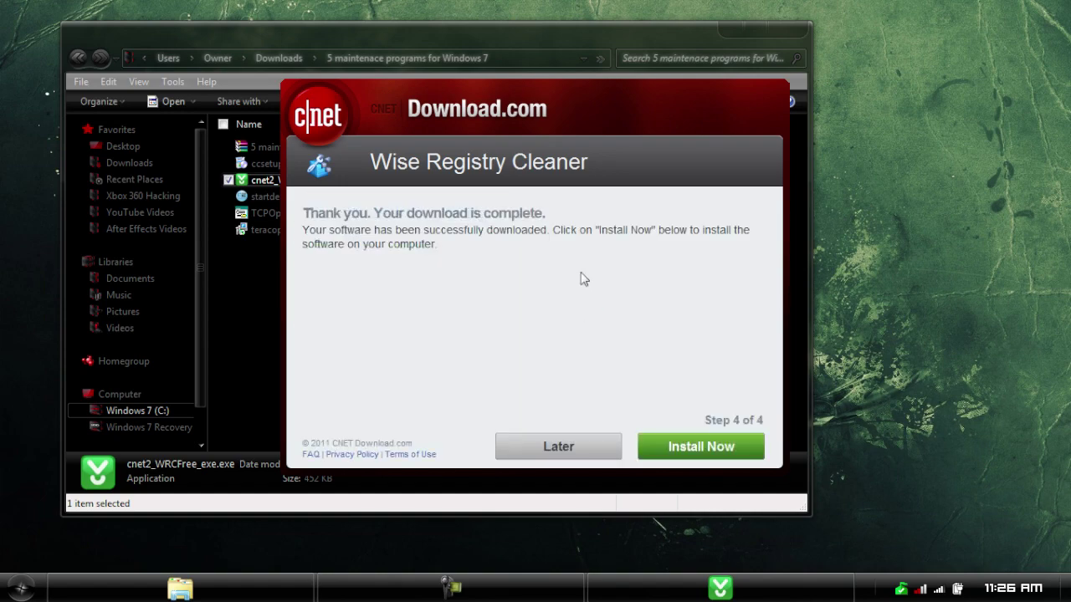
click(693, 449)
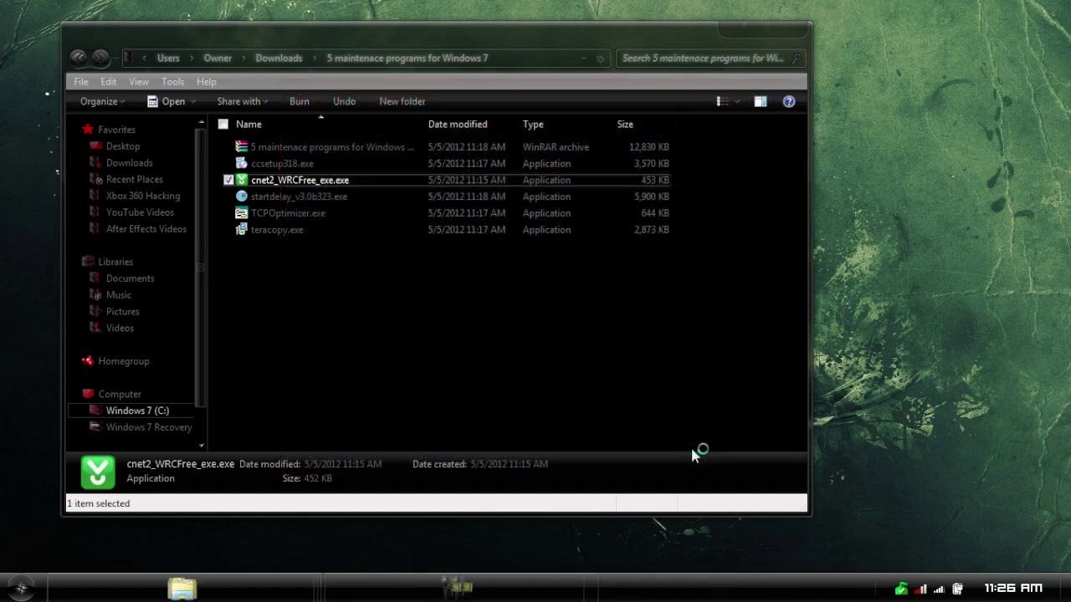
- Install Wise Registry Cleaner with default folders and a desktop icon, skipping the newsletter
click(619, 423)
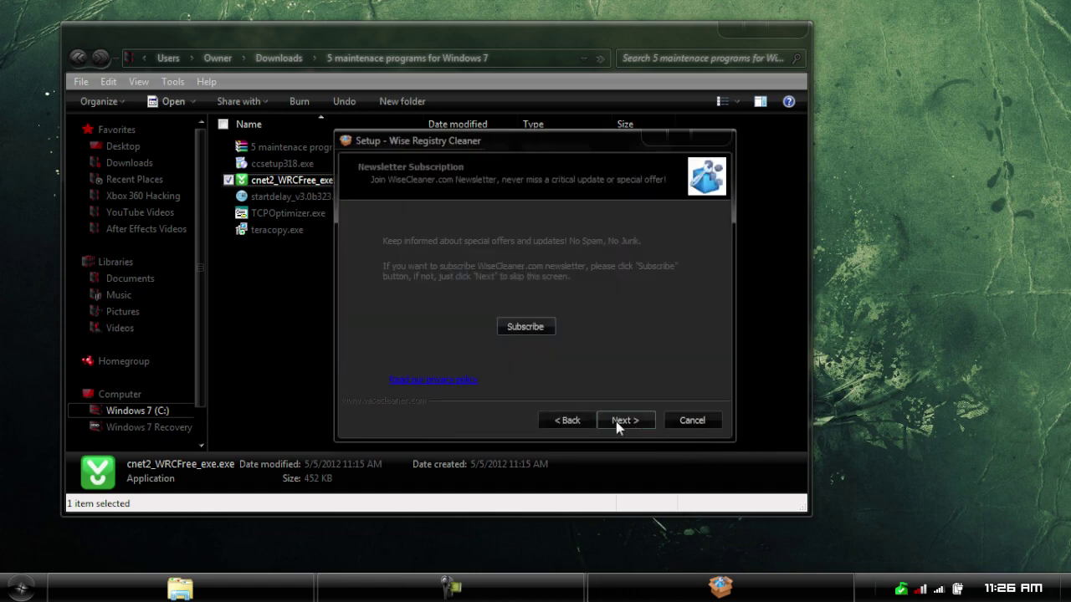
click(624, 421)
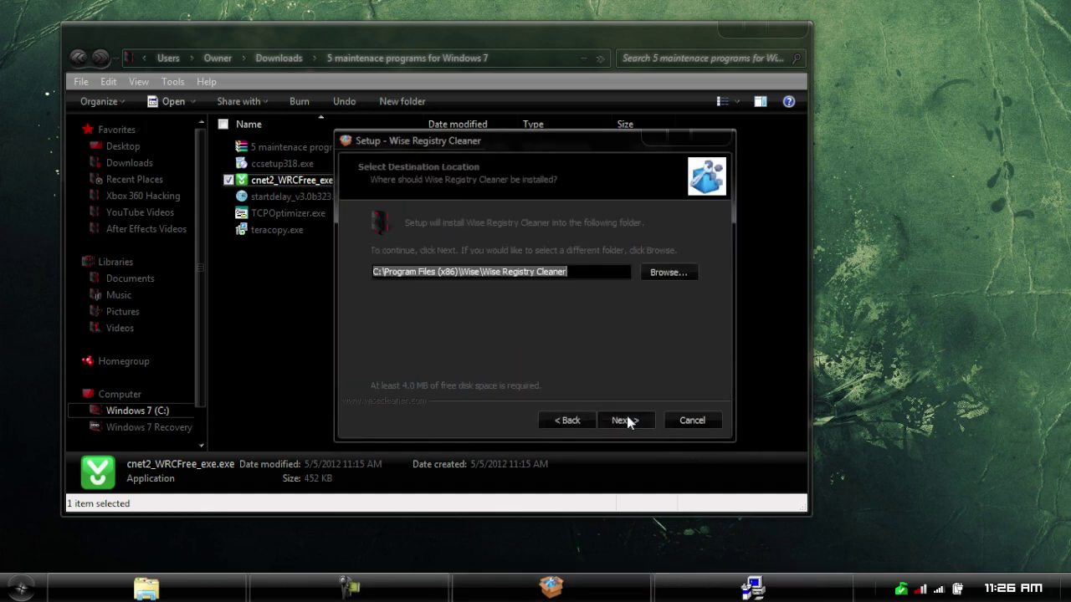
click(628, 421)
click(627, 420)
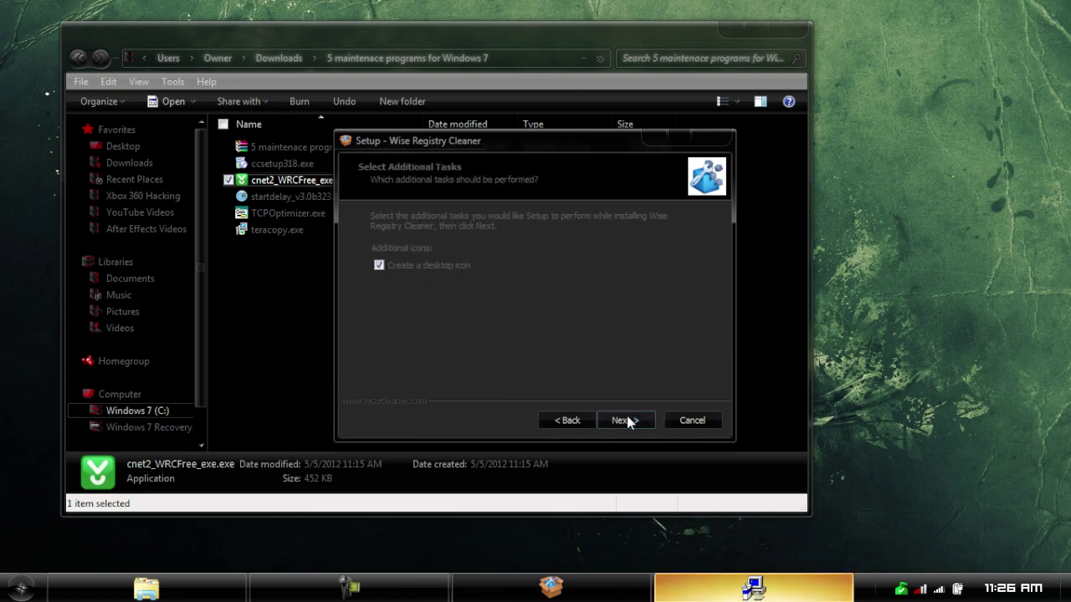
click(627, 420)
click(627, 420)
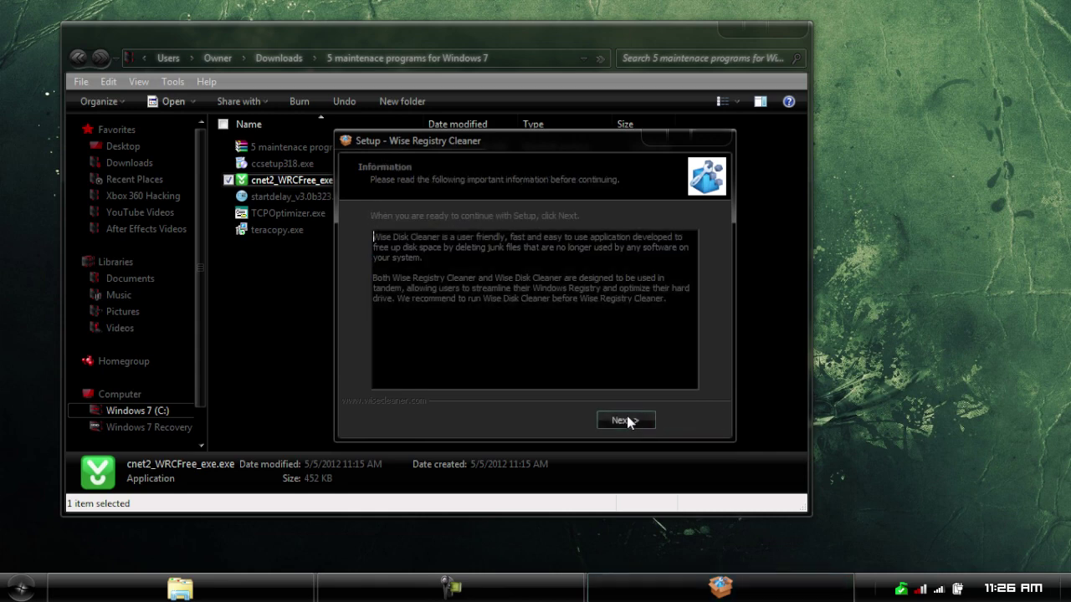
click(626, 422)
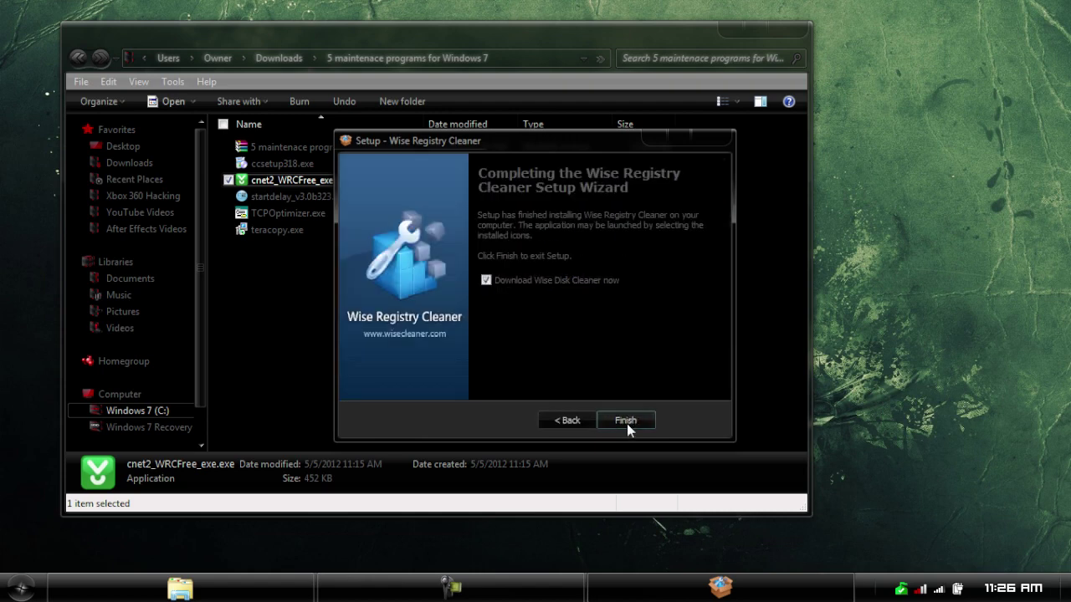
click(626, 422)
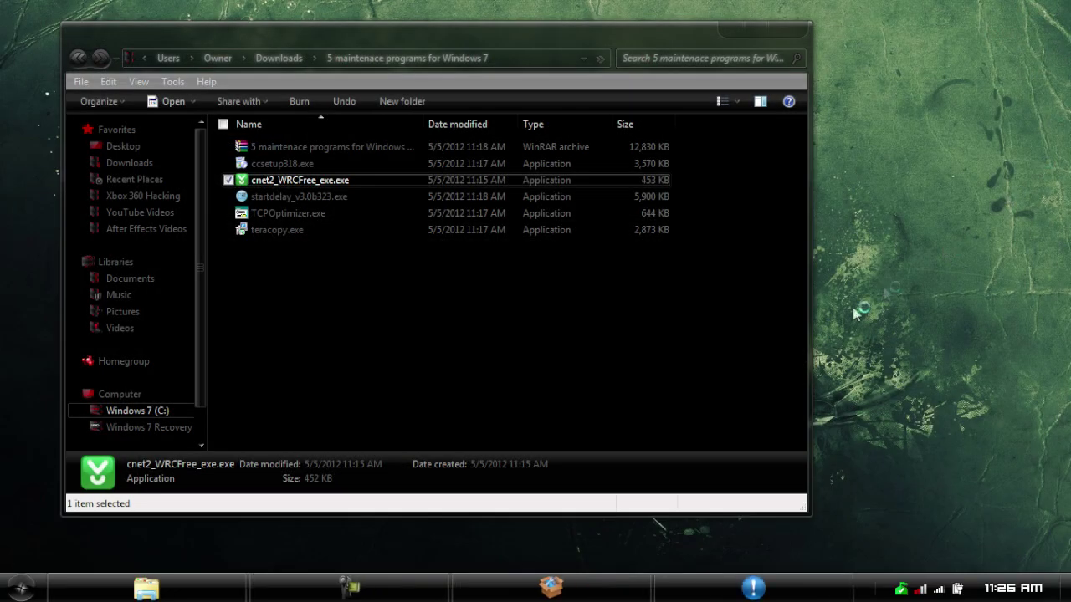
click(753, 585)
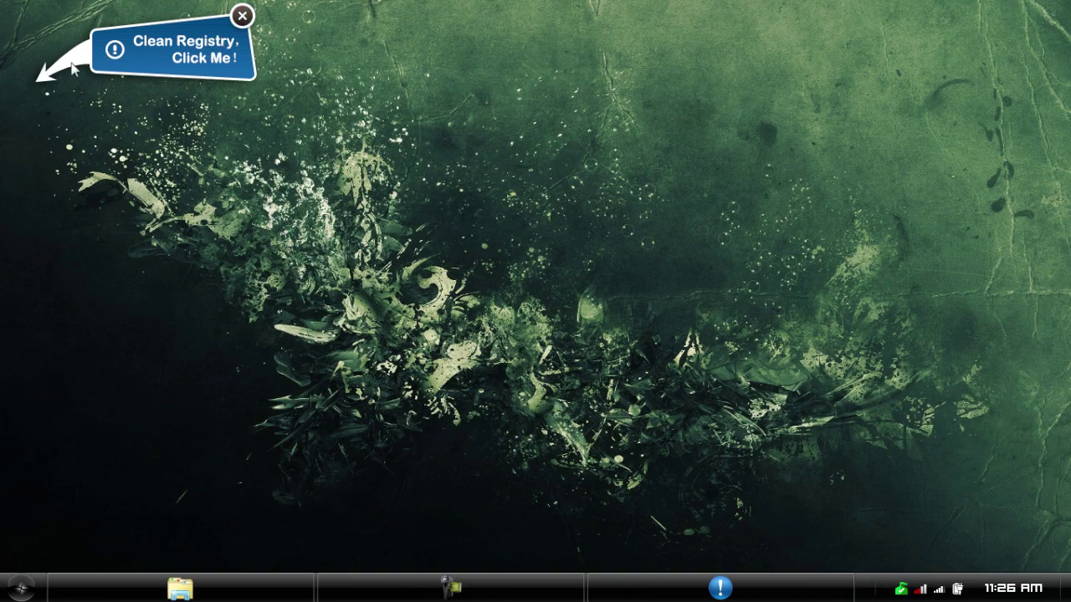
- Dismiss the registry reminder, search the Start menu for 're' and launch Wise Registry Cleaner
click(242, 16)
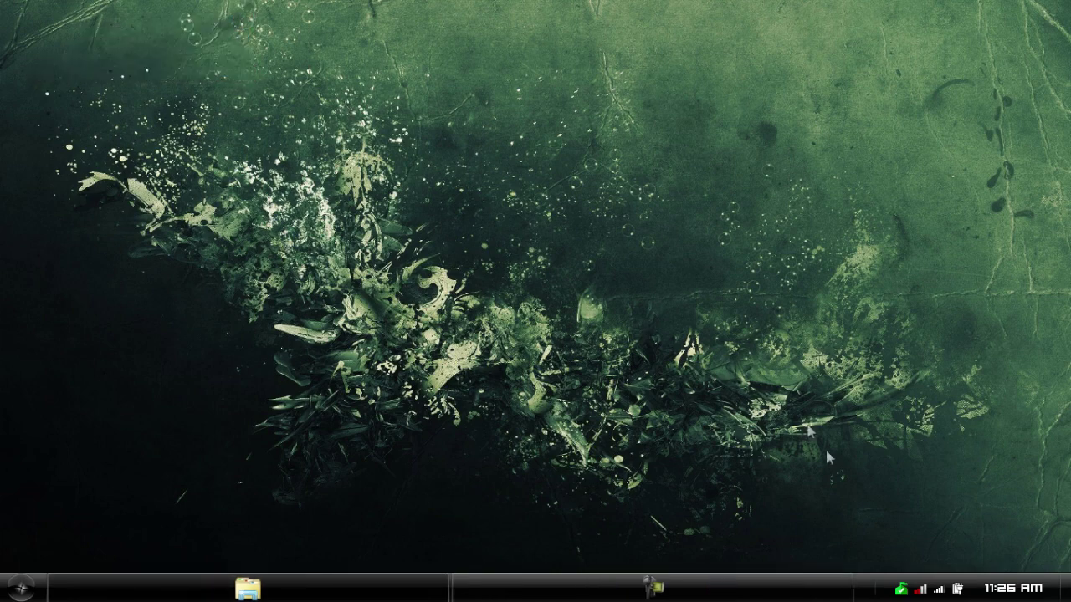
click(878, 585)
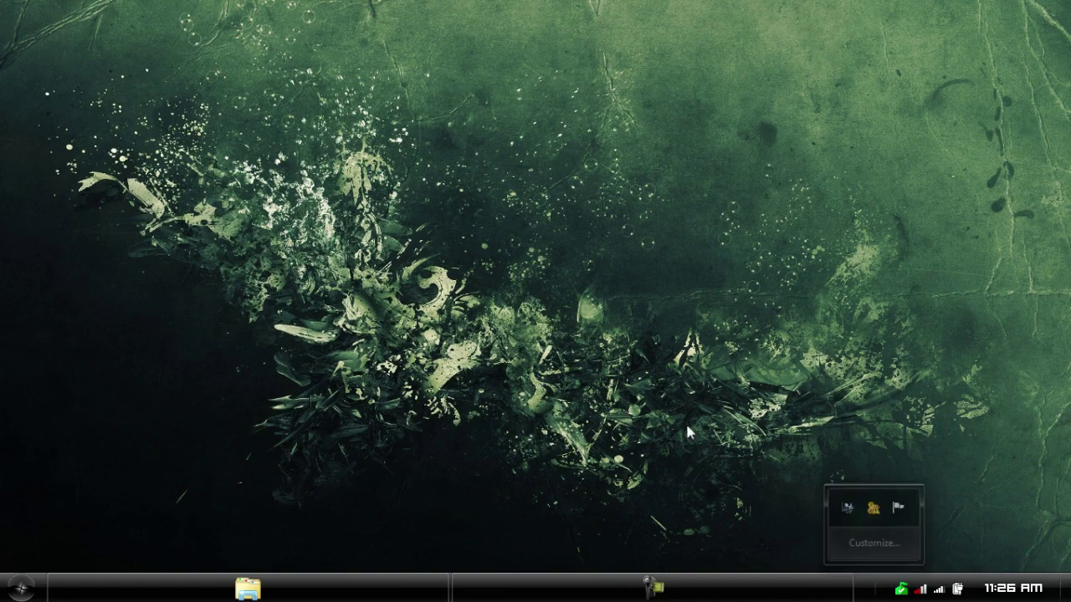
click(20, 590)
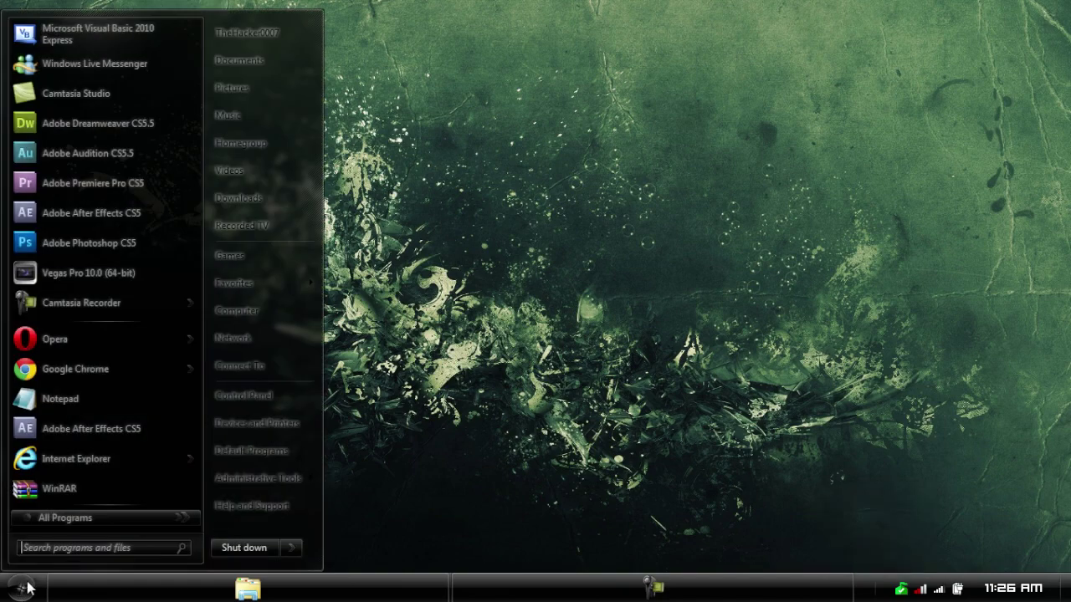
text(reg)
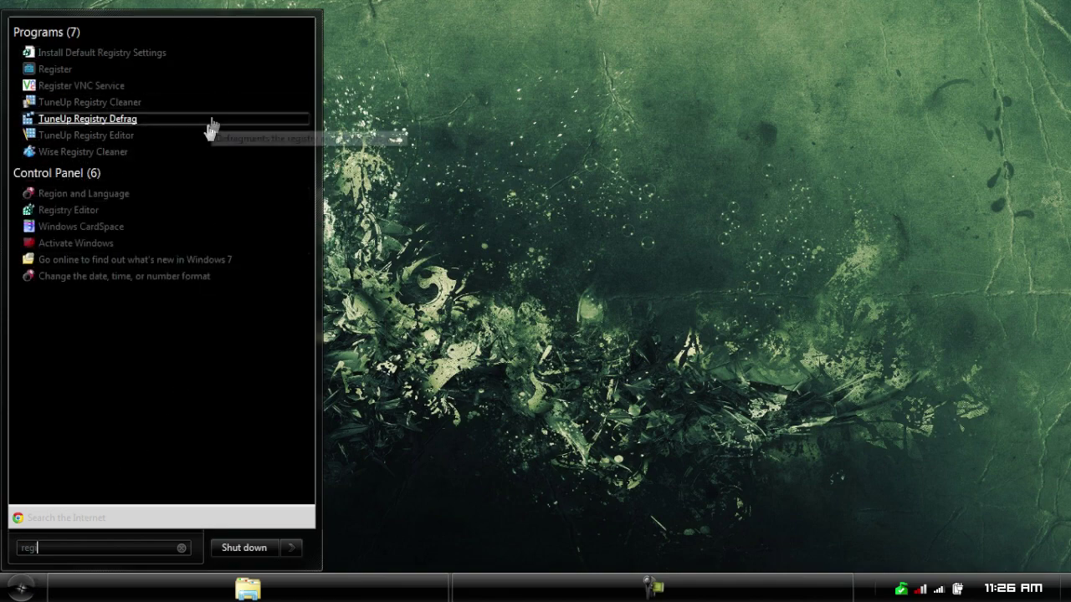
click(199, 154)
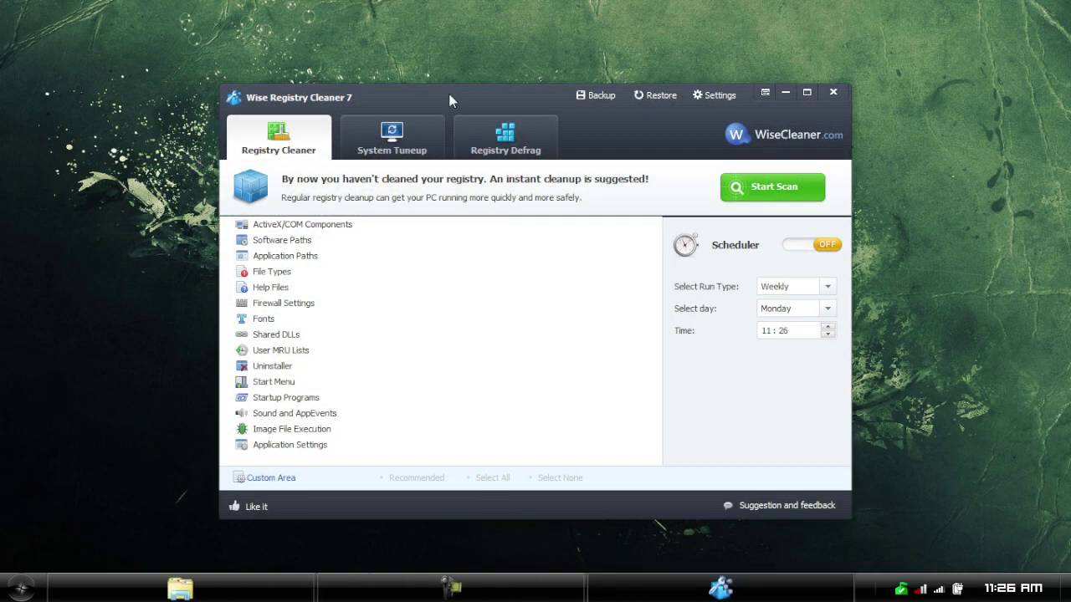
drag(450, 100, 424, 96)
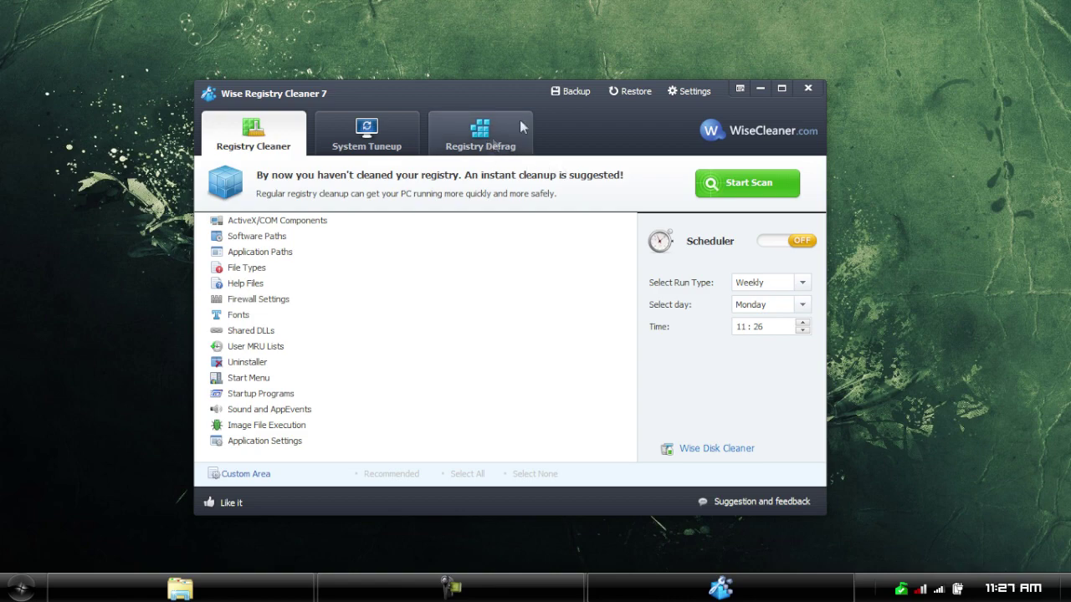
click(489, 147)
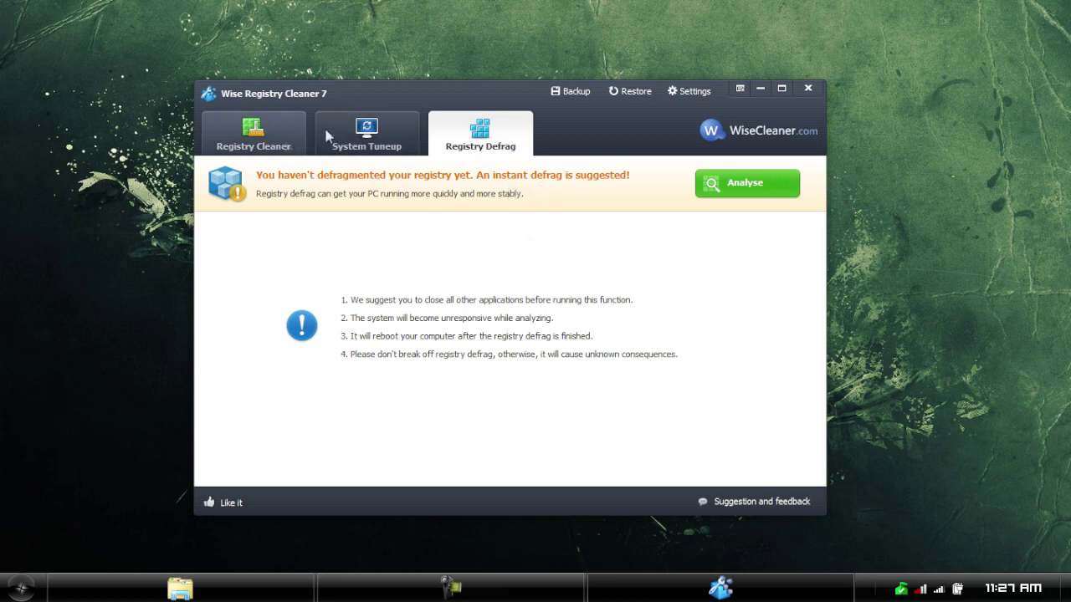
click(355, 136)
click(274, 148)
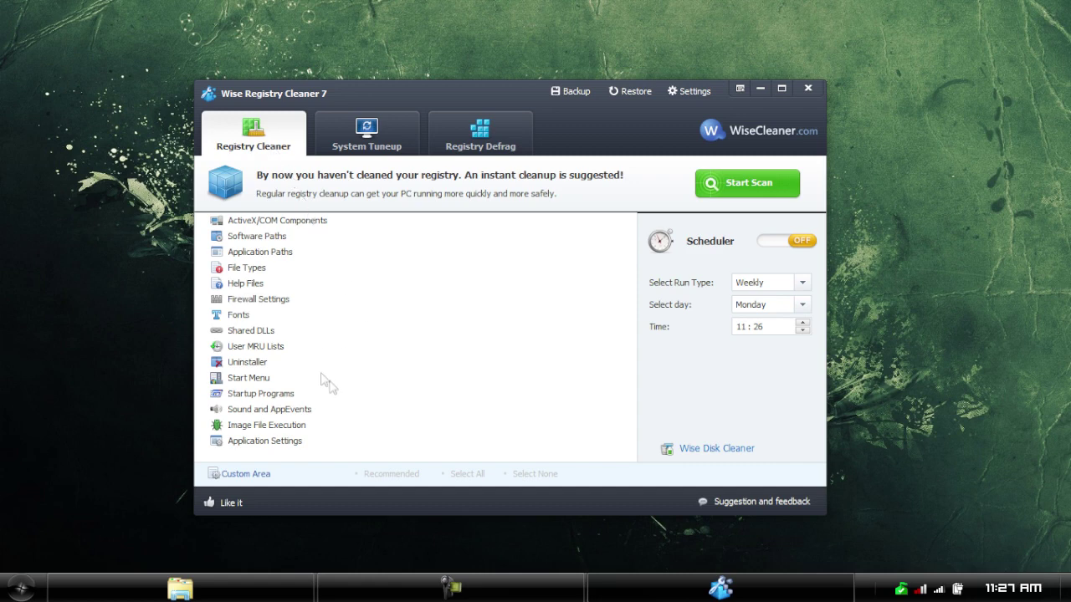
click(749, 192)
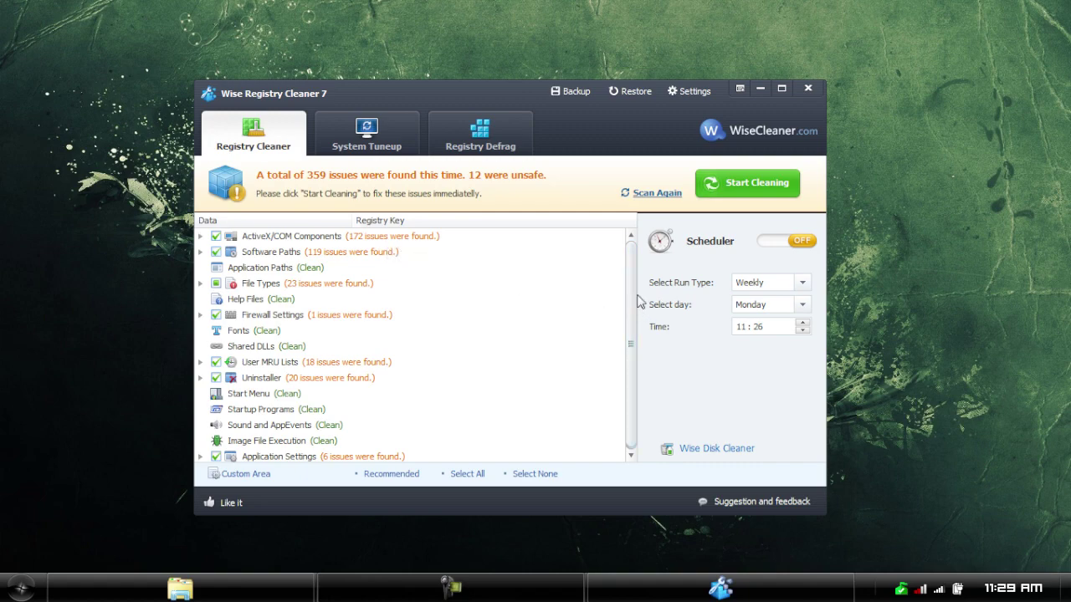
- Clean the found registry issues (347 of 359 fixed) and show the 18-item System Tuneup checklist
click(736, 180)
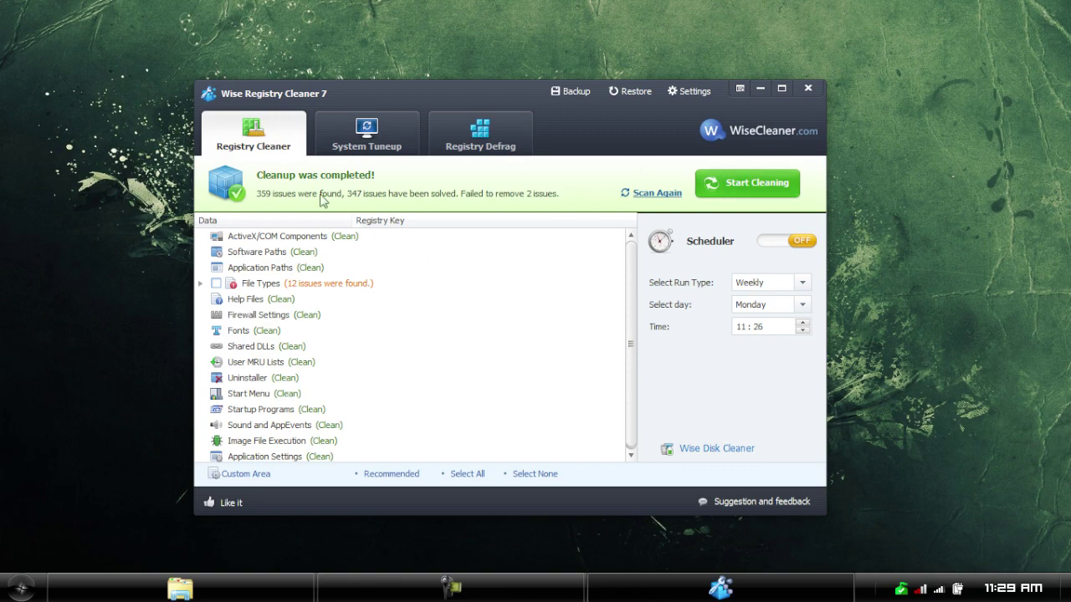
click(335, 136)
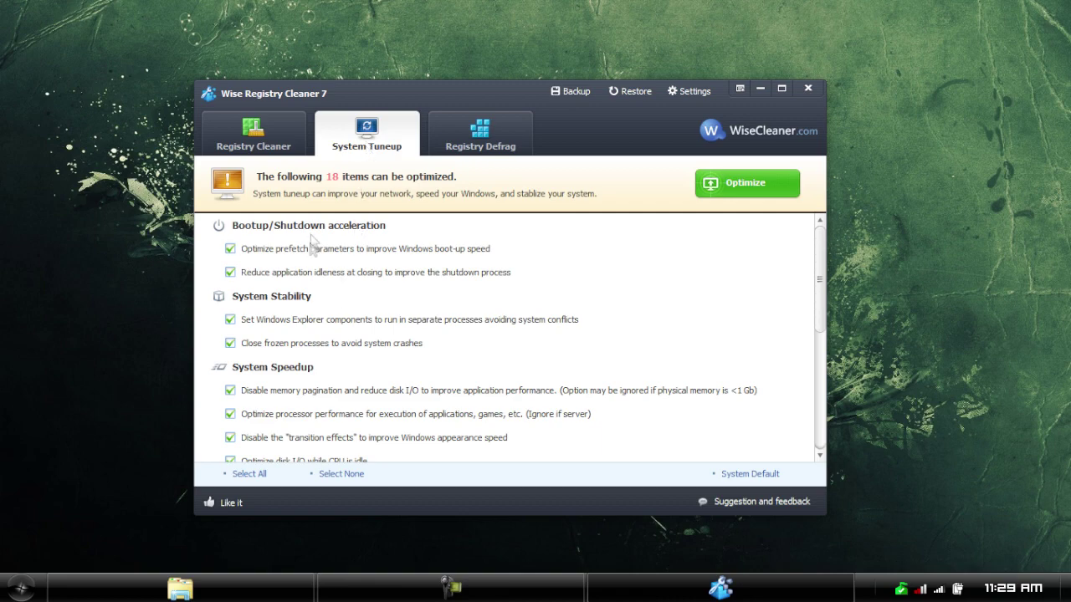
- Scroll through the tuneup list, then start a registry fragmentation analysis on the Registry Defrag page
scroll(303, 345, down, 1)
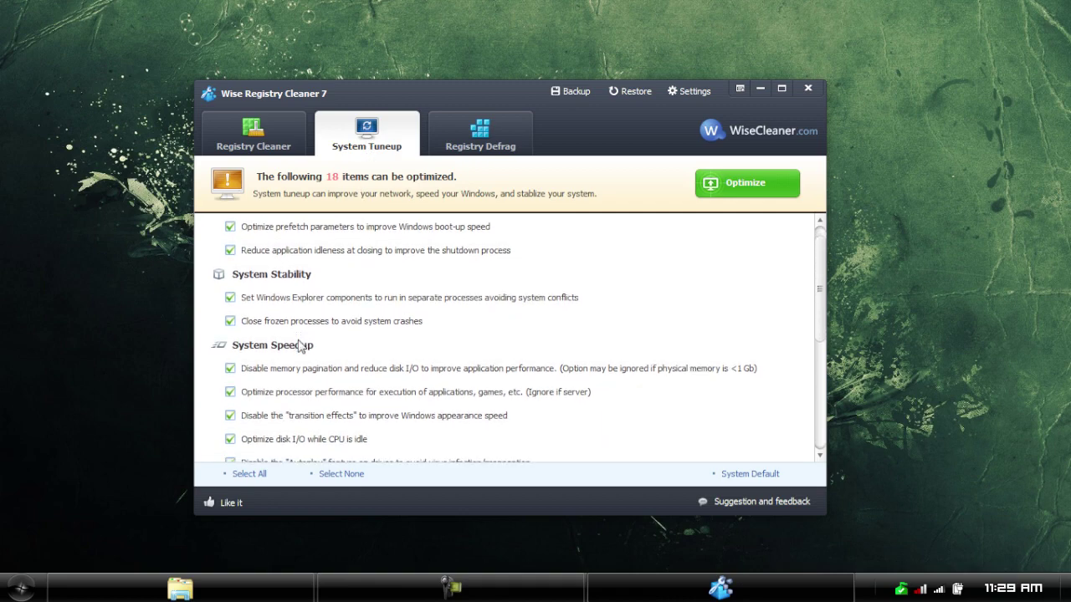
scroll(302, 347, down, 1)
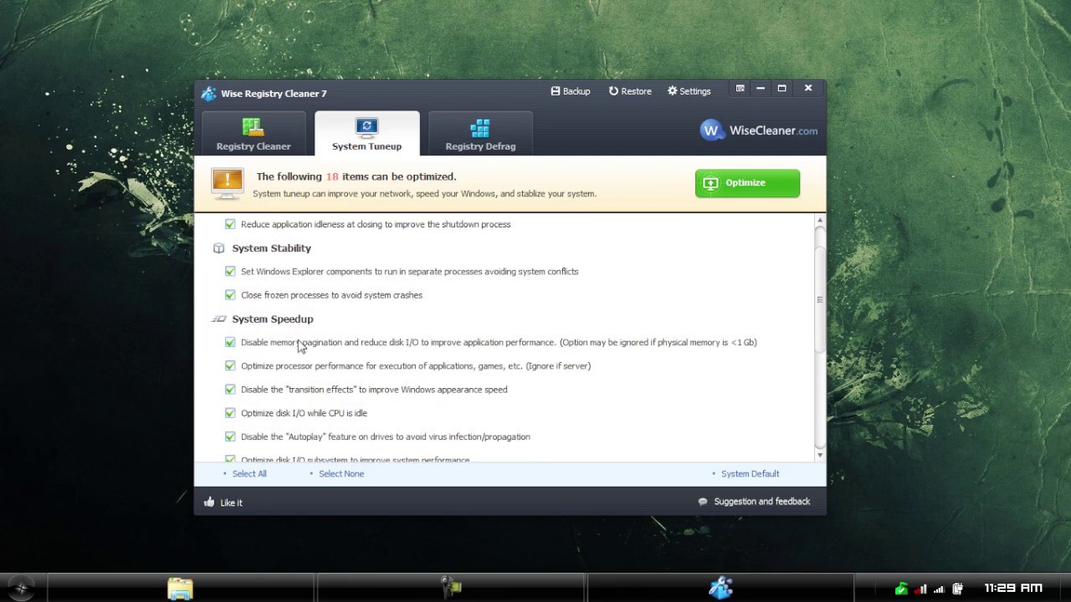
scroll(300, 346, down, 1)
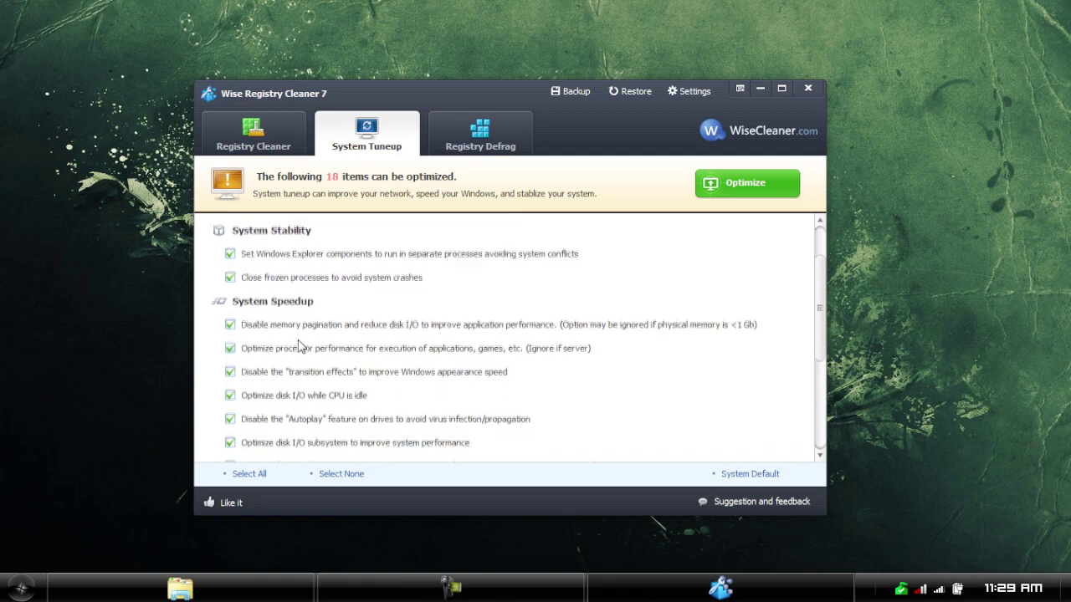
scroll(302, 347, up, 4)
scroll(299, 351, down, 8)
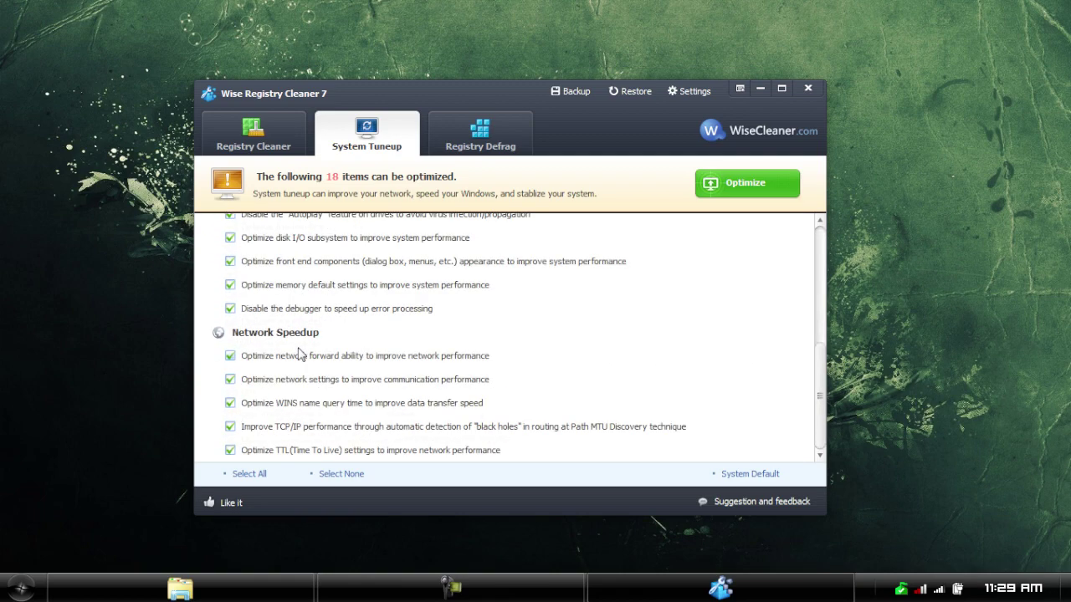
scroll(299, 353, up, 8)
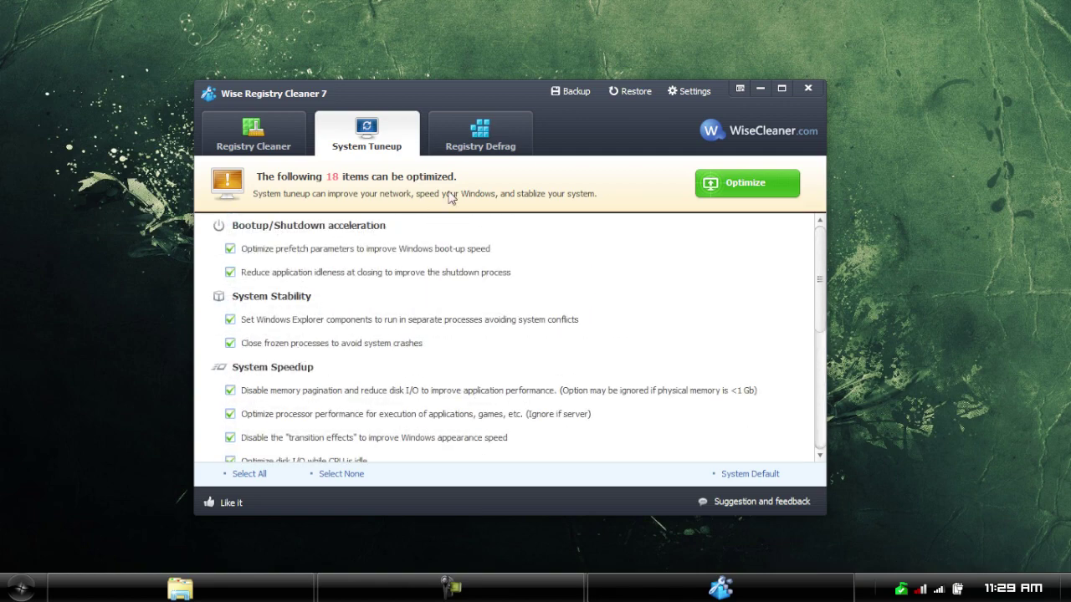
click(499, 142)
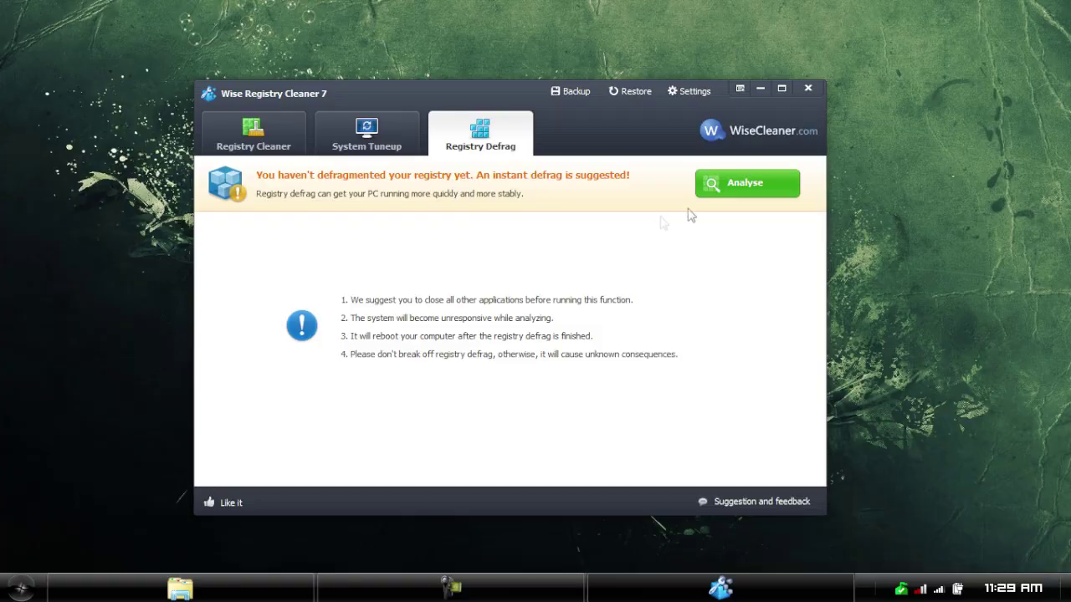
click(725, 178)
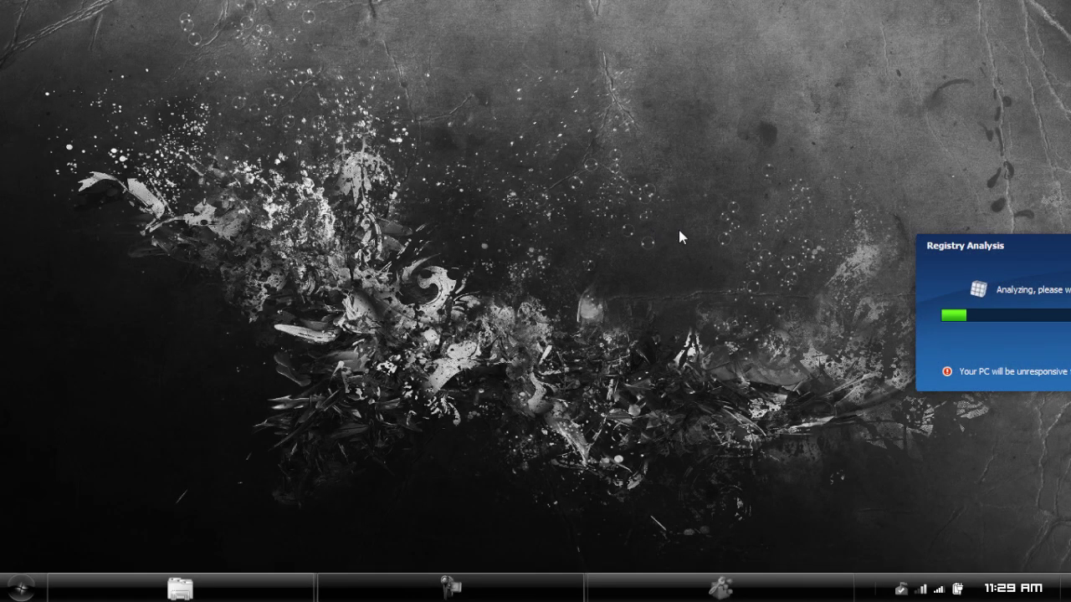
- Review the 5.55% registry reduction estimate (95.8 MB to 90.5 MB) and decline the defrag reboot
drag(1006, 256, 413, 248)
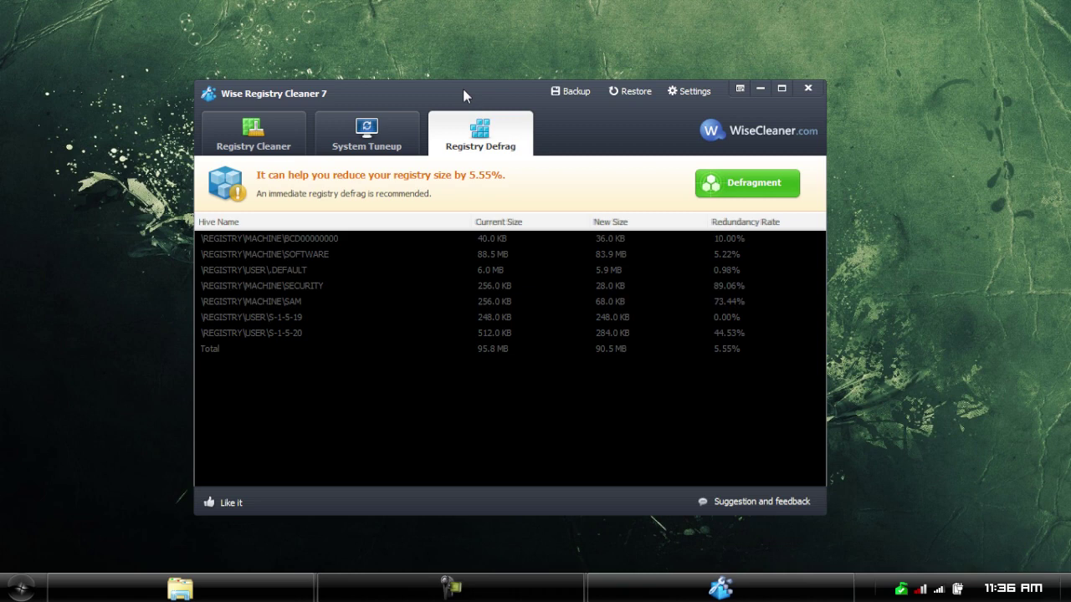
click(740, 190)
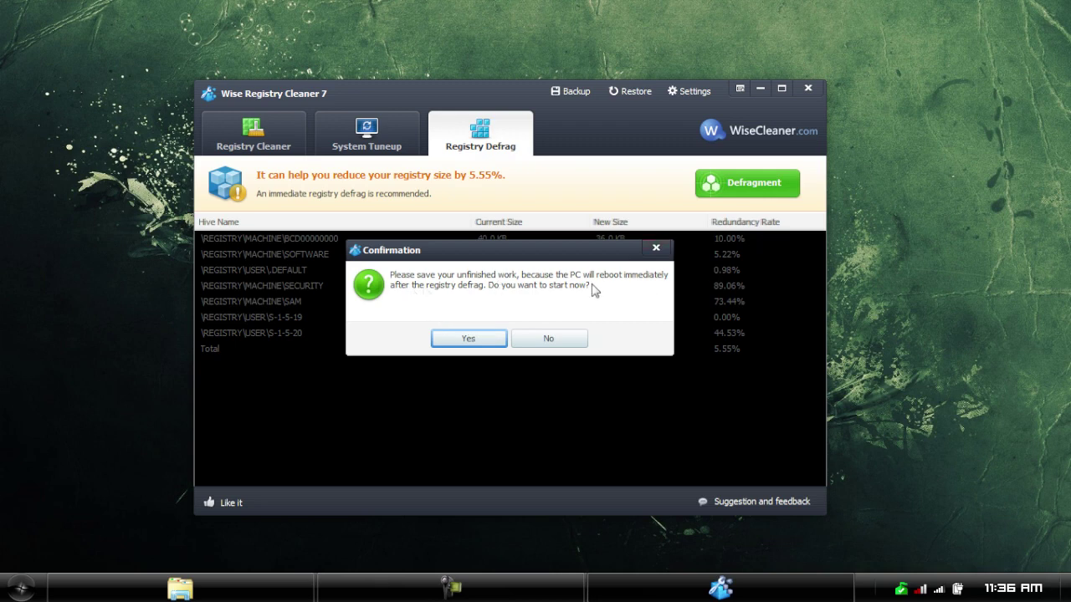
click(552, 341)
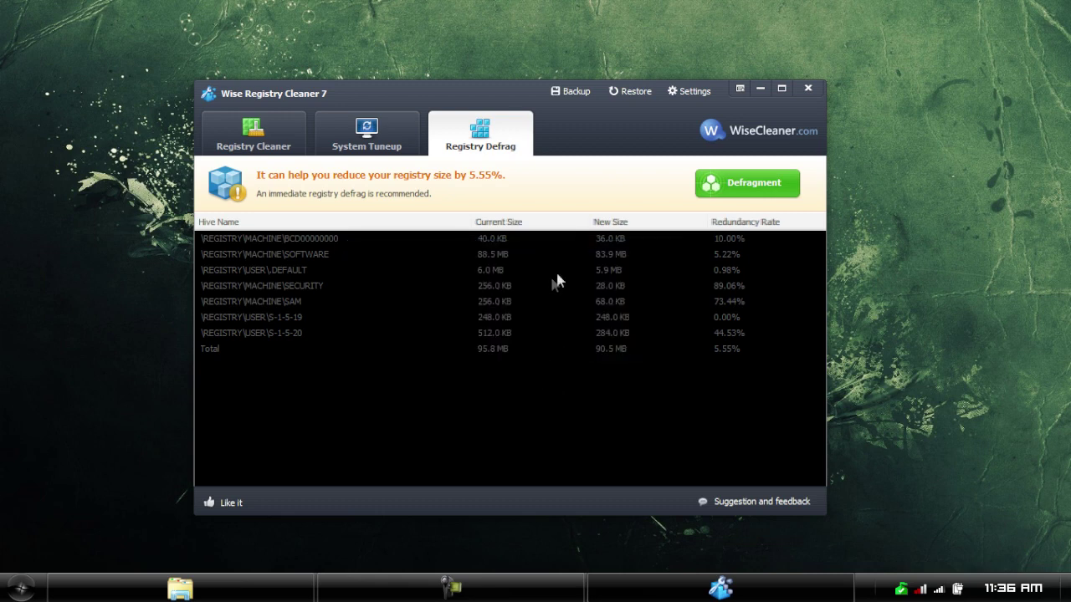
click(696, 94)
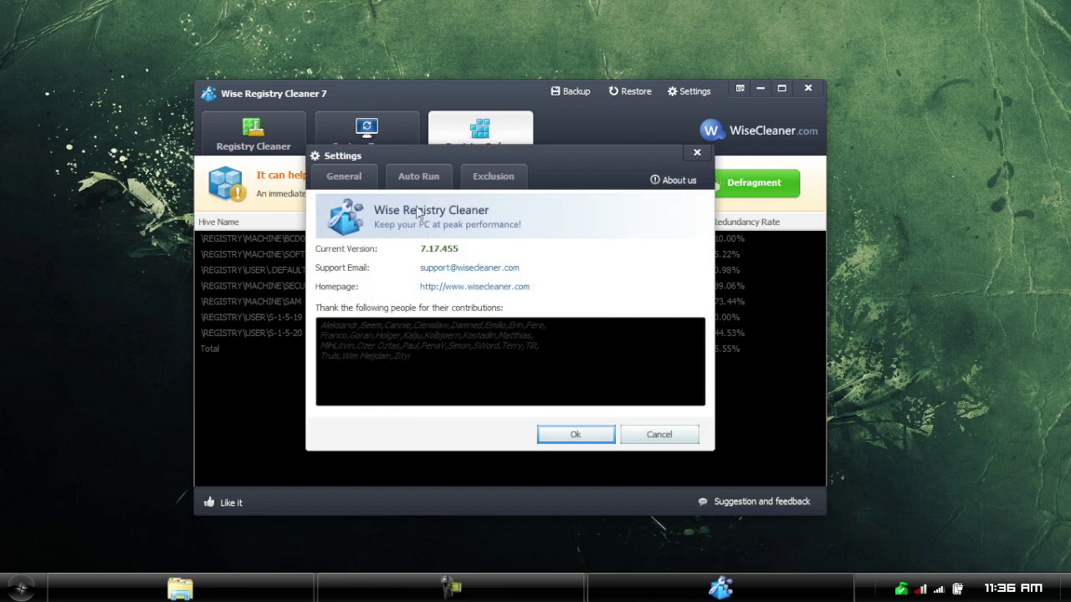
- Look through the General, Auto Run and Exclusion settings without changes, then exit Wise Registry Cleaner
click(369, 179)
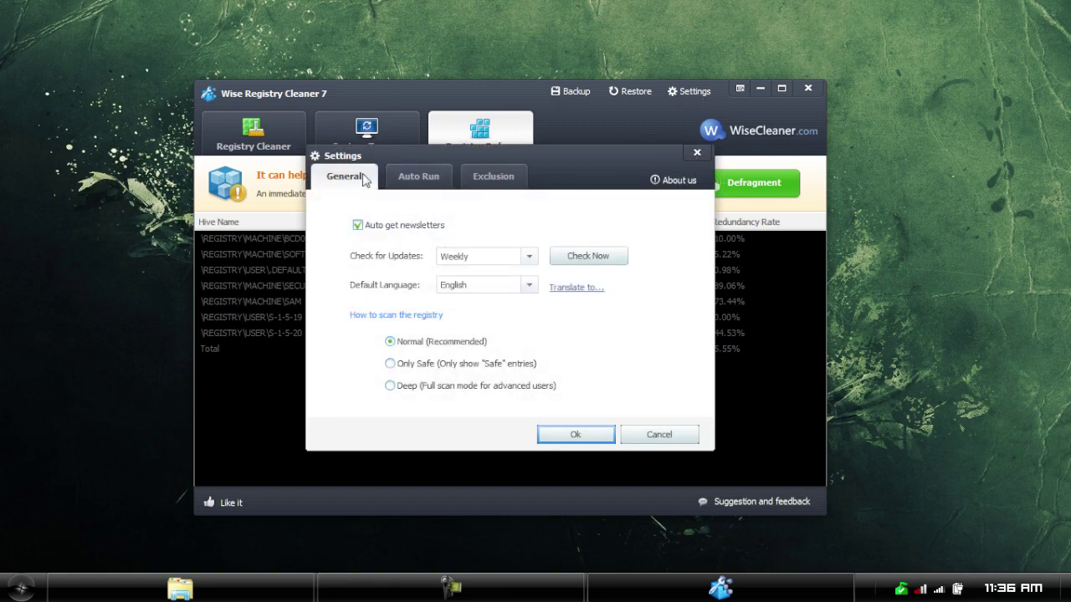
click(425, 178)
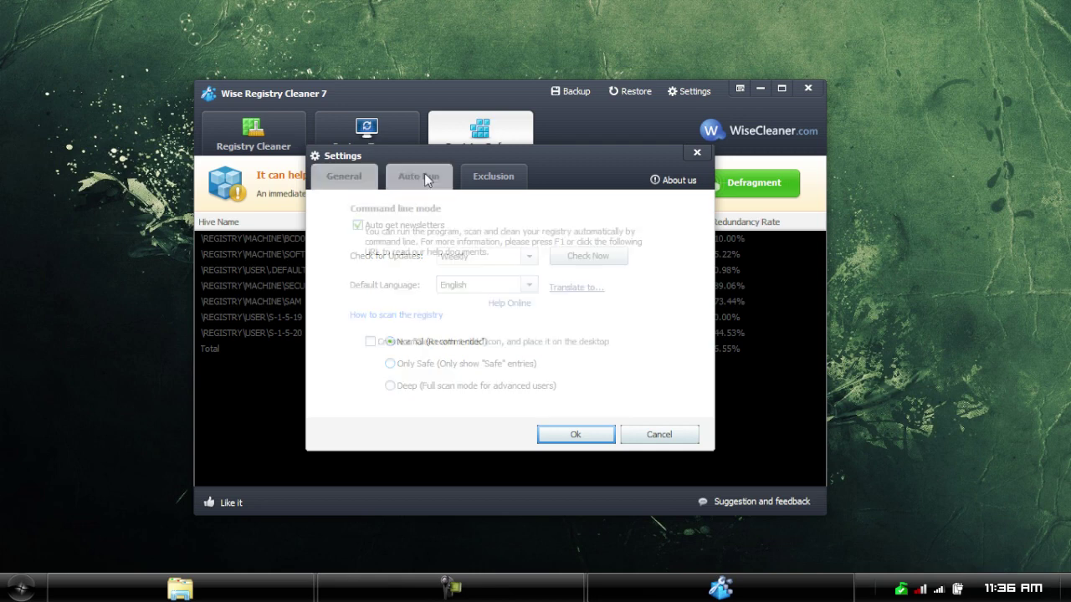
click(501, 178)
click(696, 154)
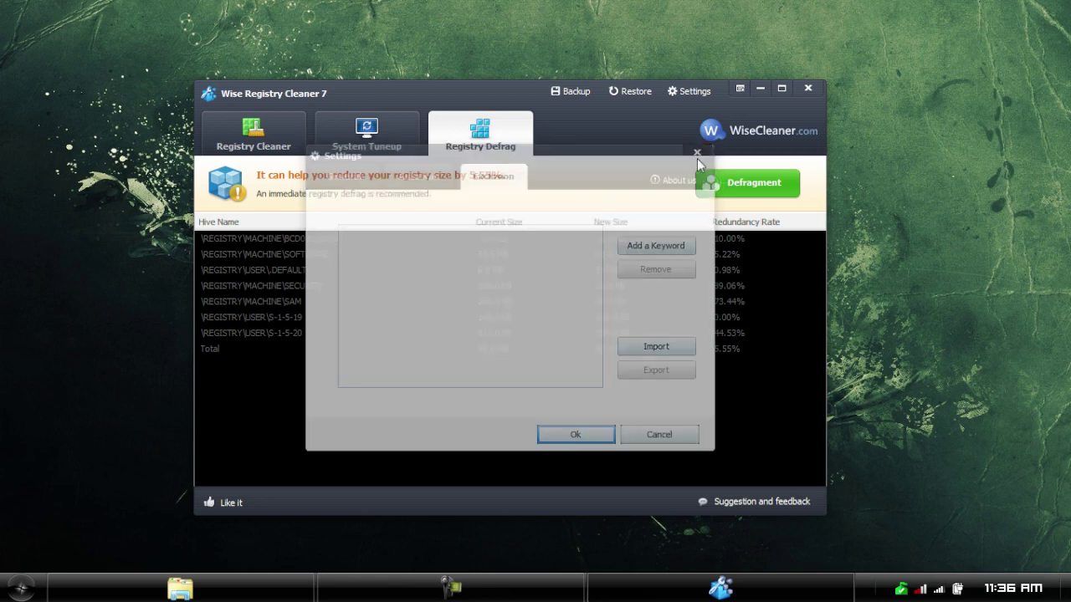
click(805, 90)
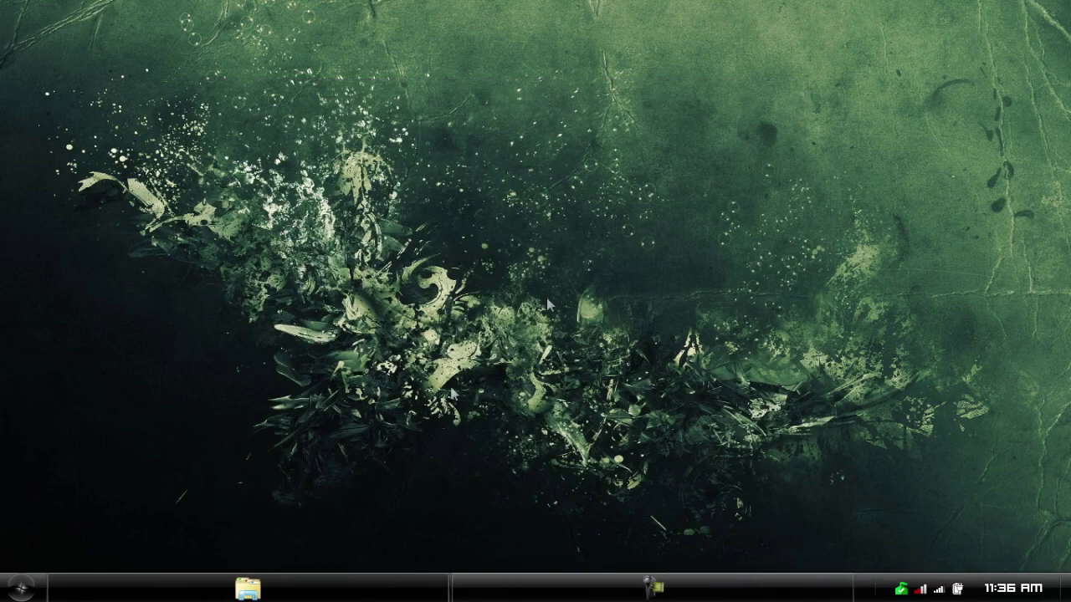
- Install Startup Delayer 3.0 from startdelay_v3.0b323.exe with default options and no restore point
click(247, 589)
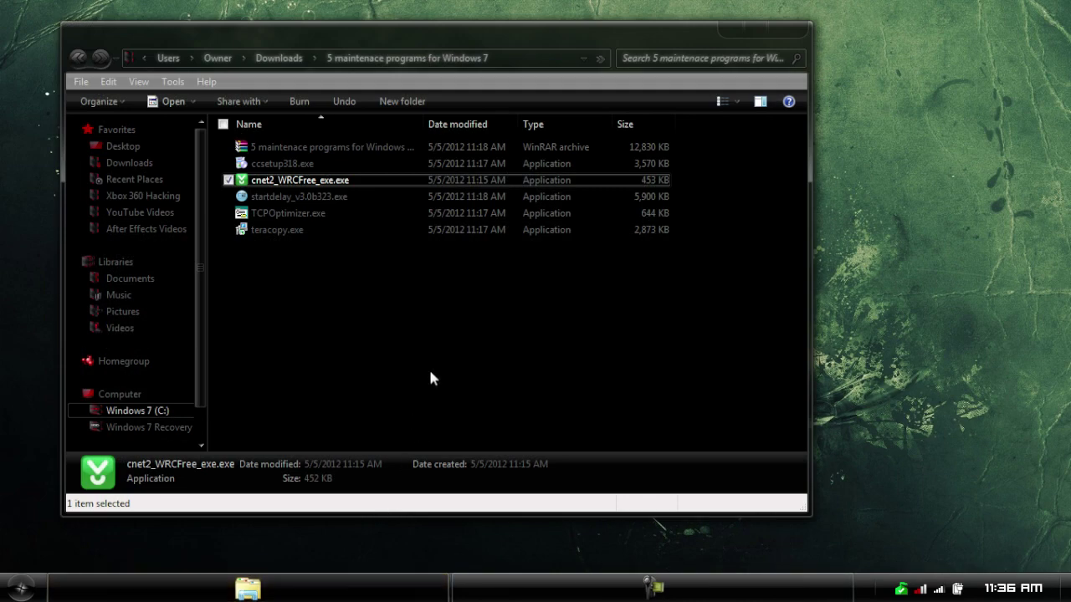
click(428, 367)
double_click(353, 199)
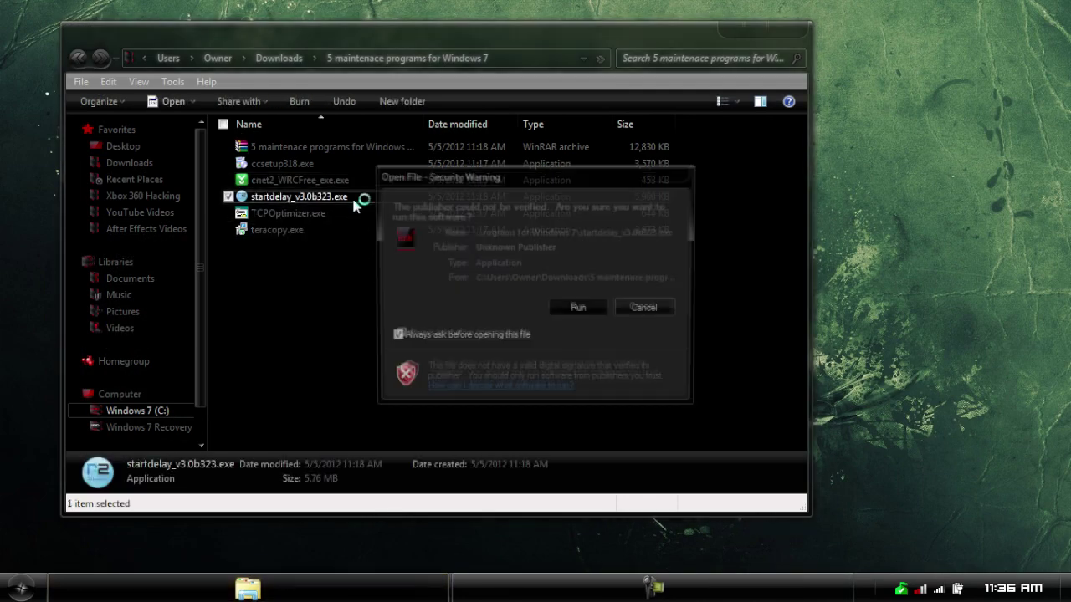
click(603, 305)
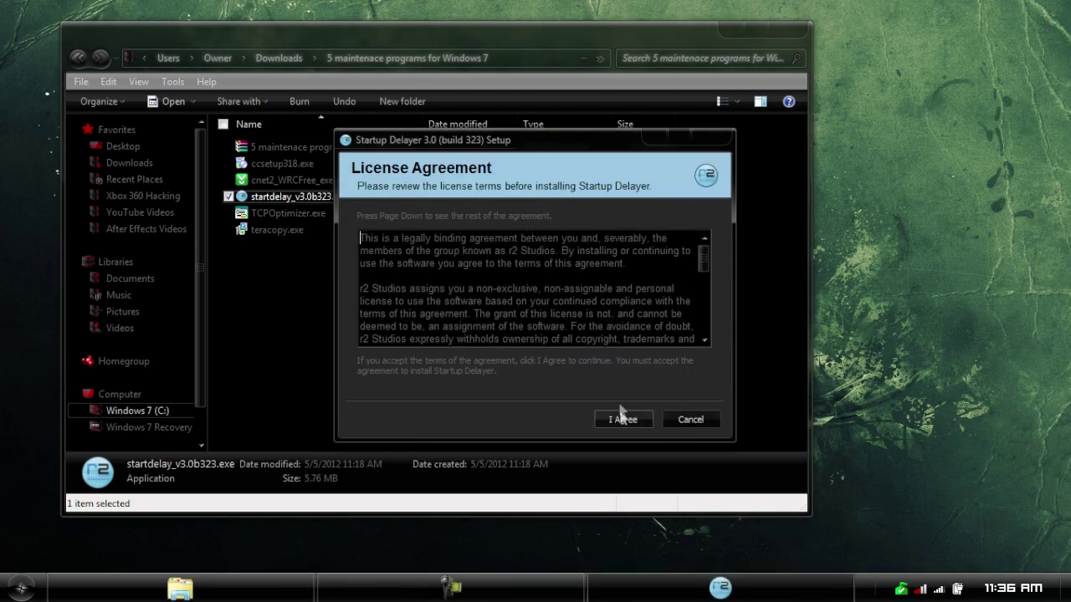
click(621, 415)
click(638, 420)
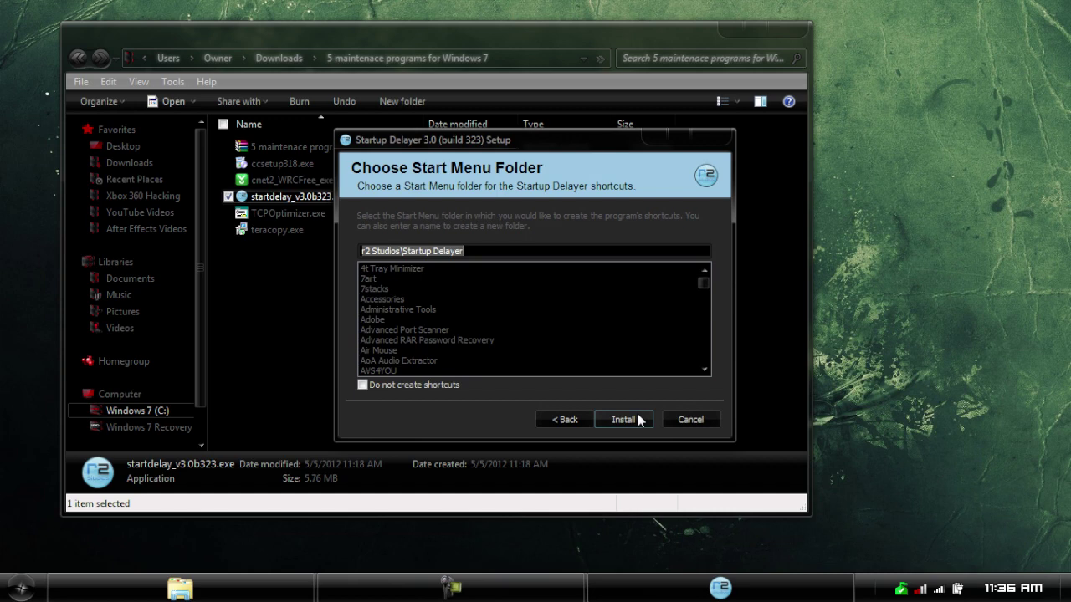
click(624, 419)
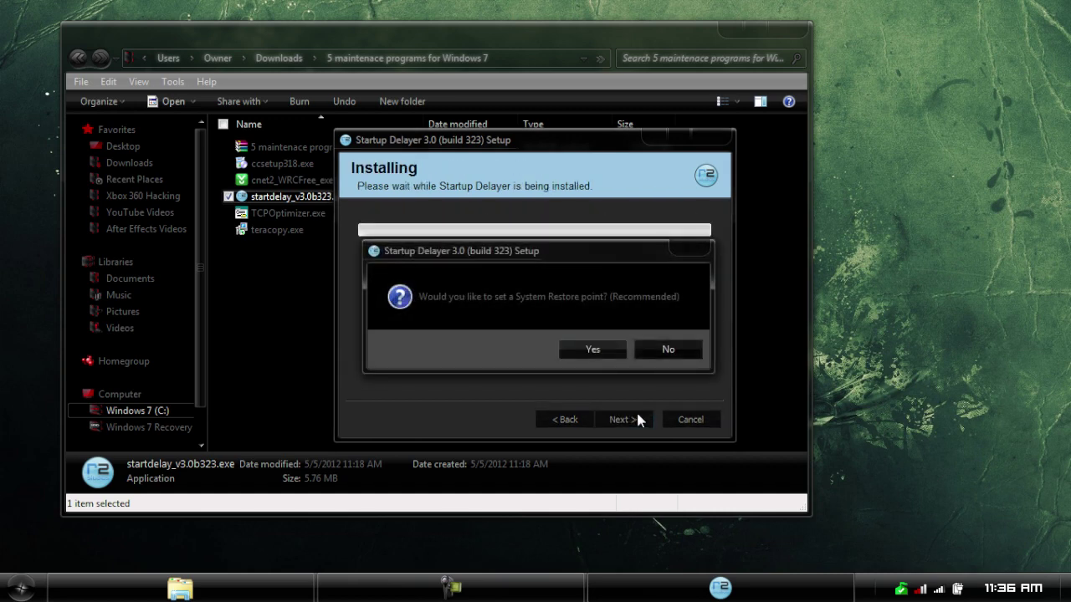
click(670, 351)
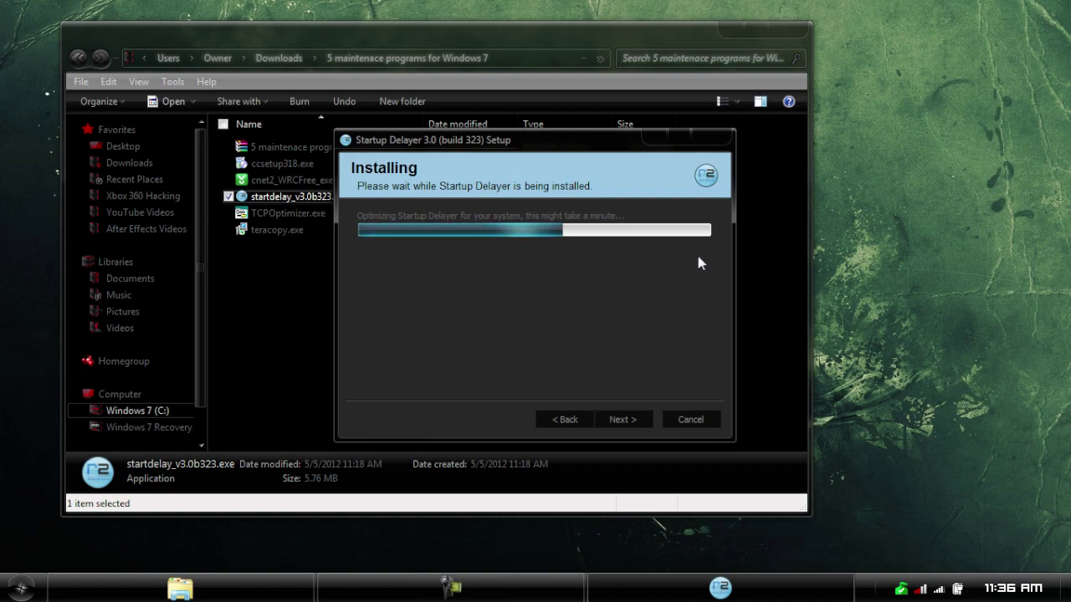
click(736, 25)
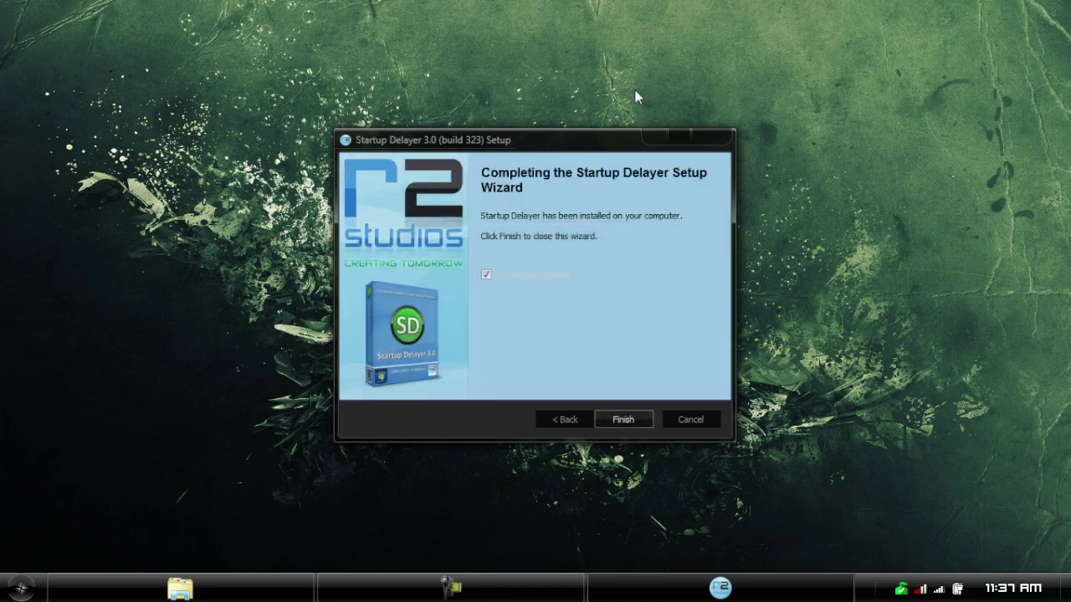
click(610, 423)
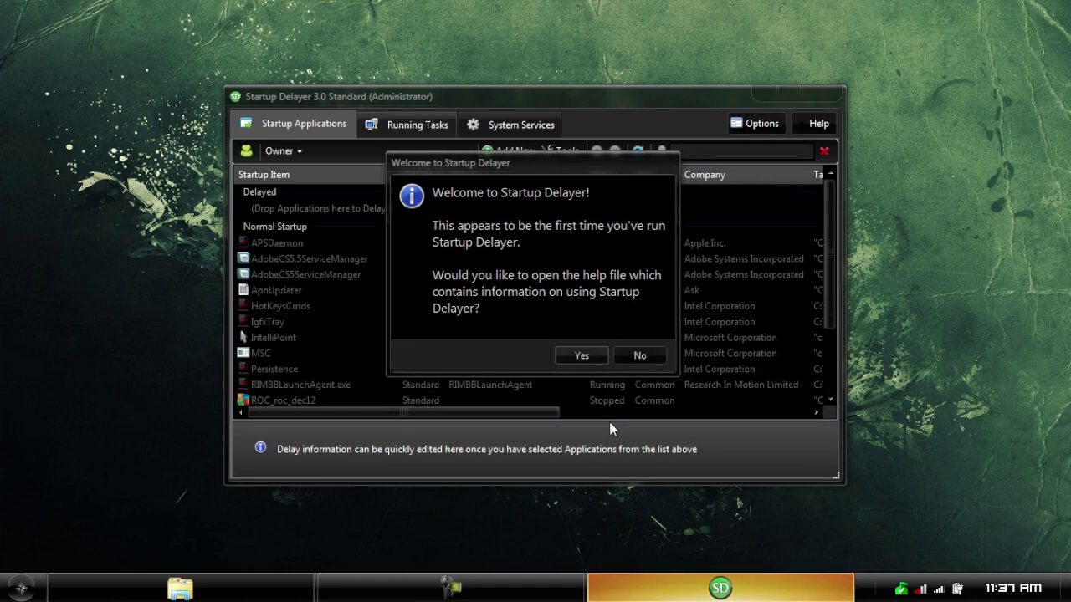
- Accept opening the help file, enable automatic update checks, and save the startup behaviour
click(579, 356)
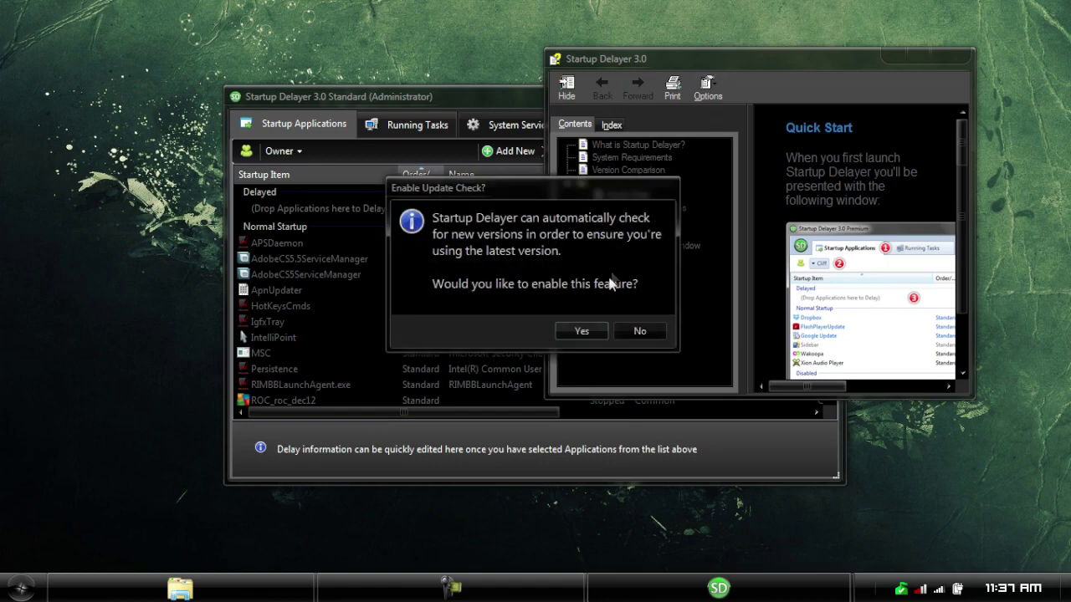
click(596, 329)
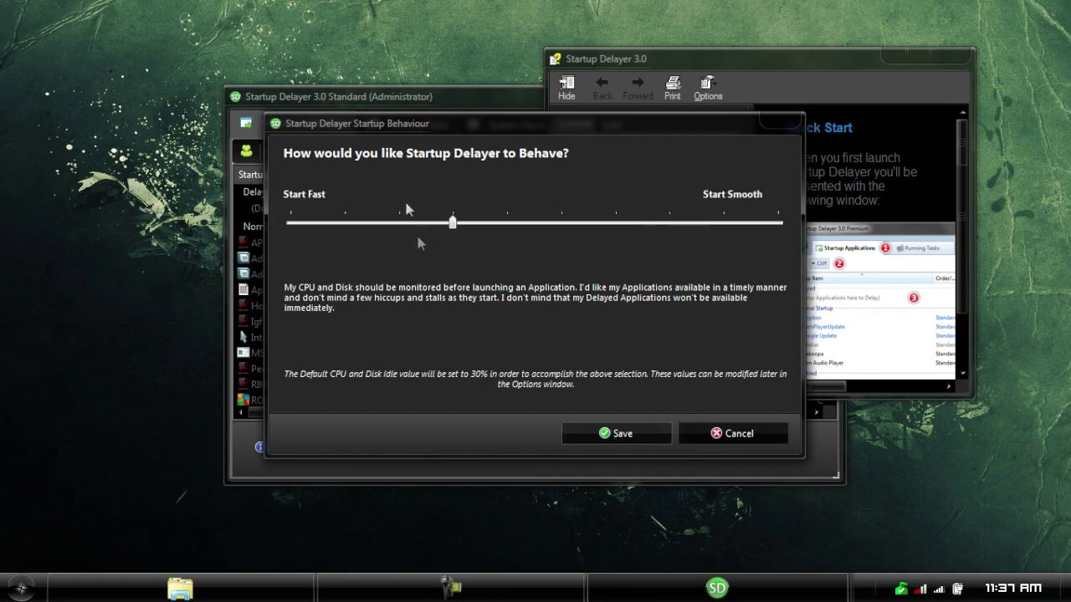
click(618, 442)
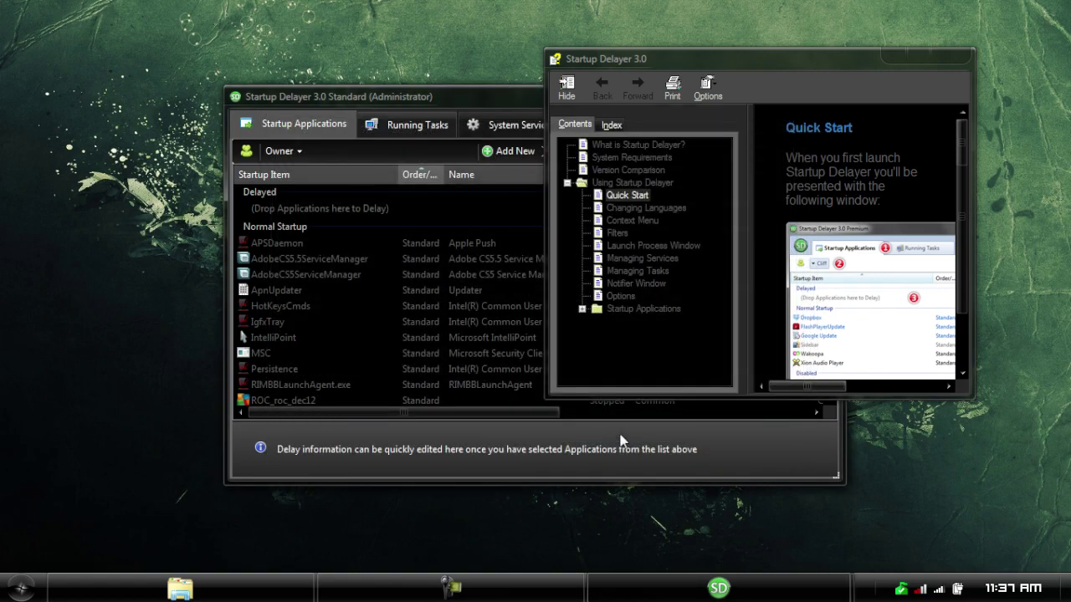
- Read the 'What is Startup Delayer?' and System Requirements help topics, then close the help
click(674, 147)
click(634, 157)
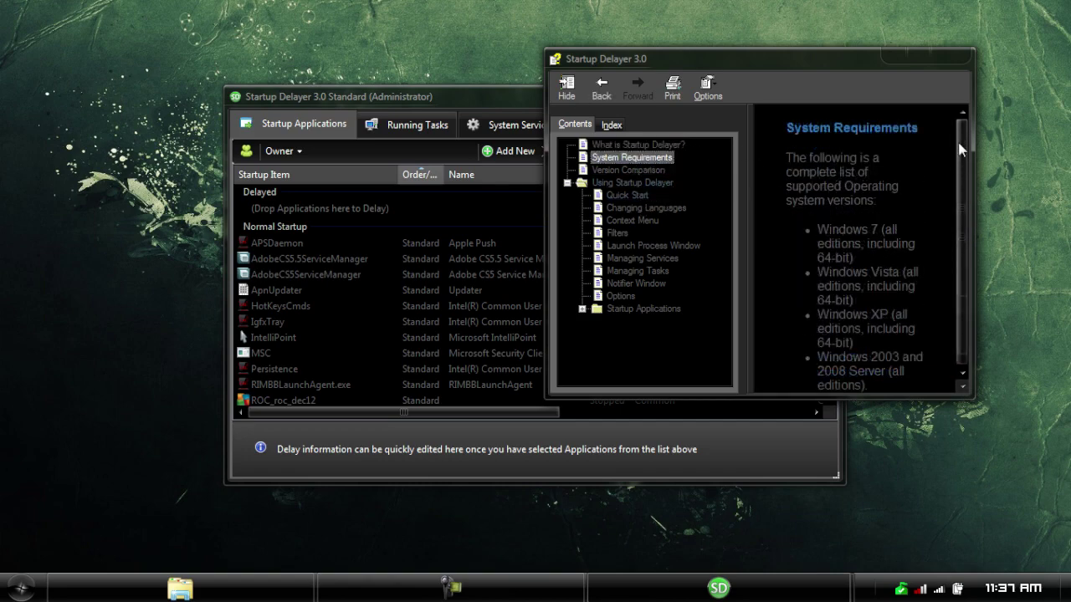
drag(960, 149, 952, 201)
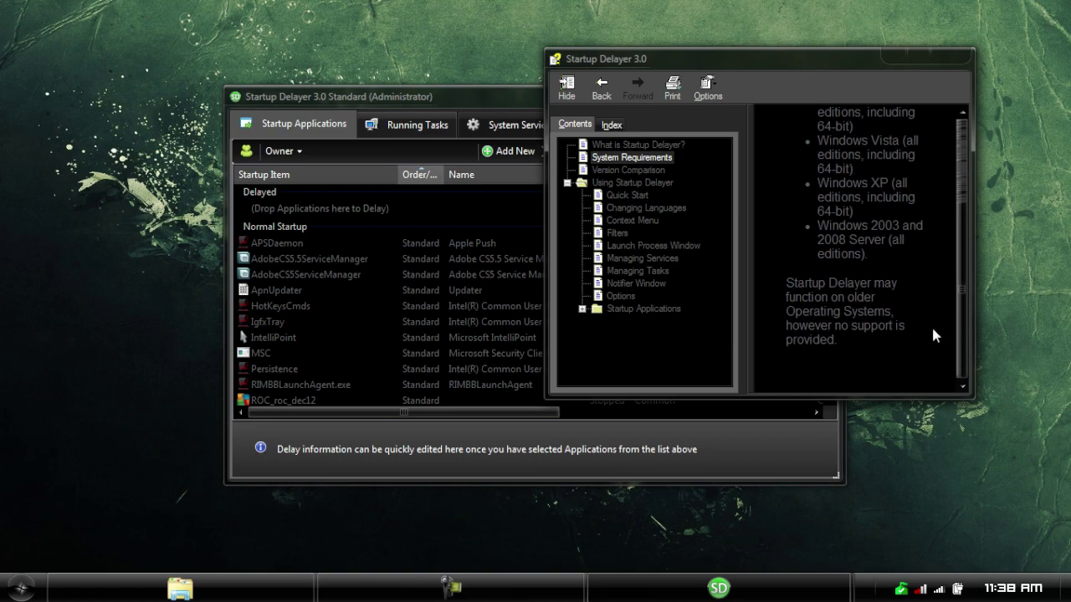
scroll(938, 299, up, 2)
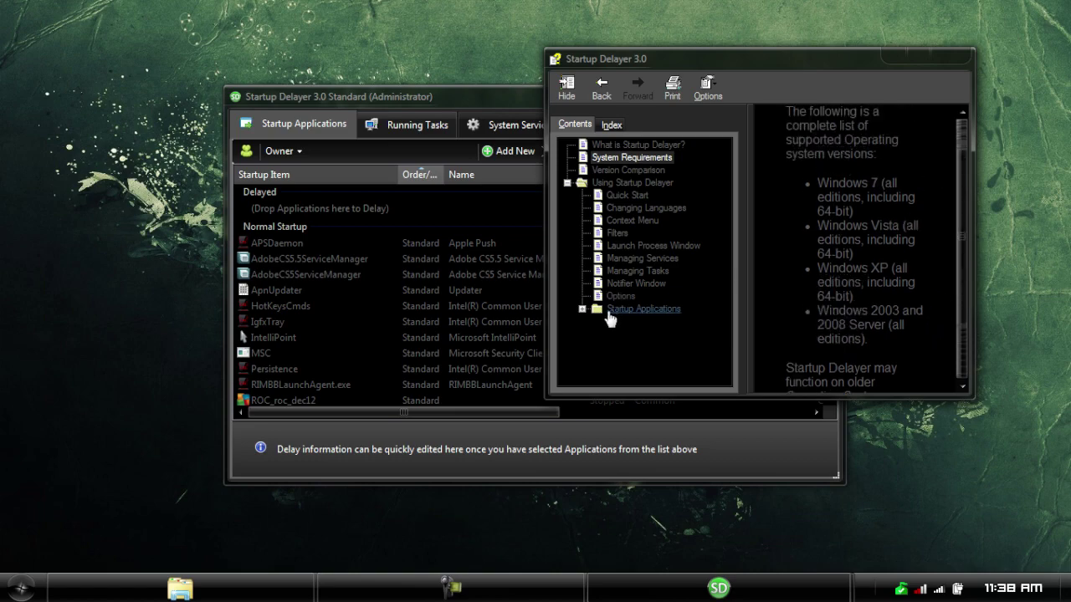
click(937, 55)
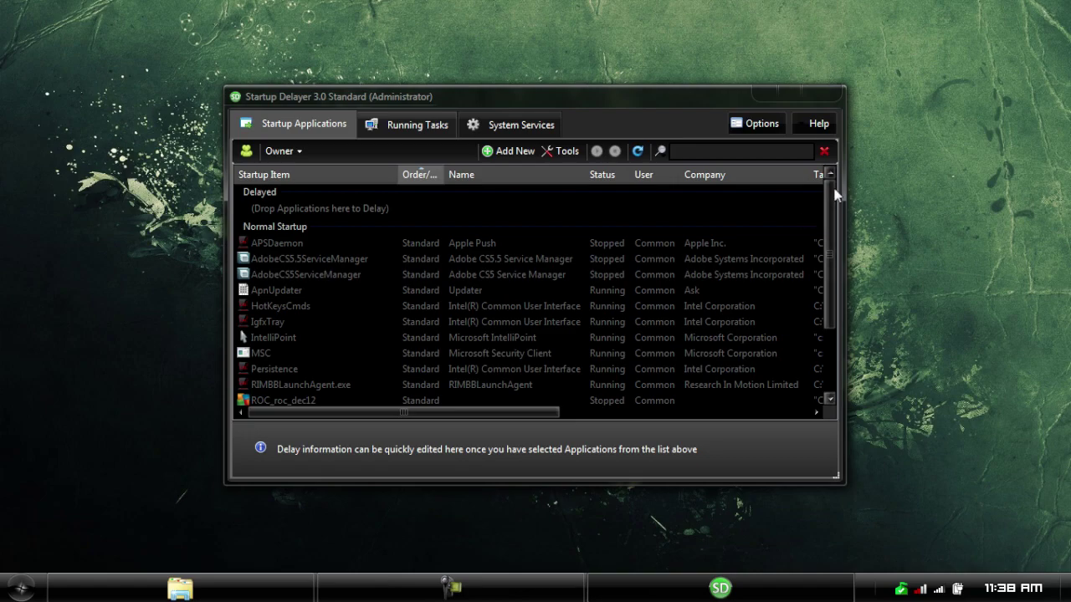
- Maximize the Startup Delayer window to fill the screen
drag(834, 194, 831, 219)
drag(827, 252, 834, 208)
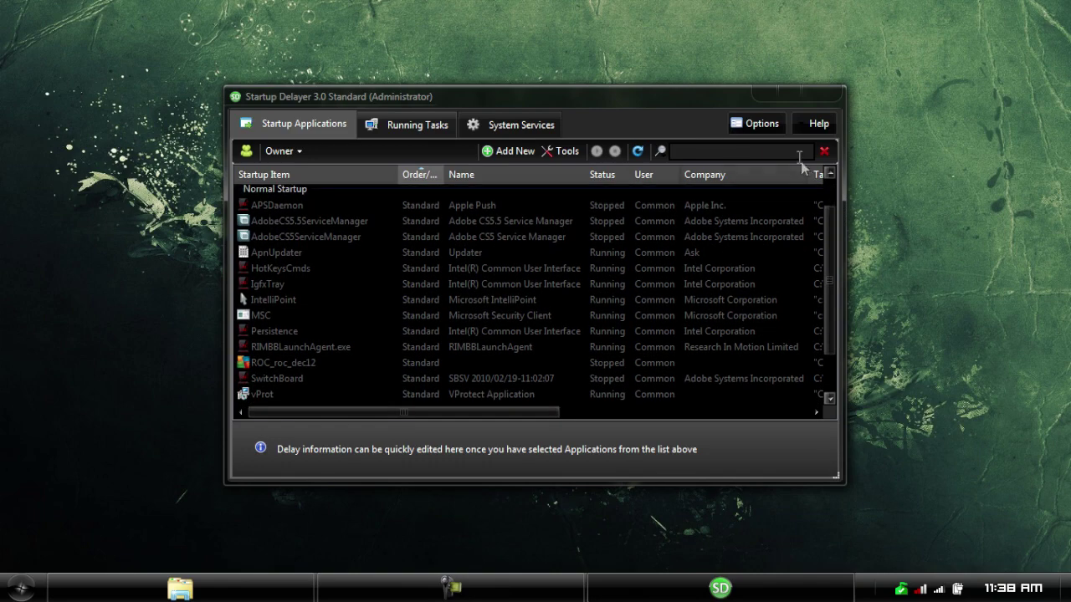
key(super+Up)
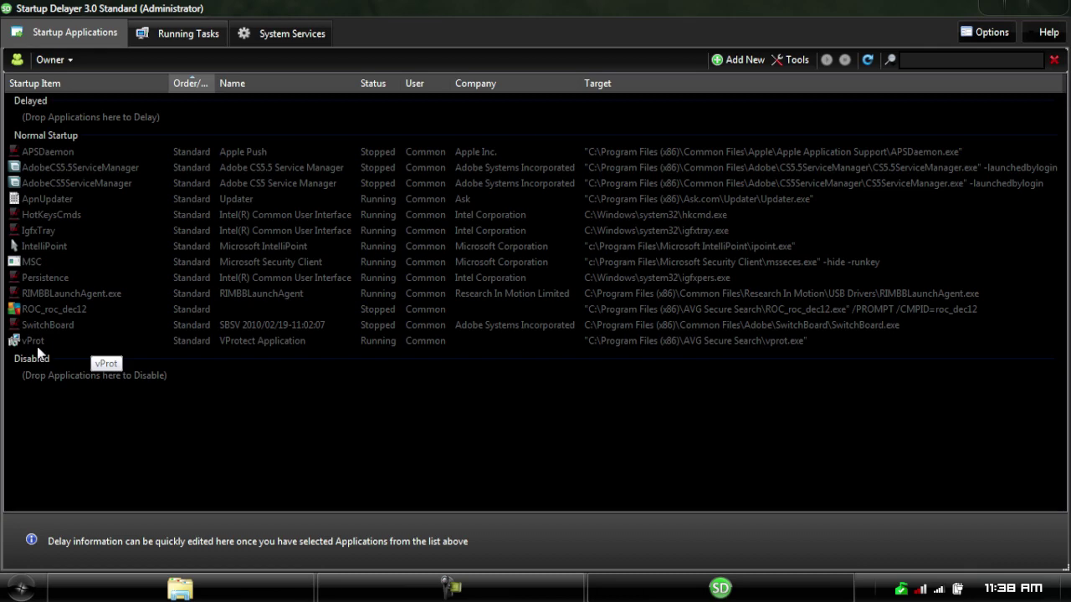
- Delete the ROC_roc_dec12 entry from the Normal Startup list, confirming with Yes
click(56, 298)
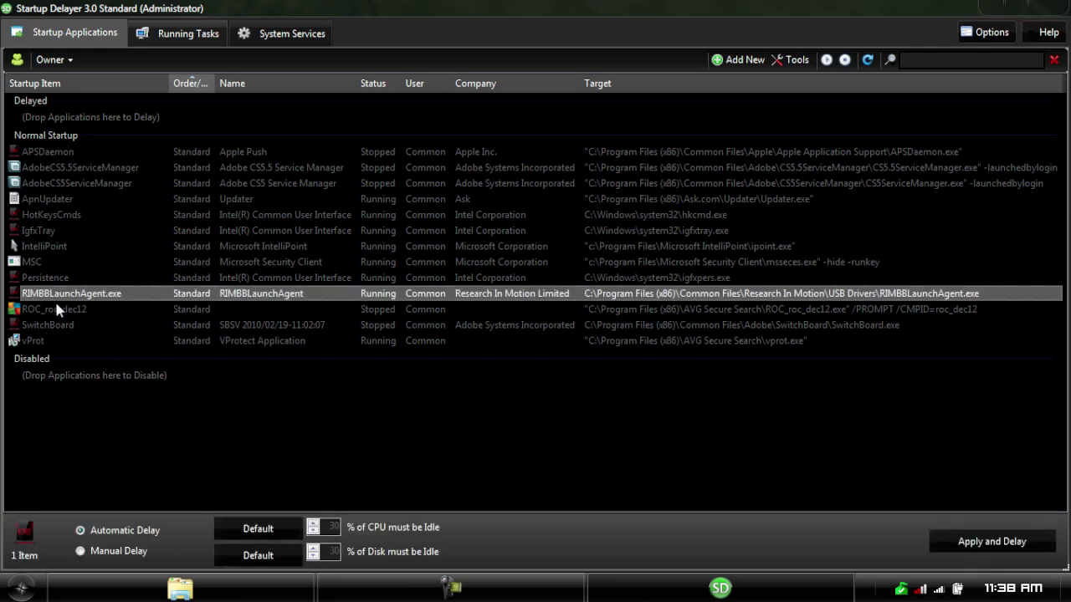
click(56, 307)
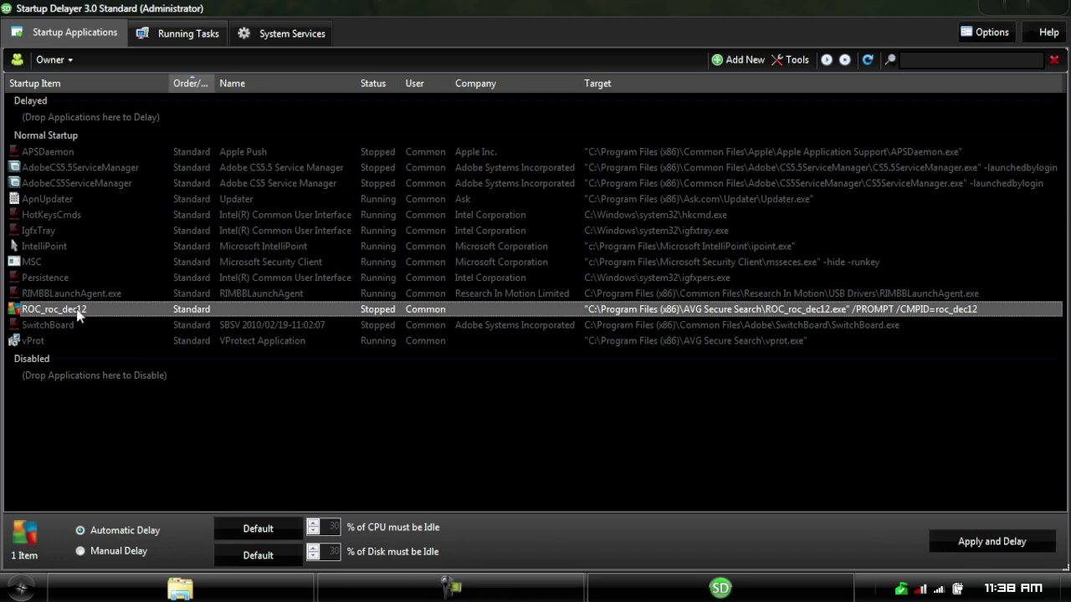
right_click(78, 314)
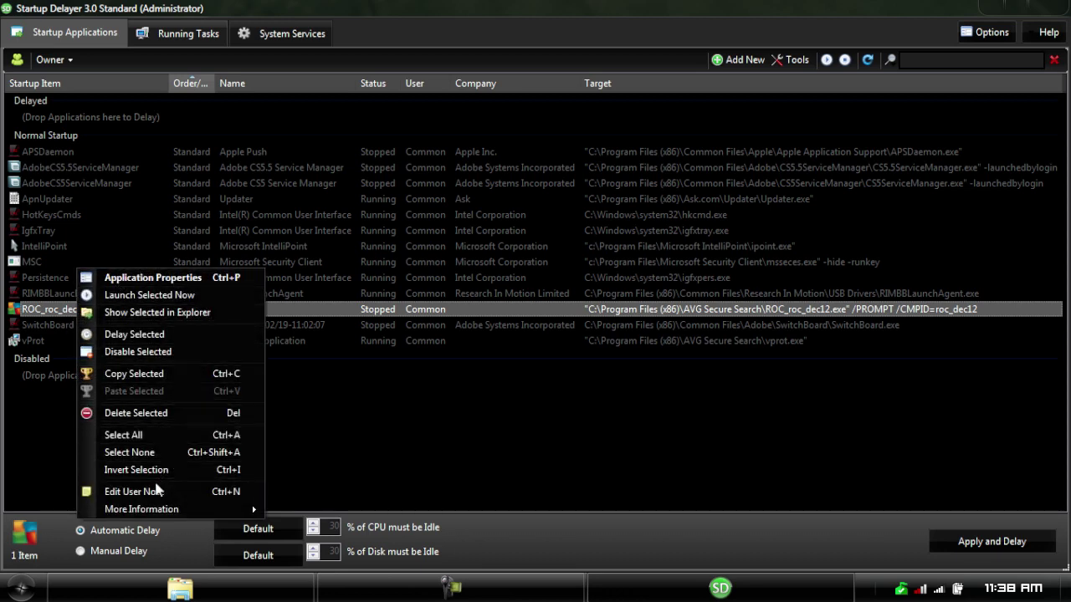
click(137, 410)
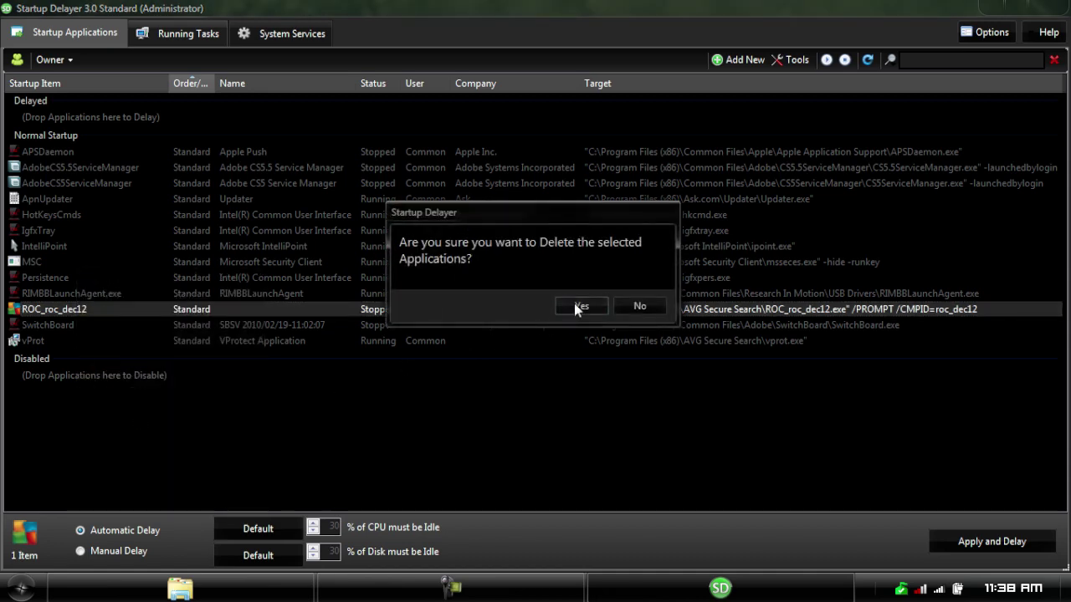
click(574, 304)
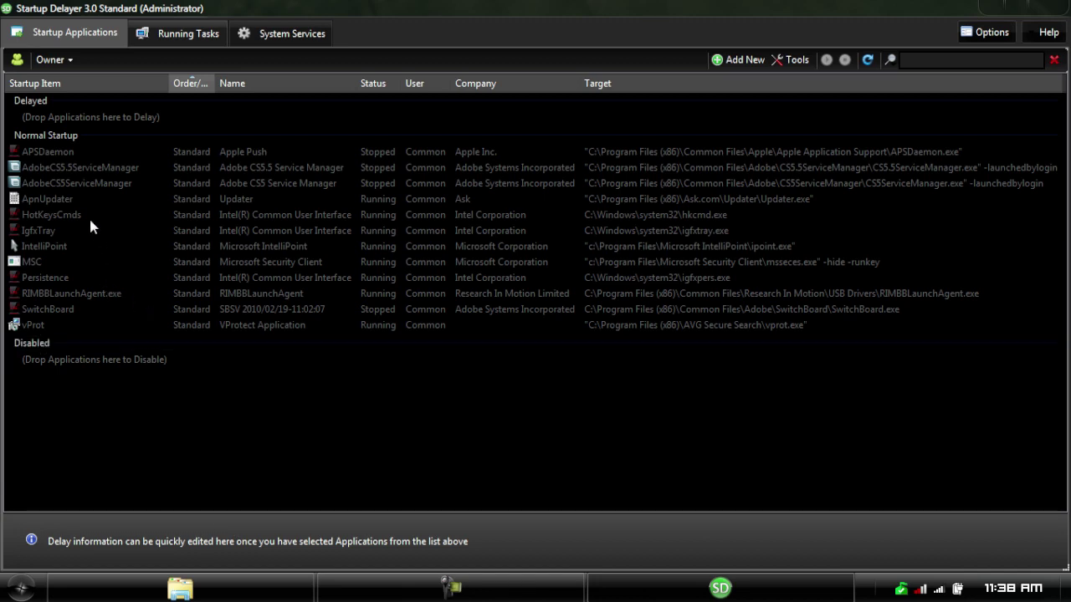
click(74, 152)
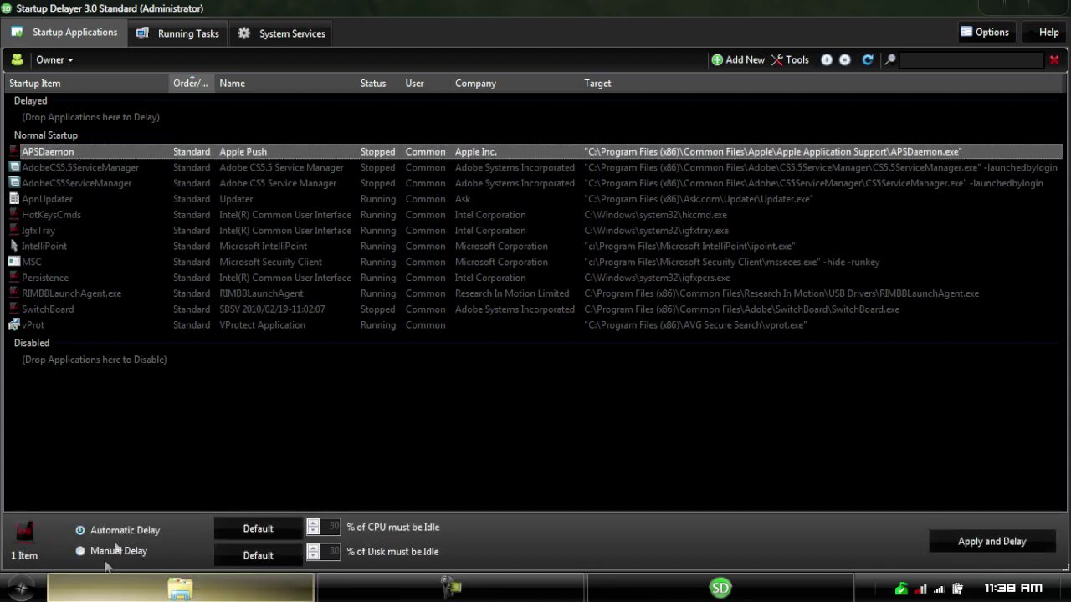
right_click(93, 152)
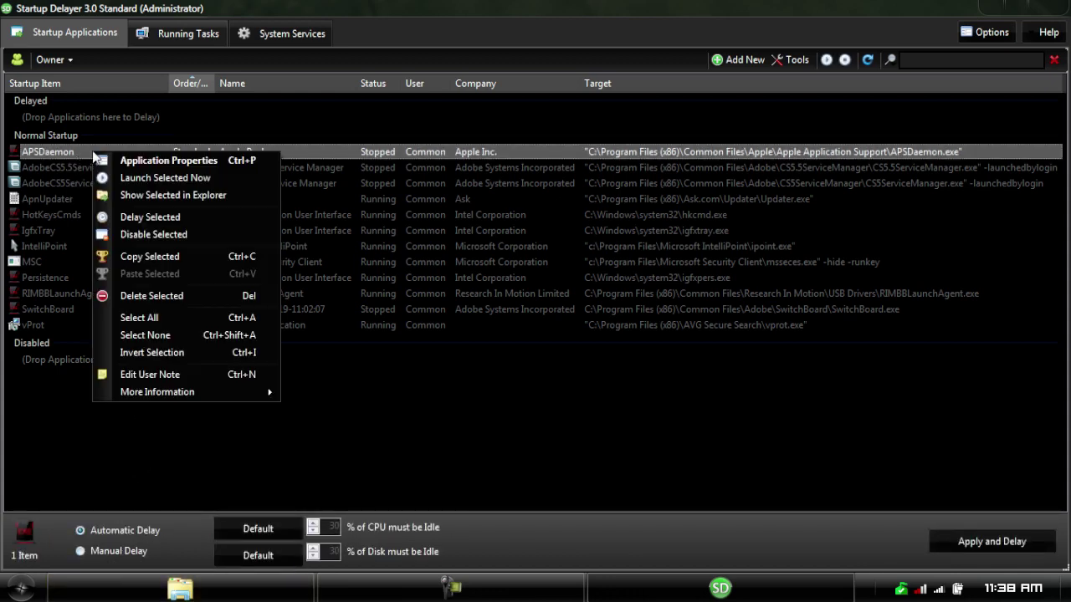
click(143, 197)
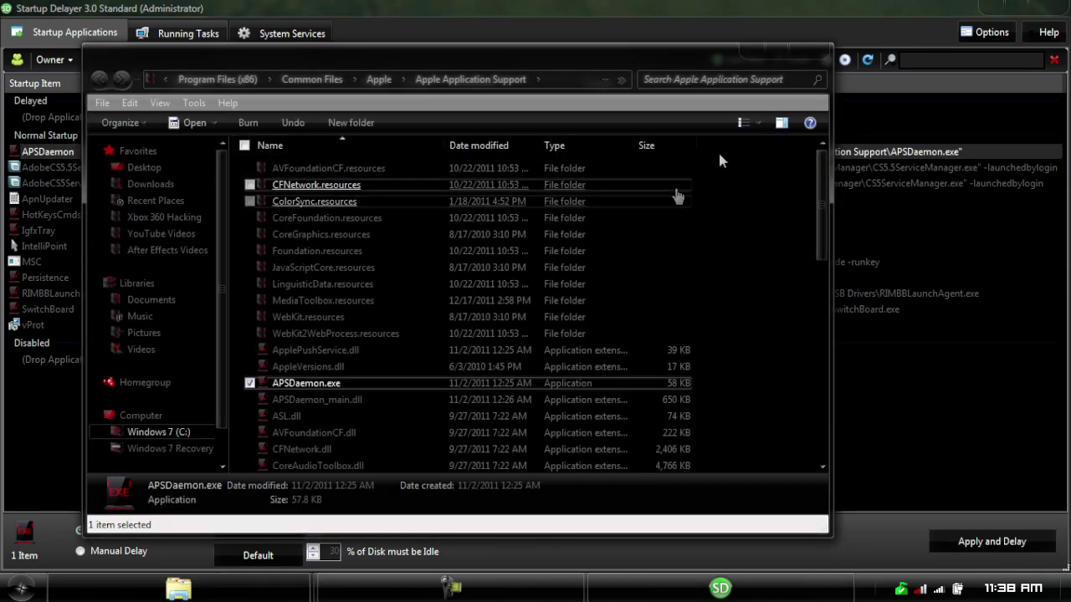
click(815, 48)
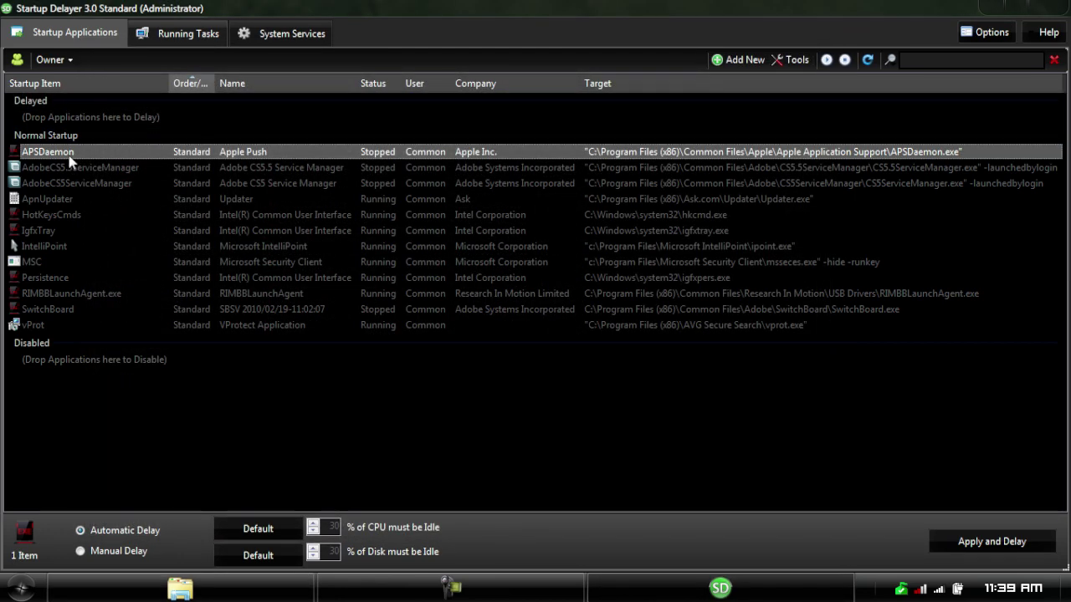
right_click(69, 156)
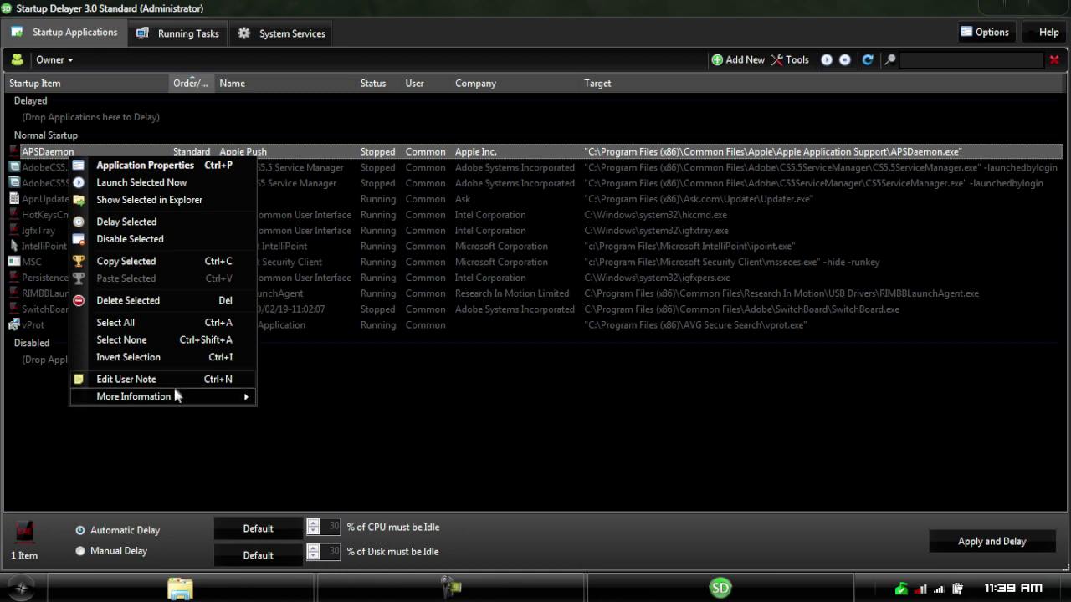
mouse_move(173, 397)
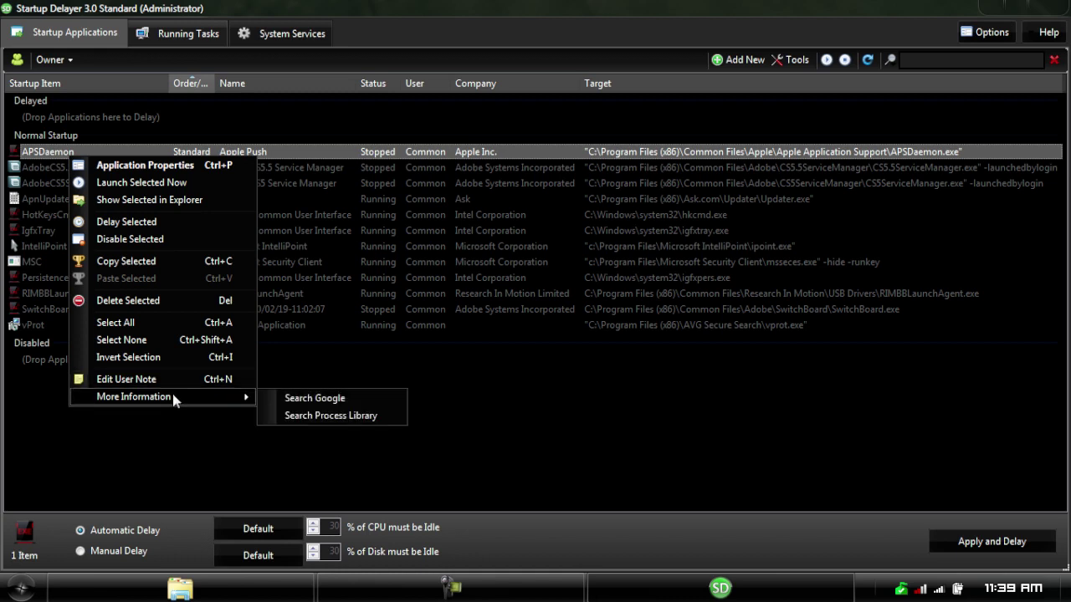
click(297, 416)
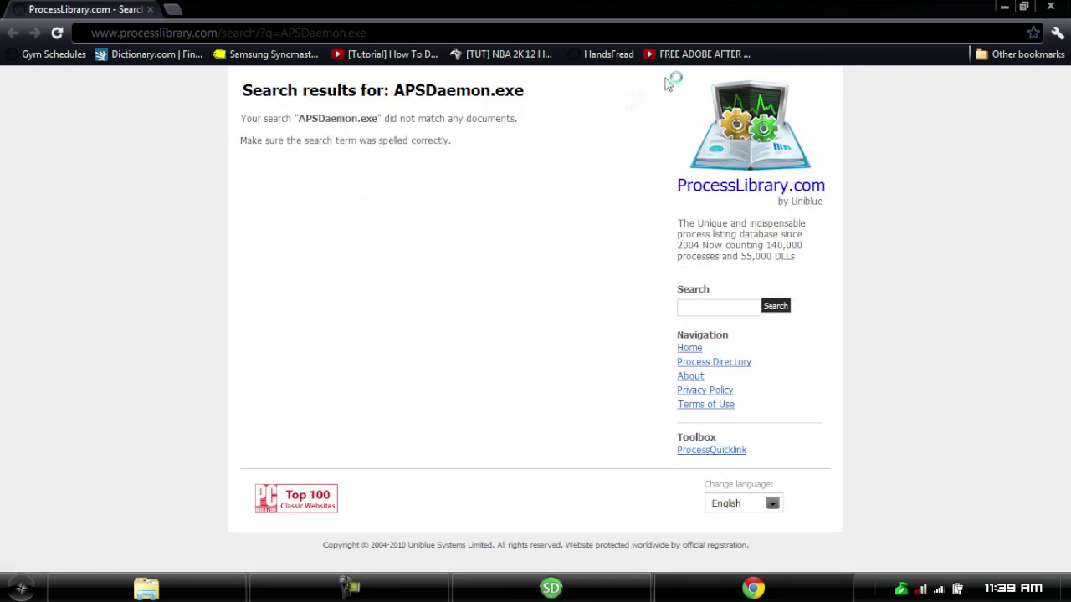
click(1051, 6)
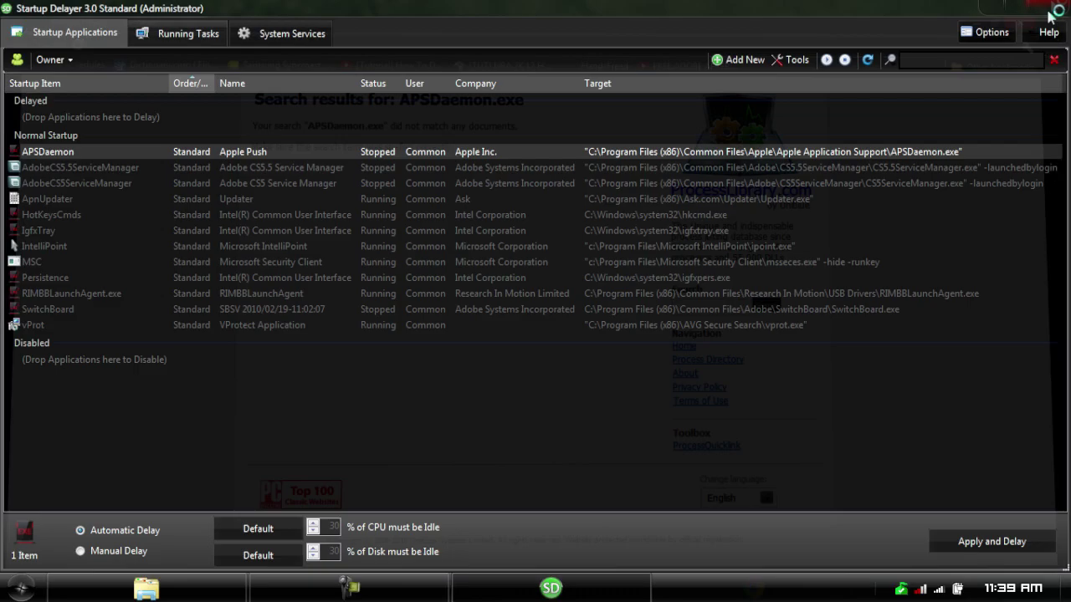
- Browse the Running Tasks list and SyncServer's actions, then switch to the System Services list
click(449, 443)
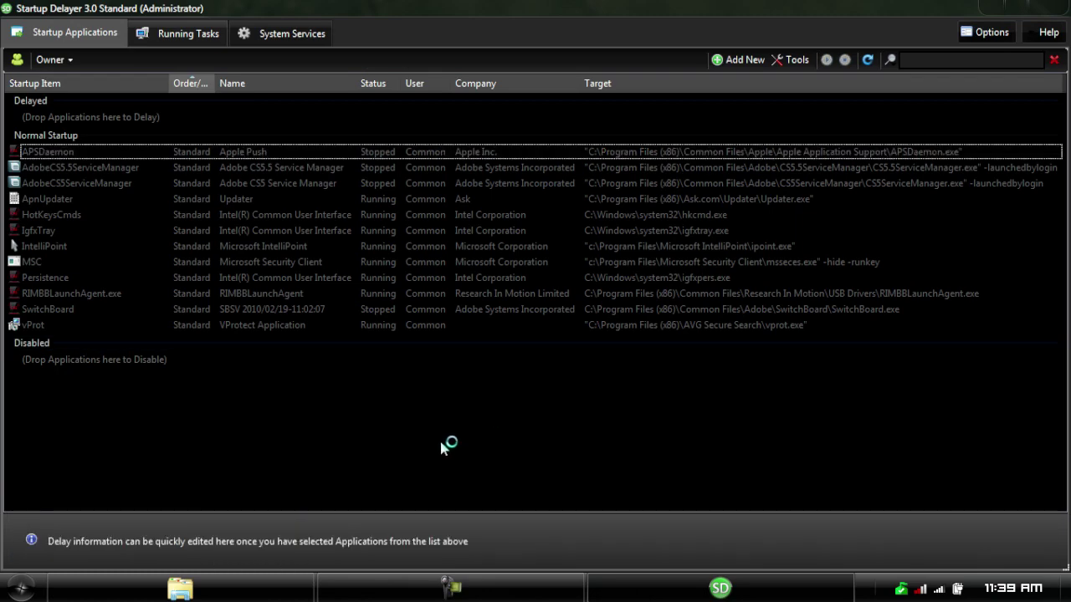
click(175, 37)
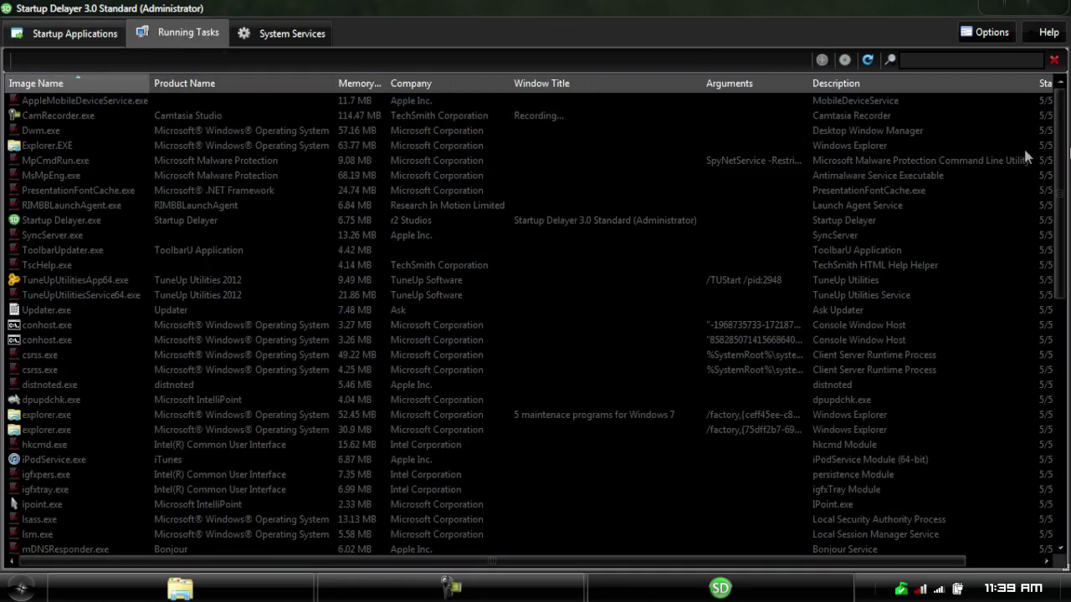
mouse_move(1056, 123)
mouse_down()
mouse_move(984, 423)
mouse_move(1058, 121)
mouse_up()
right_click(37, 237)
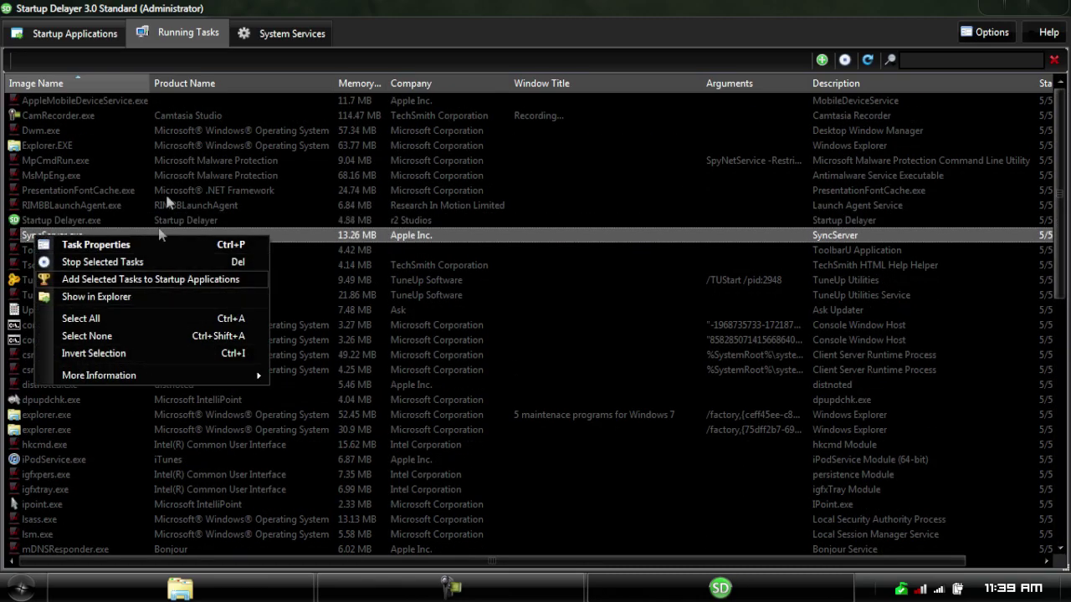
click(293, 40)
- Filter the services list by 'apple', clear the filter, and close Startup Delayer
click(293, 39)
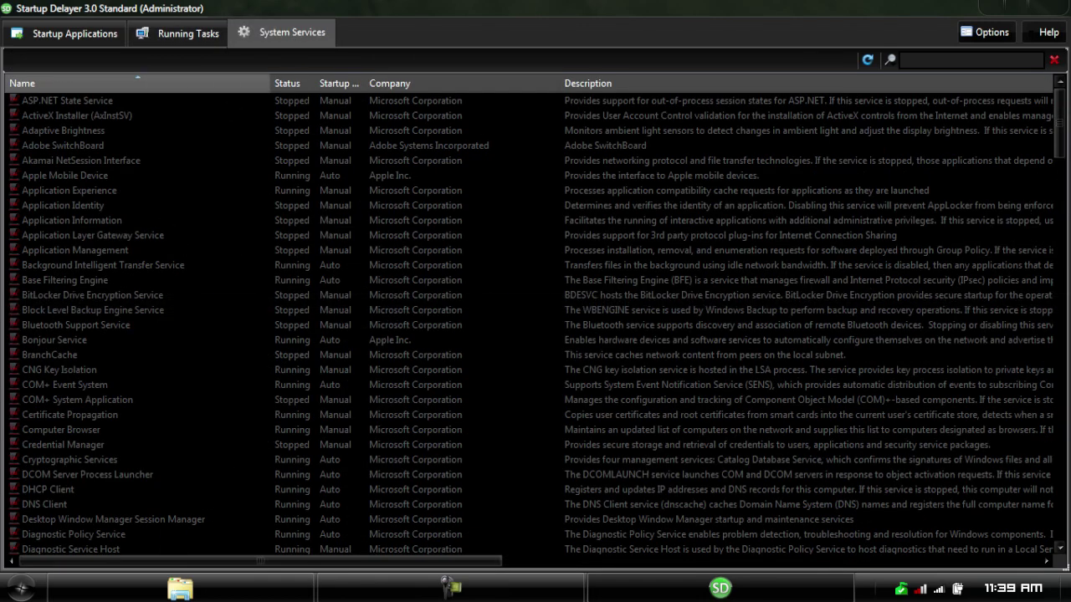
click(953, 60)
text(hh)
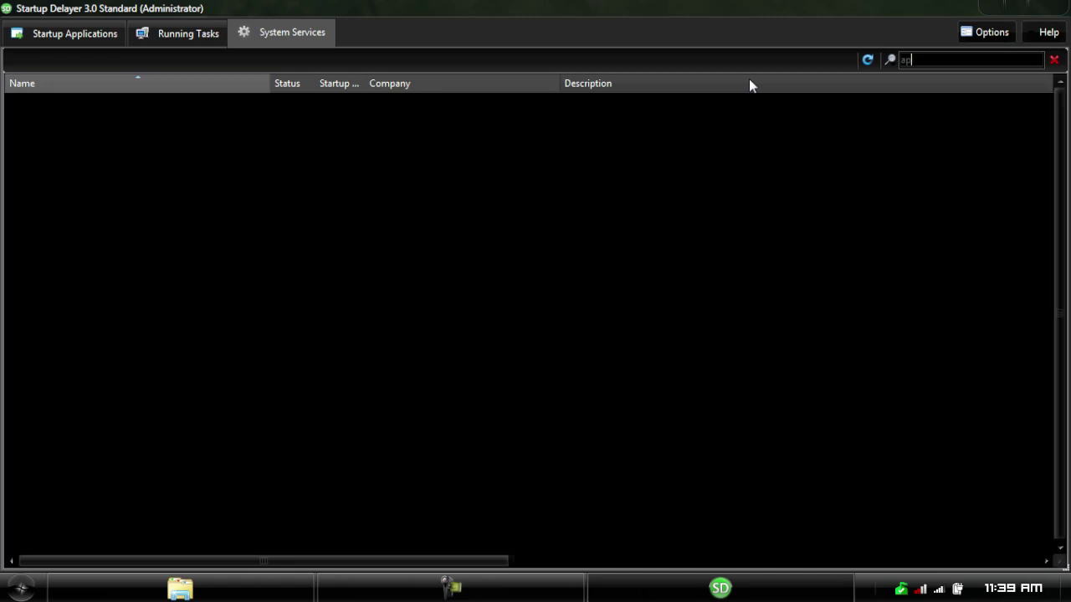
text(p)
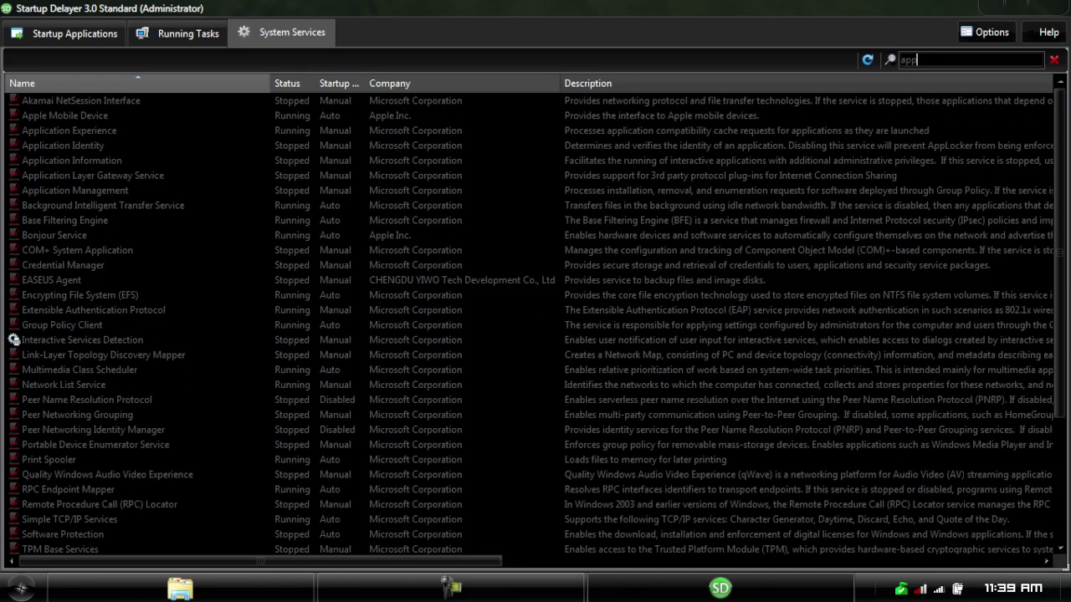
text(le)
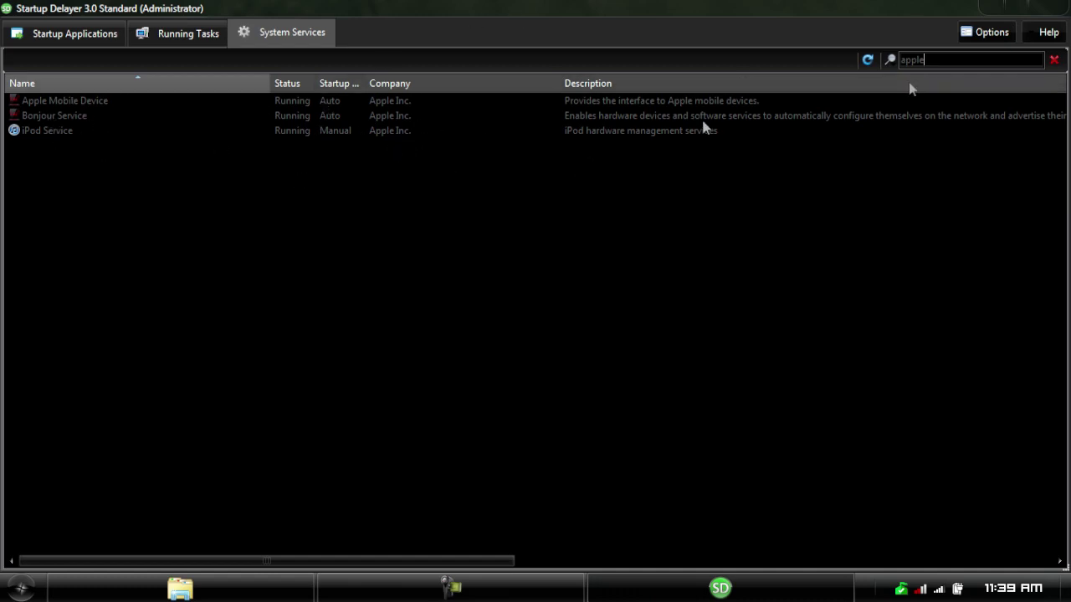
click(1055, 60)
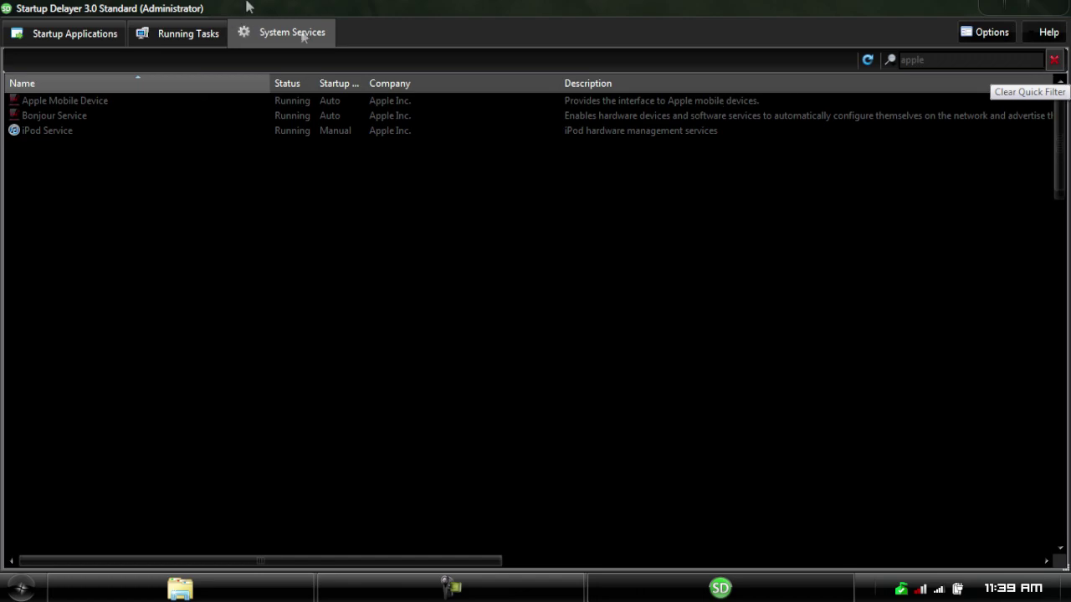
click(43, 38)
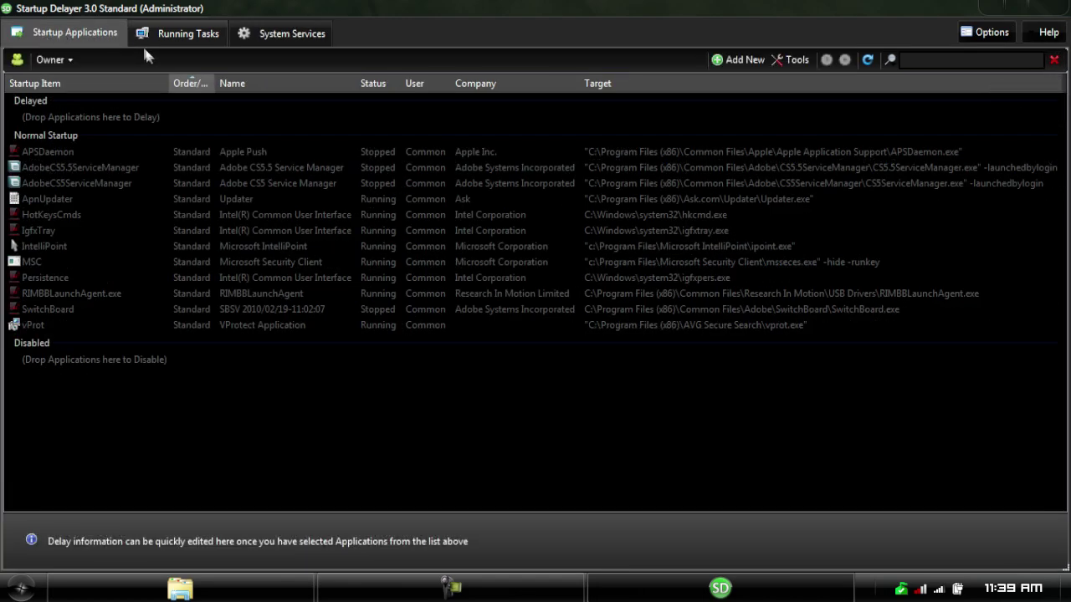
click(1034, 12)
- Launch TCPOptimizer.exe from the downloads folder and allow it to run
click(401, 588)
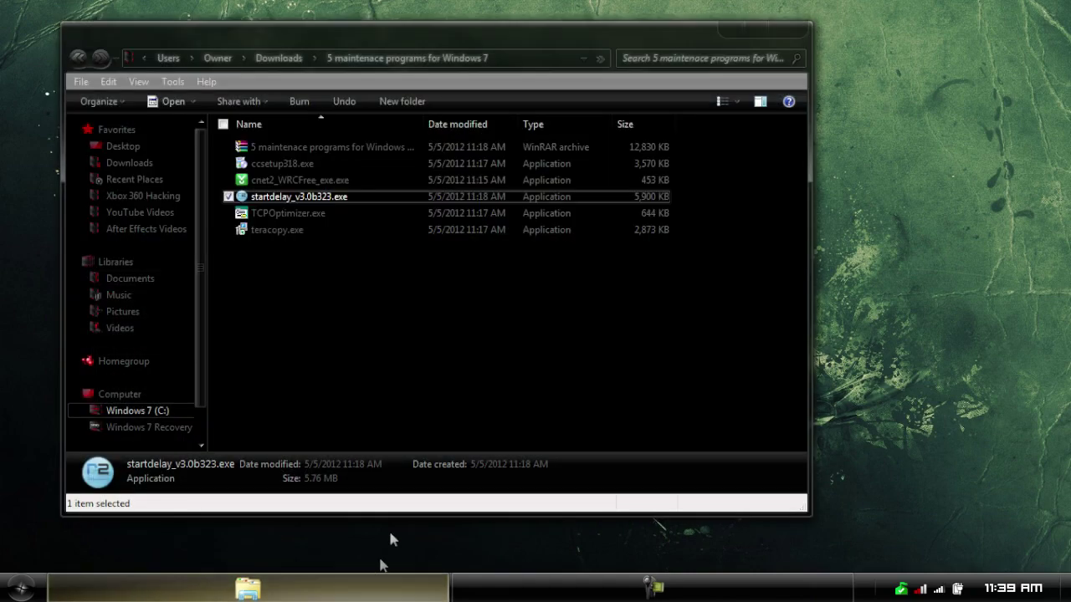
click(410, 389)
double_click(322, 215)
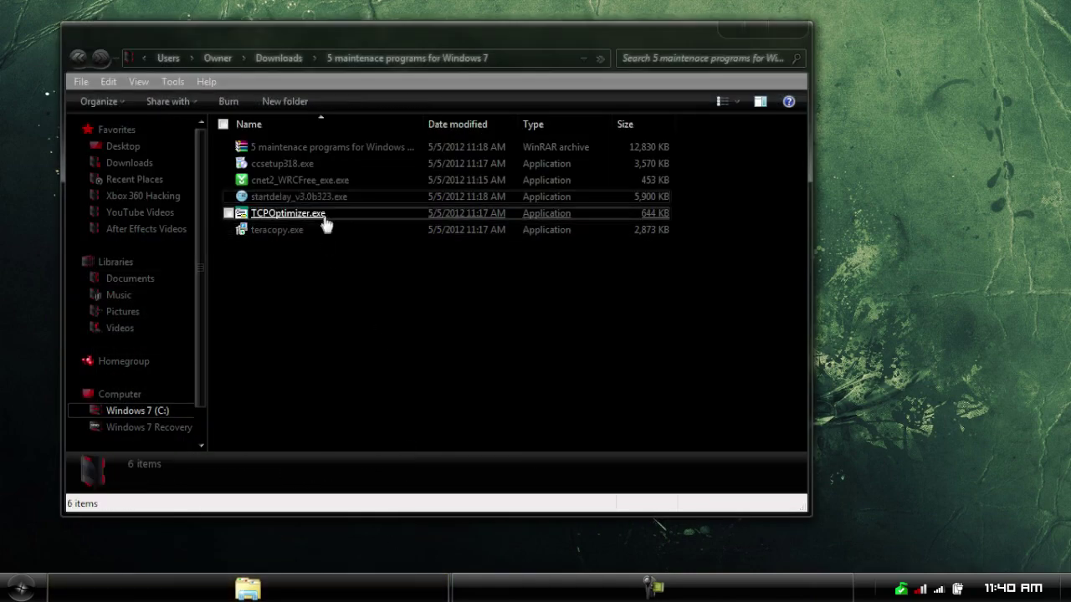
click(581, 308)
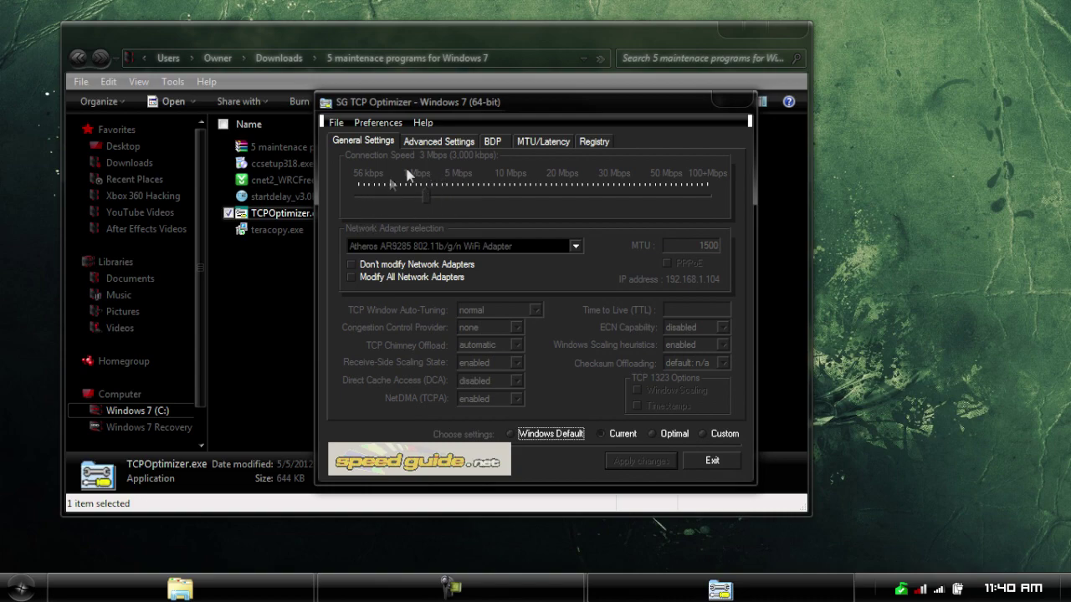
- Review the Advanced, BDP, MTU/Latency and Registry pages, returning to General Settings
click(436, 143)
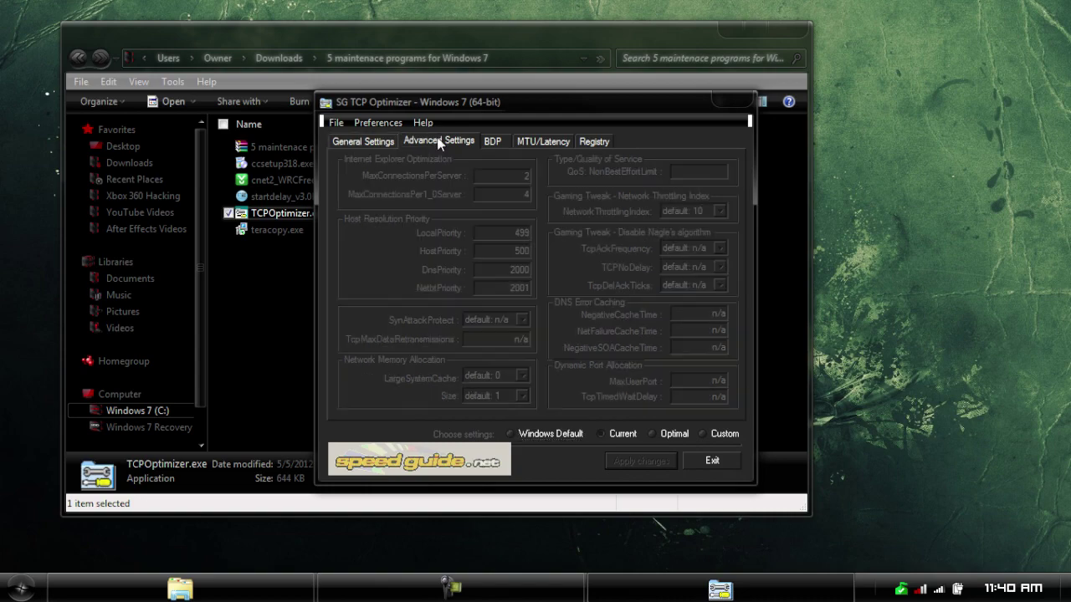
click(495, 147)
click(523, 144)
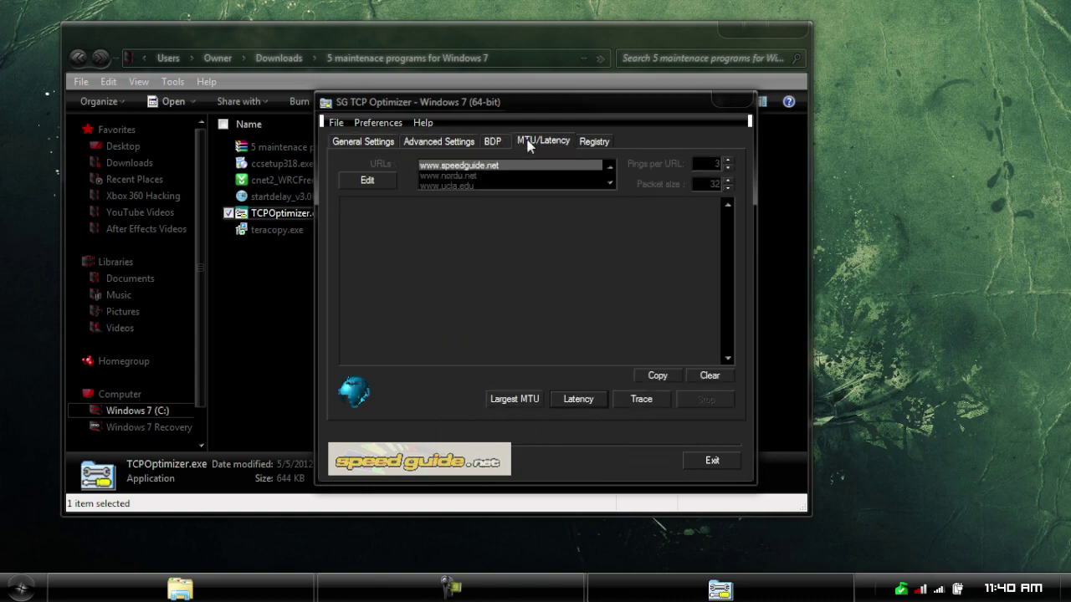
click(601, 140)
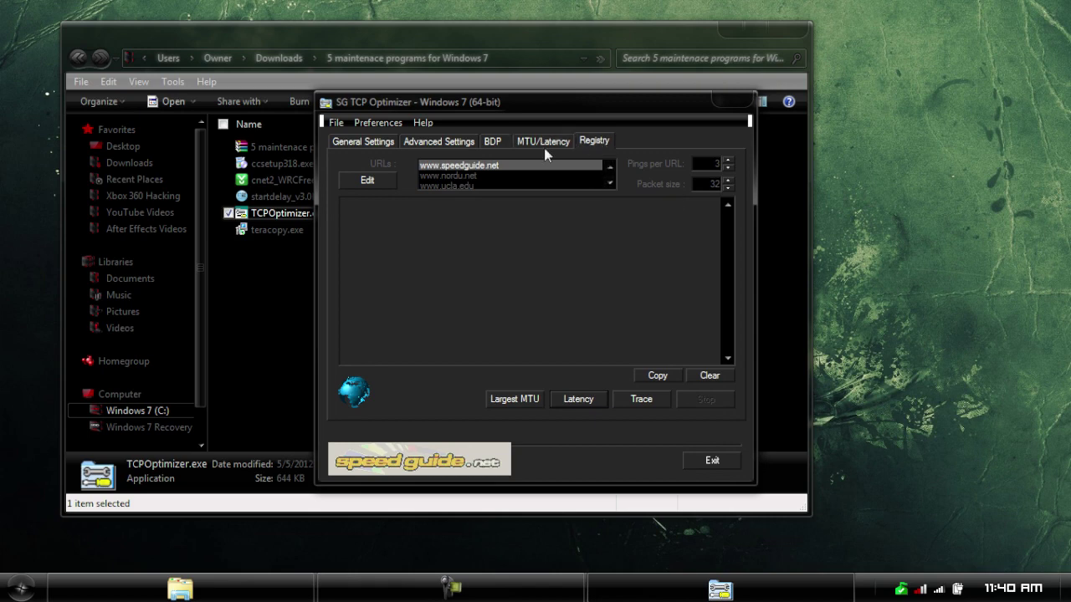
click(367, 142)
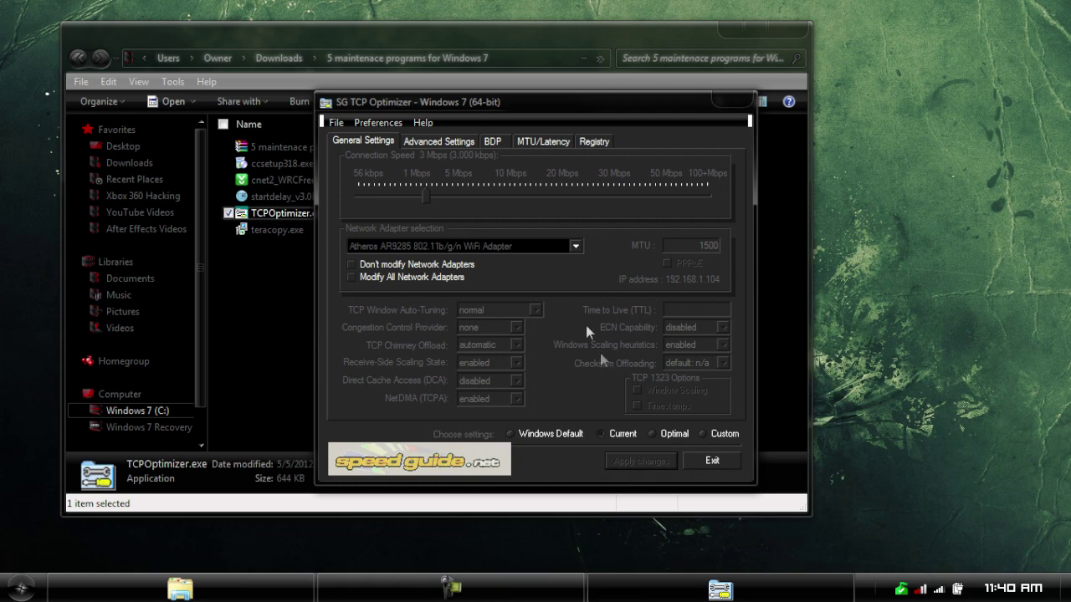
- Keep the same network adapter and exit TCP Optimizer without applying changes
click(581, 246)
click(580, 242)
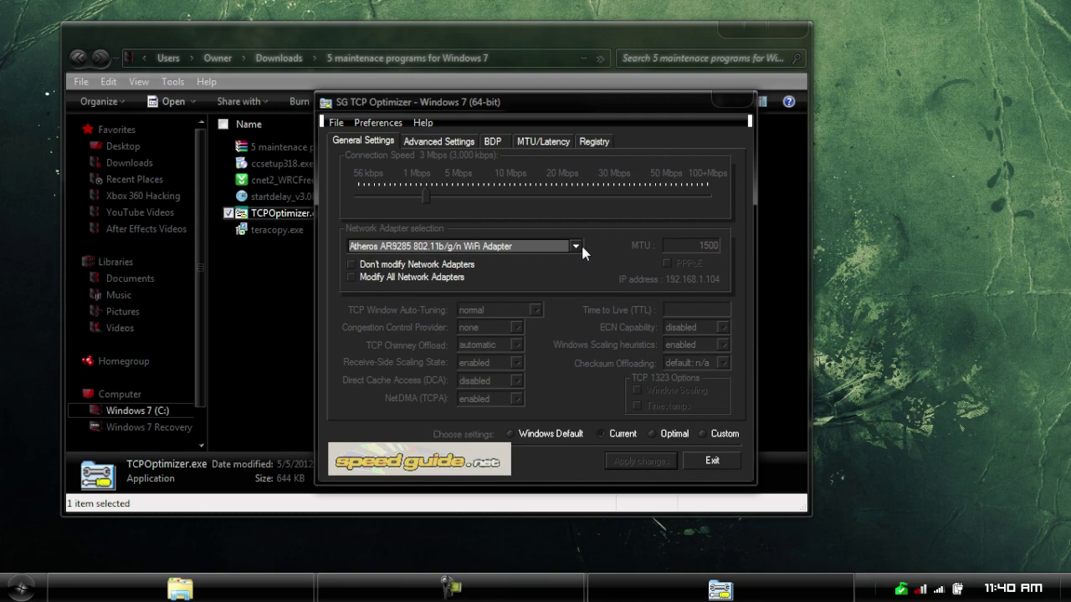
click(713, 466)
click(636, 378)
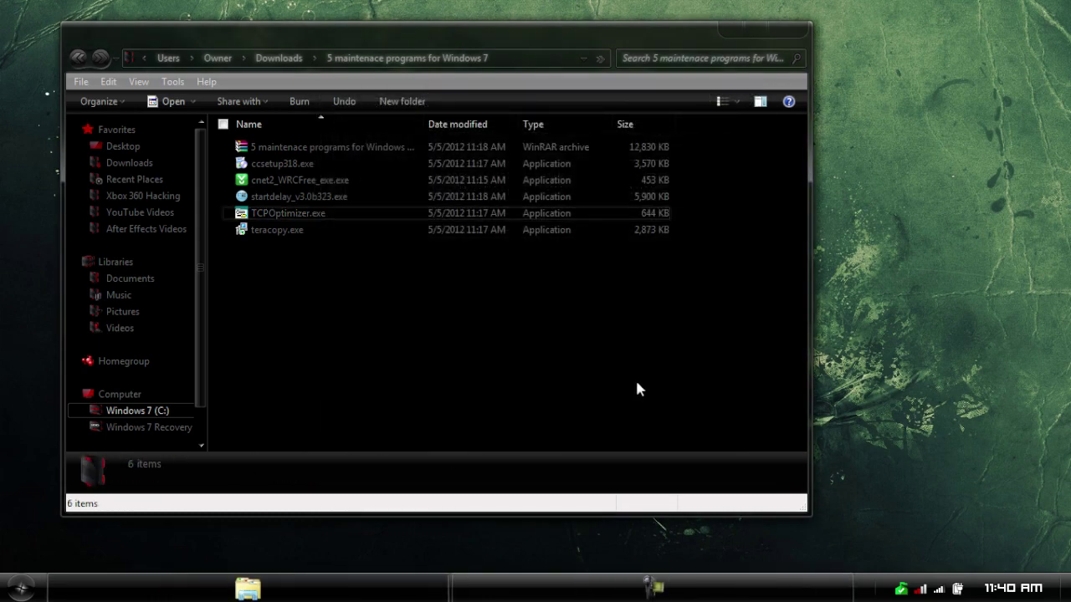
- Run teracopy.exe and accept the TeraCopy license agreement
double_click(280, 231)
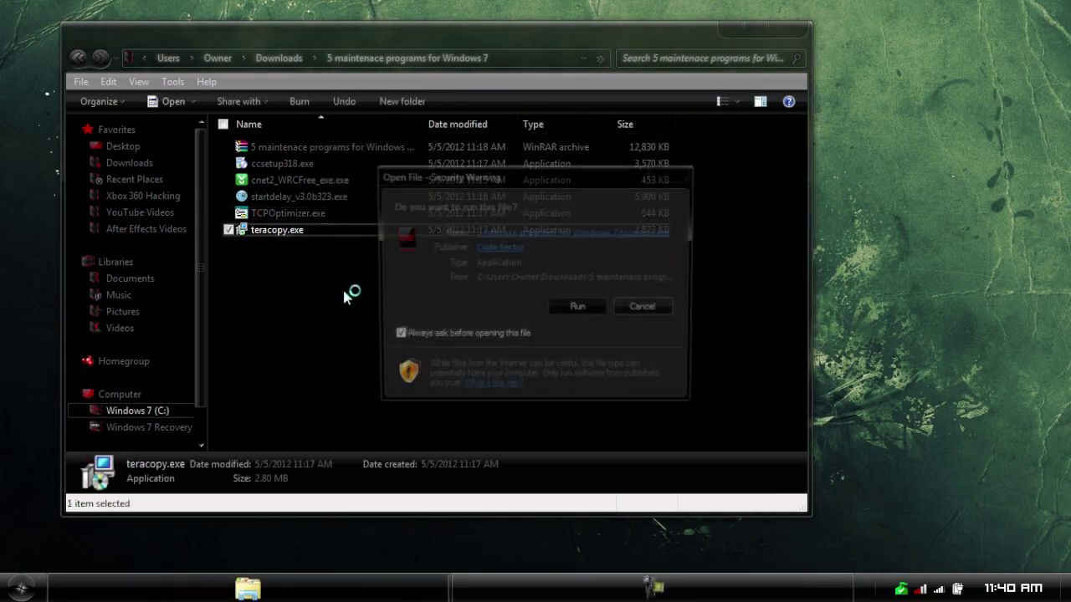
click(577, 309)
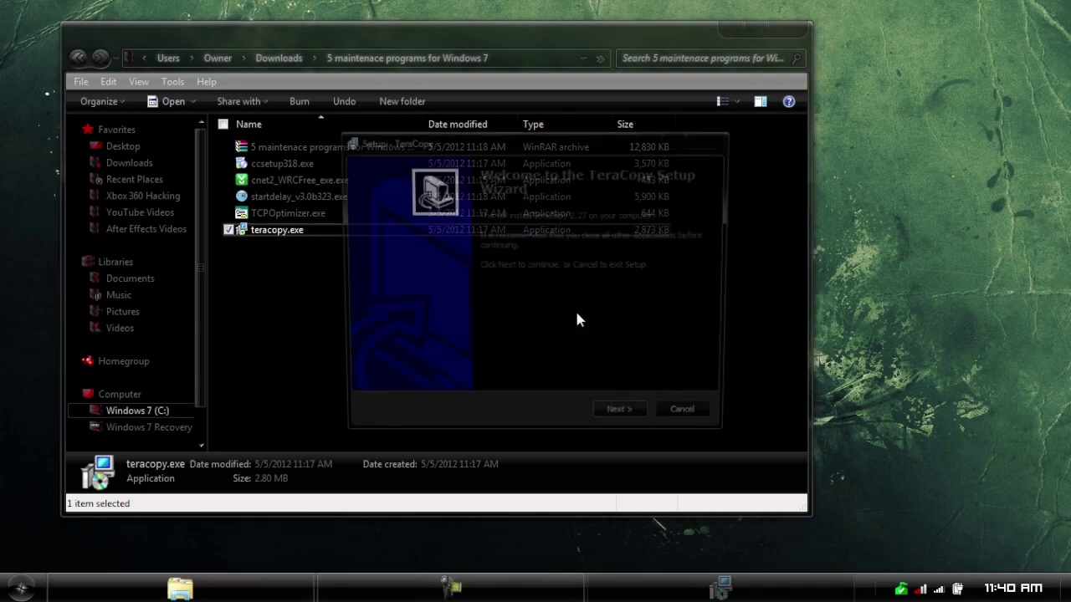
click(627, 426)
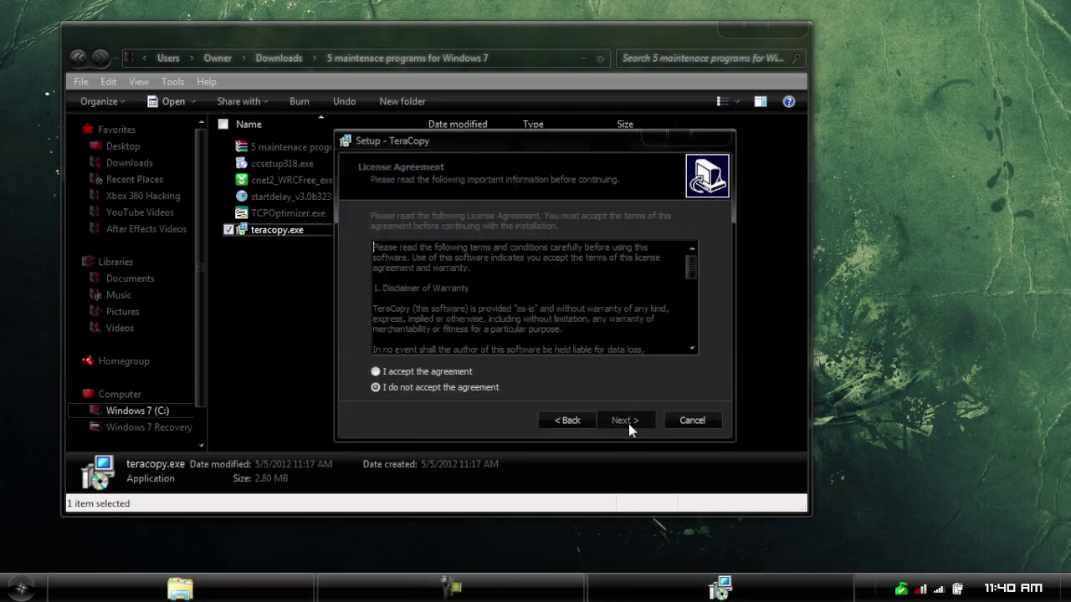
click(462, 373)
click(624, 423)
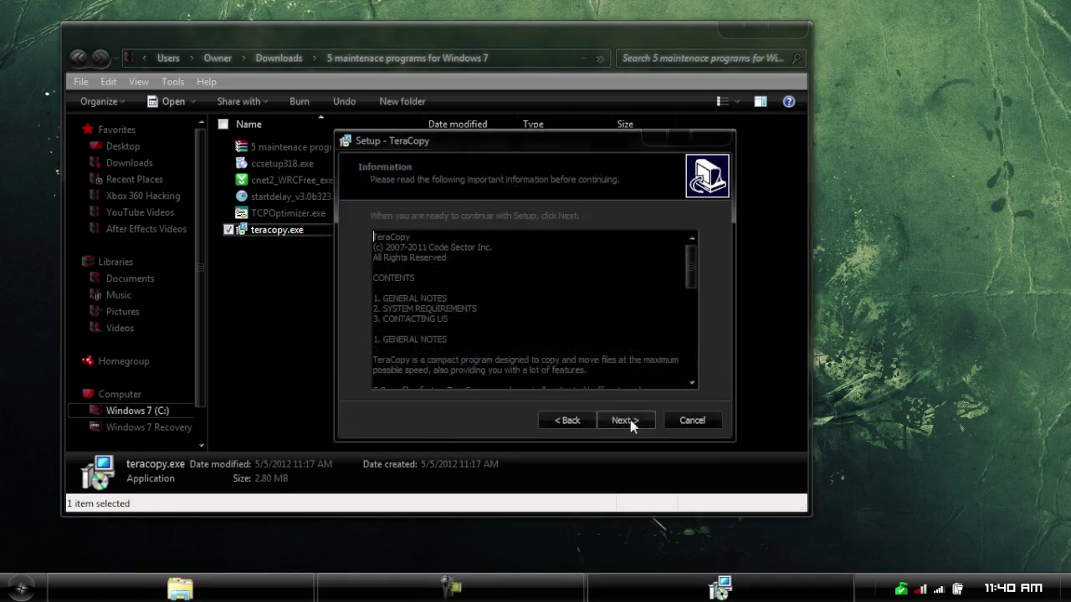
- Install the normal version of TeraCopy 2.27 in the default location, then finish and launch it
click(626, 421)
click(626, 421)
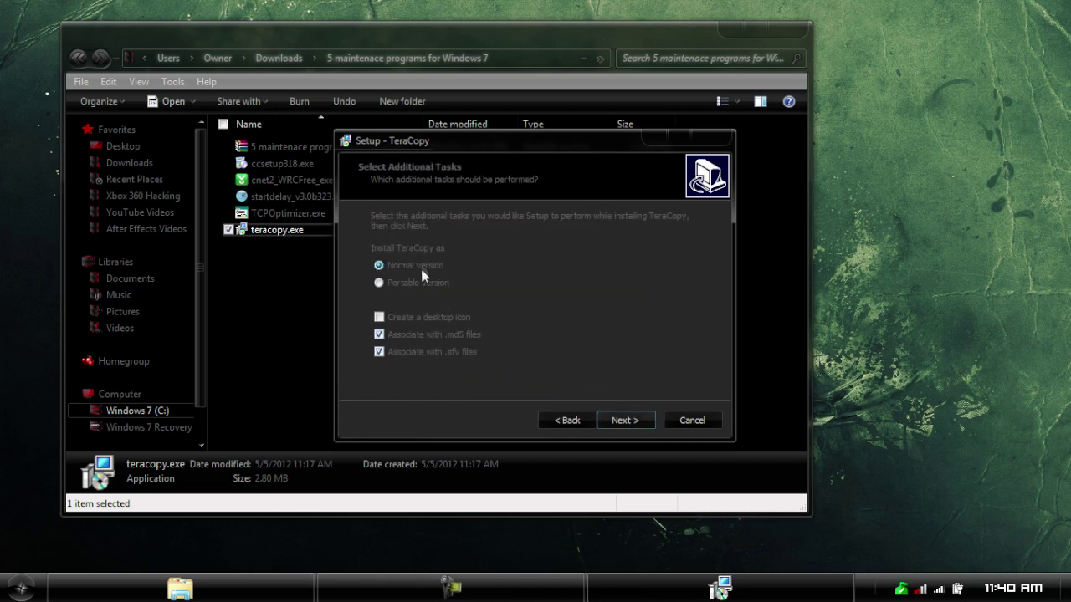
click(623, 423)
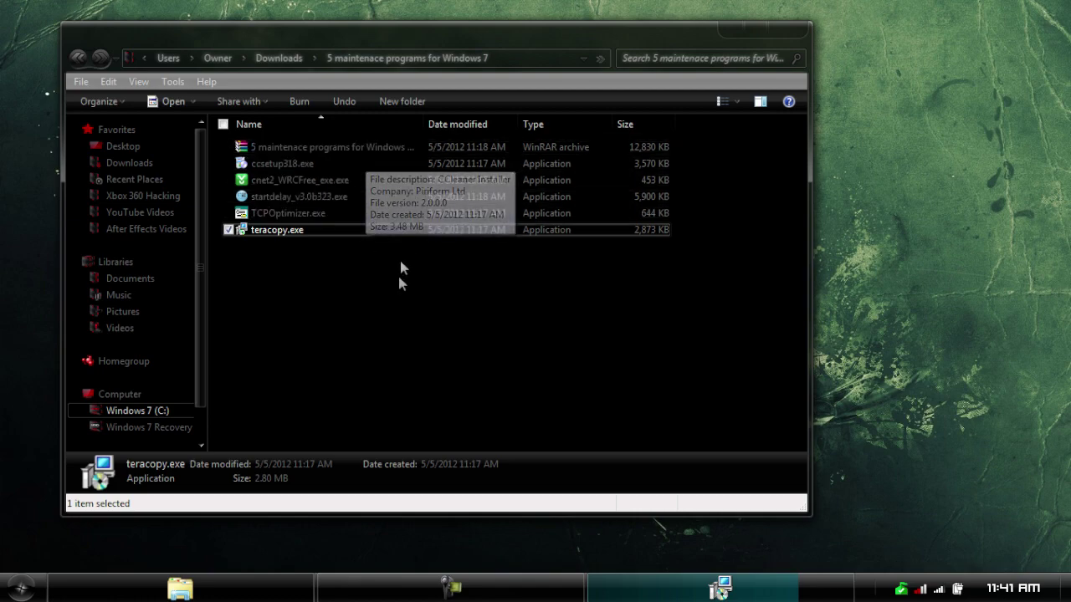
click(792, 31)
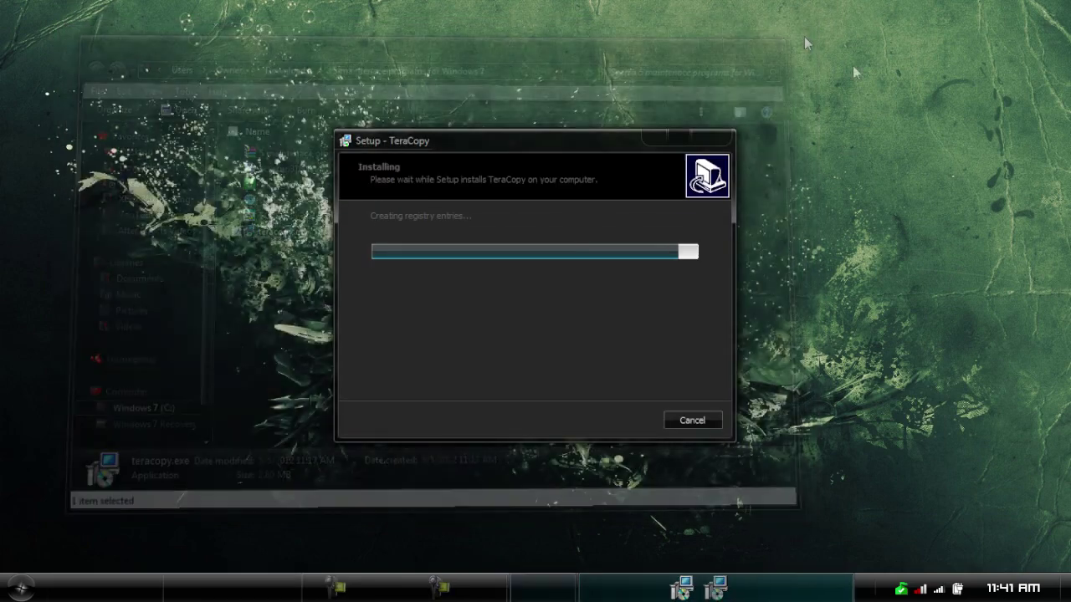
click(633, 423)
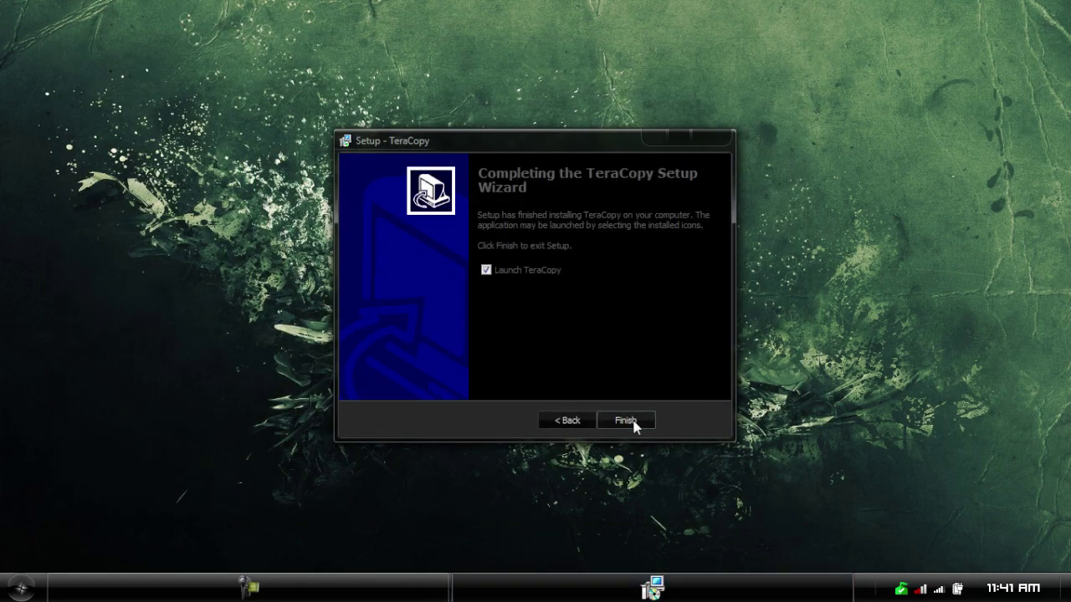
click(626, 421)
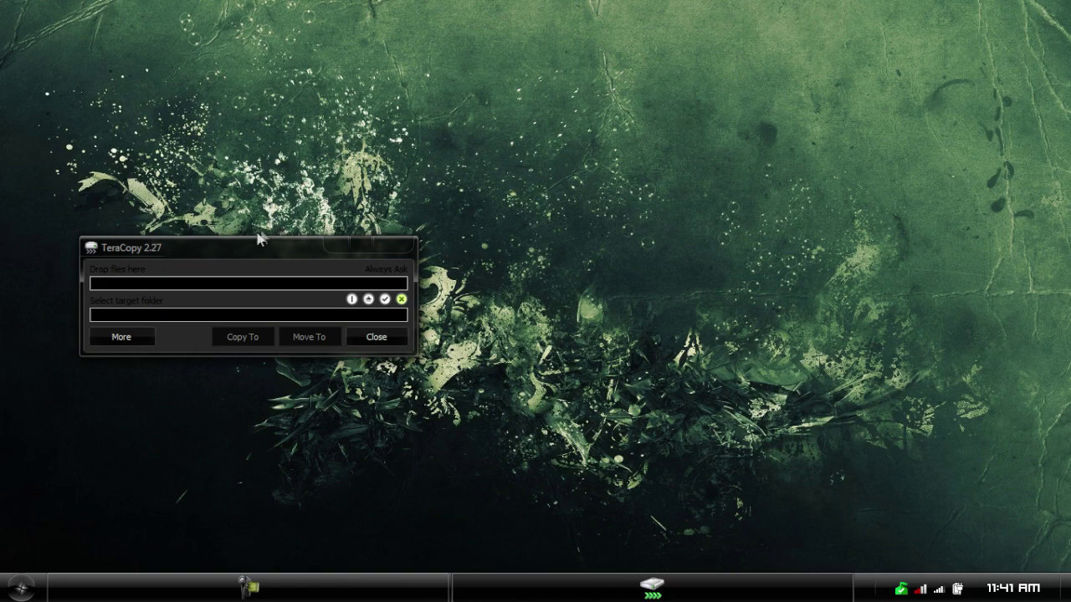
- Expand TeraCopy's file list and place the Documents library window beside it
click(233, 266)
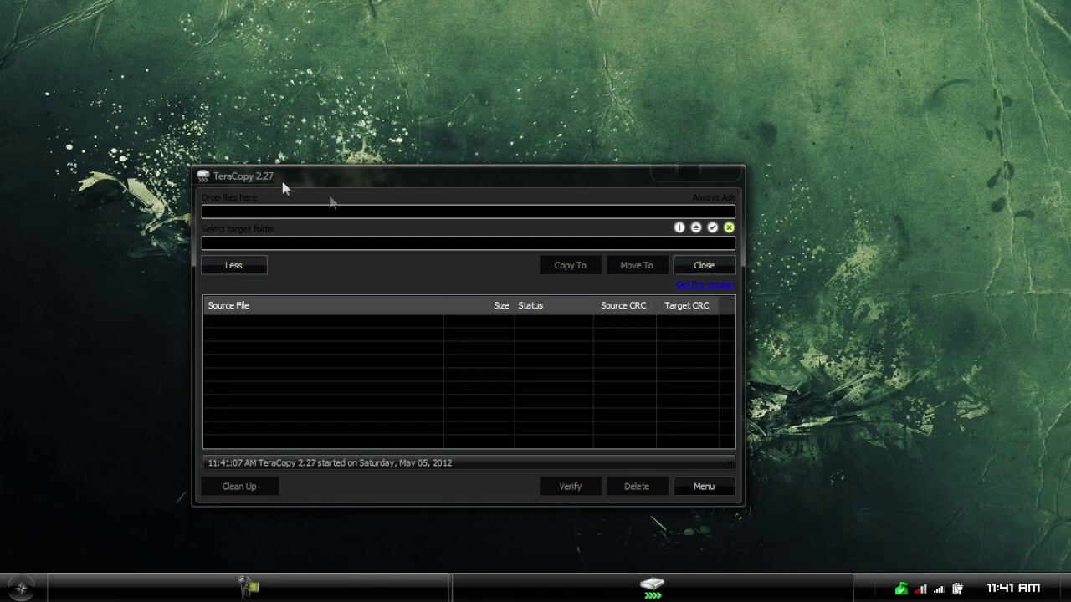
click(20, 588)
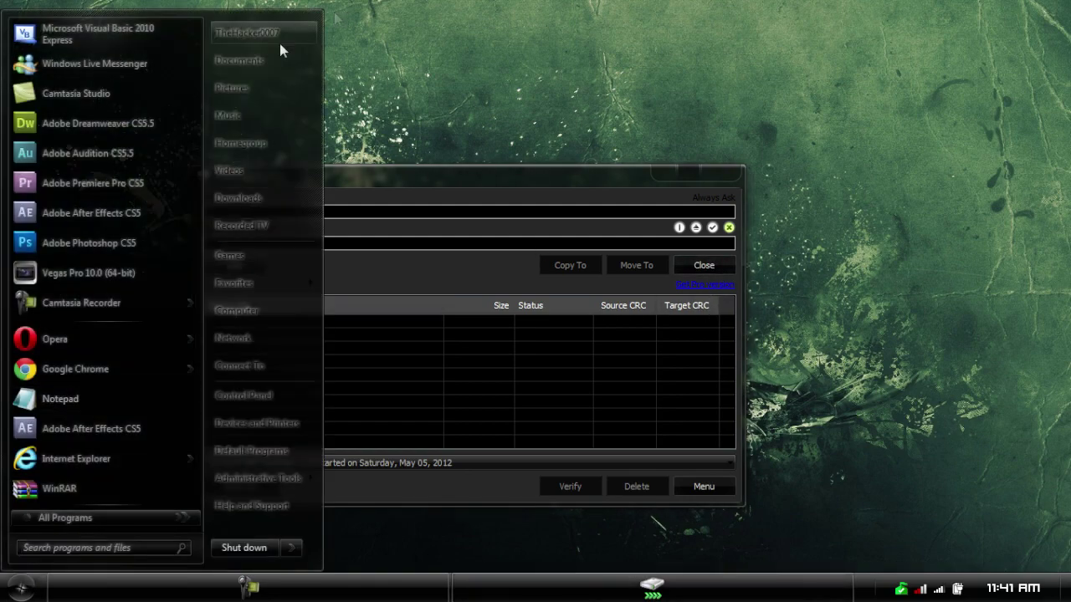
click(261, 64)
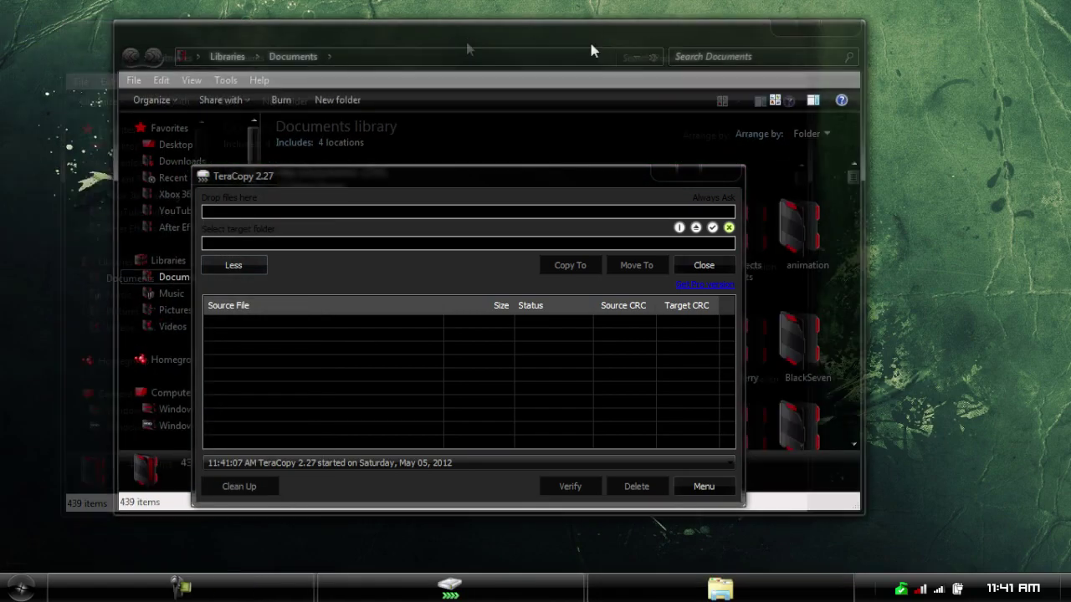
drag(591, 48, 1062, 51)
drag(962, 50, 887, 73)
- Add Free_File_Camouflage.exe from the Adobe folder to TeraCopy and test it
double_click(939, 267)
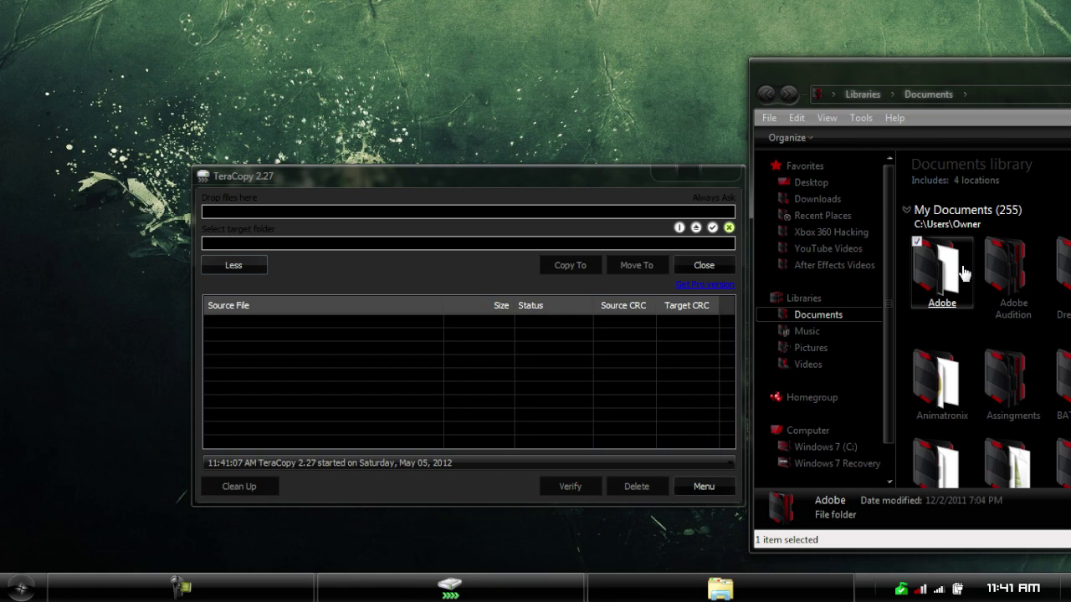
drag(941, 335, 366, 214)
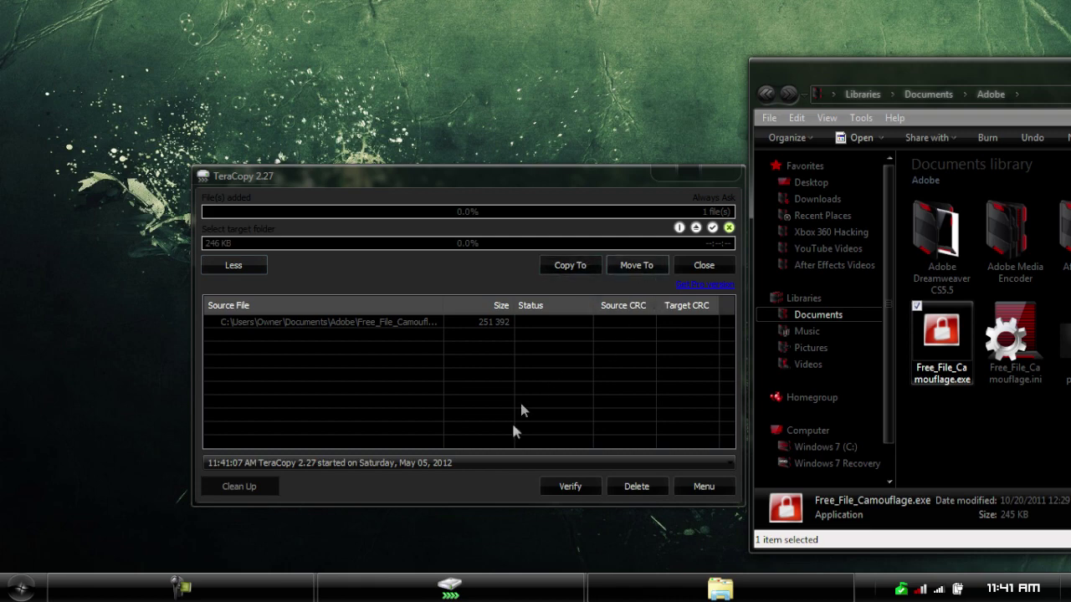
click(563, 492)
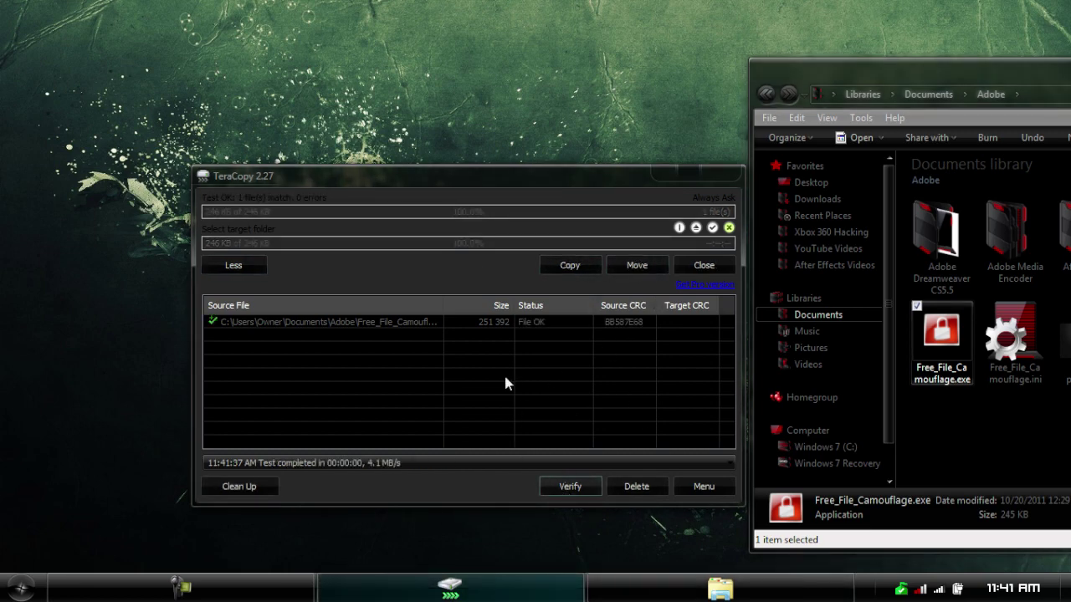
drag(576, 176, 454, 57)
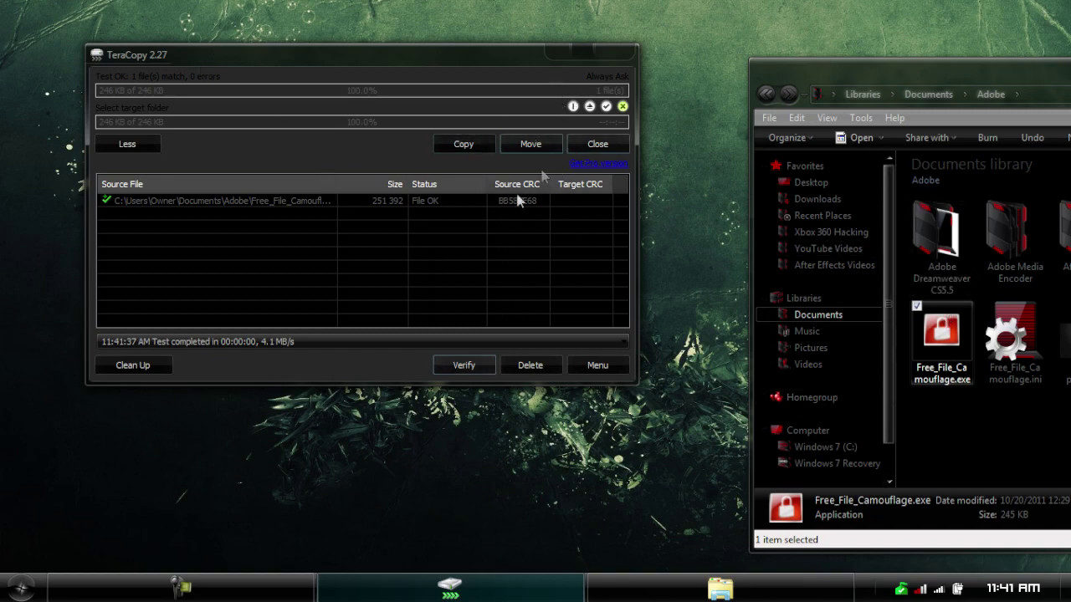
- Review the passed test (CRC BB587E68, 0 errors) in the log, then close TeraCopy
click(148, 143)
click(127, 144)
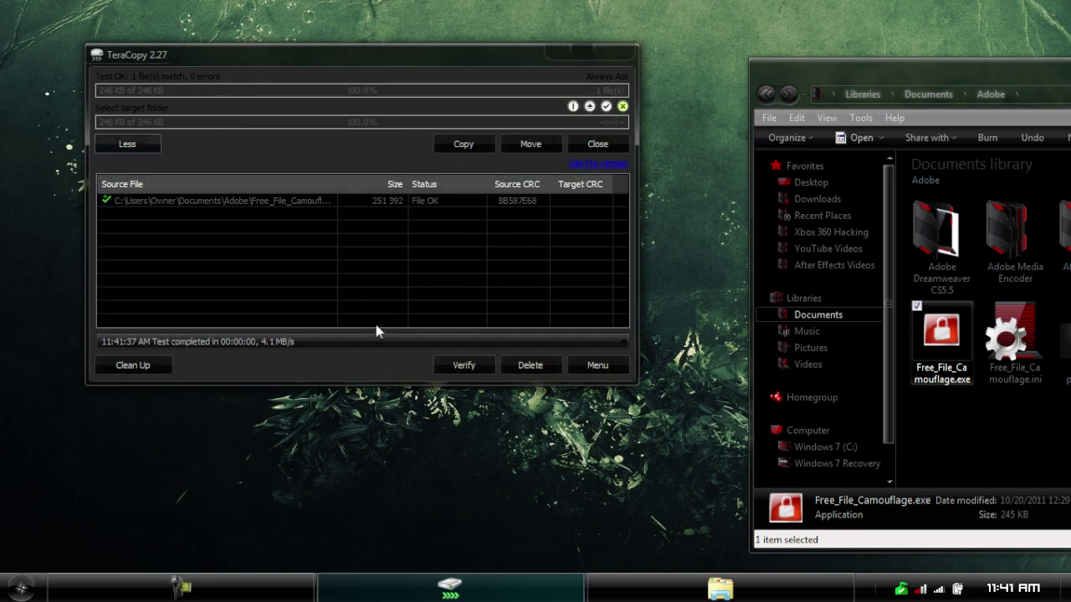
click(370, 346)
click(370, 347)
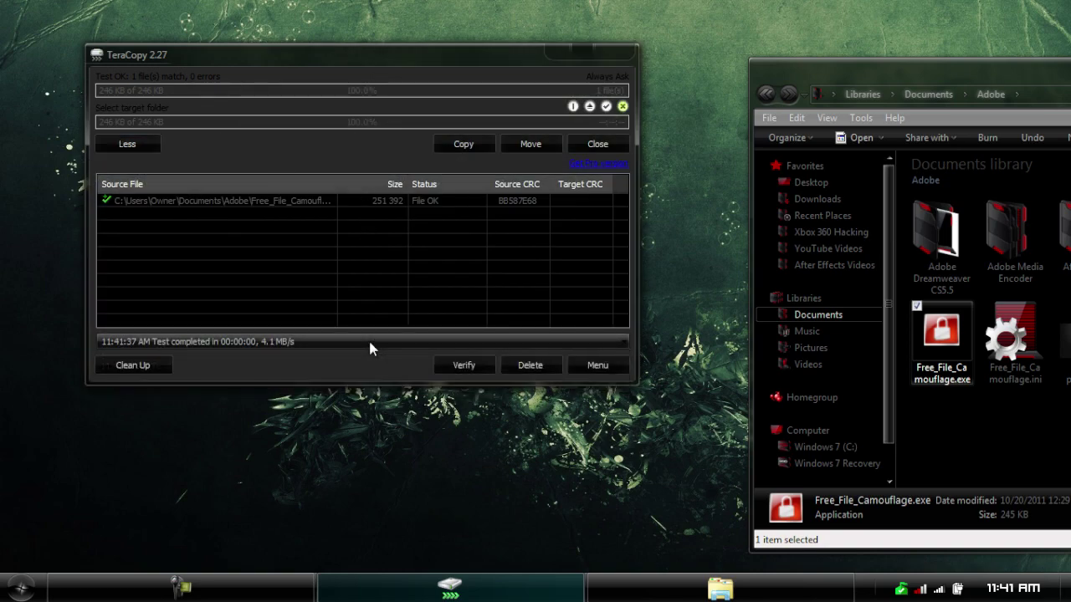
click(614, 53)
- Drag the Adobe folder window fully onscreen and close it
drag(960, 73, 299, 126)
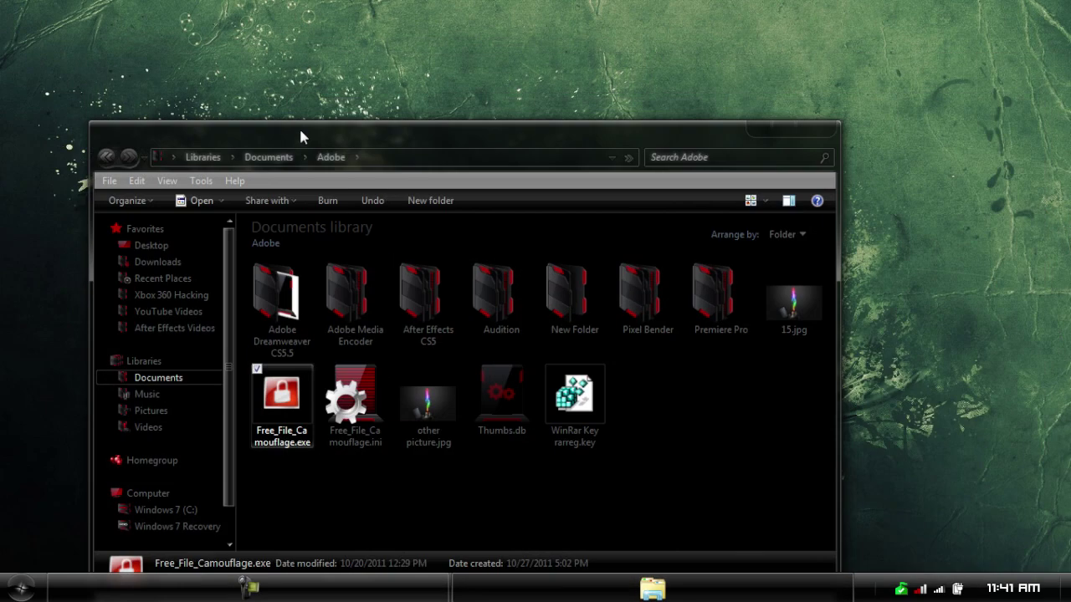
click(815, 127)
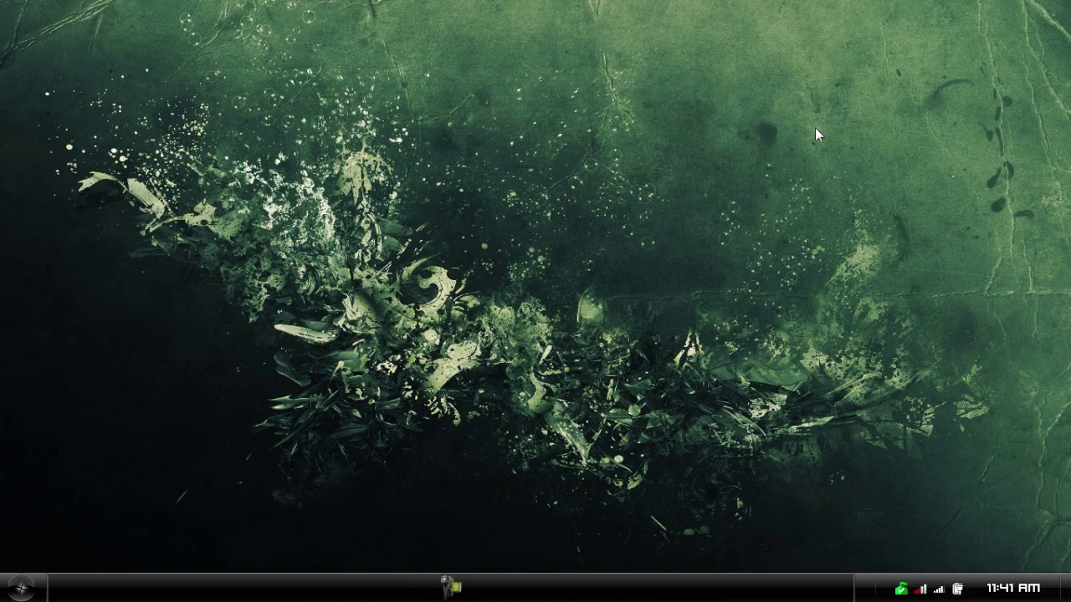